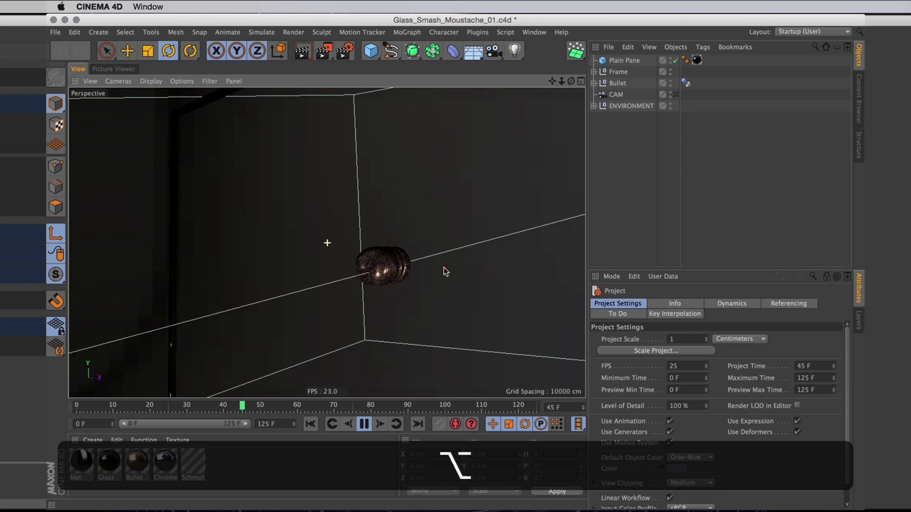
- Look through the CAM camera and stop the bullet animation, returning it to frame 0
left_click(676, 94)
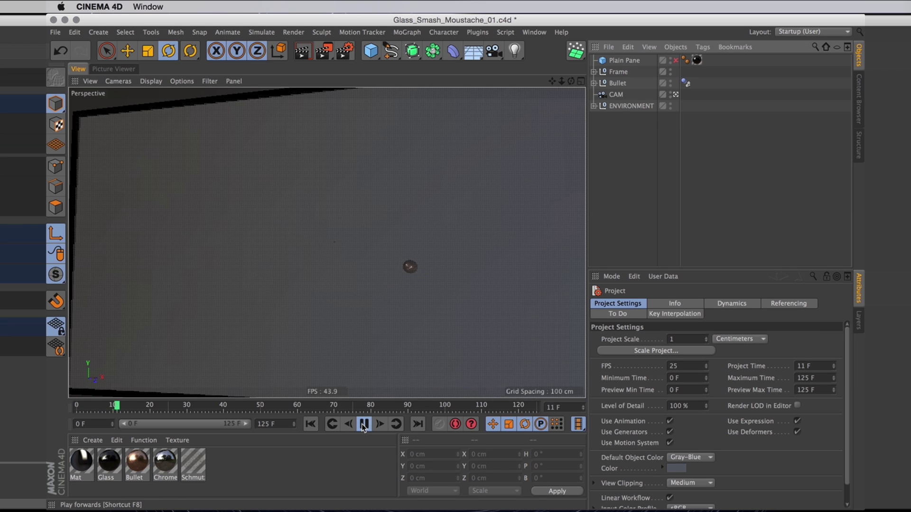
left_click(364, 425)
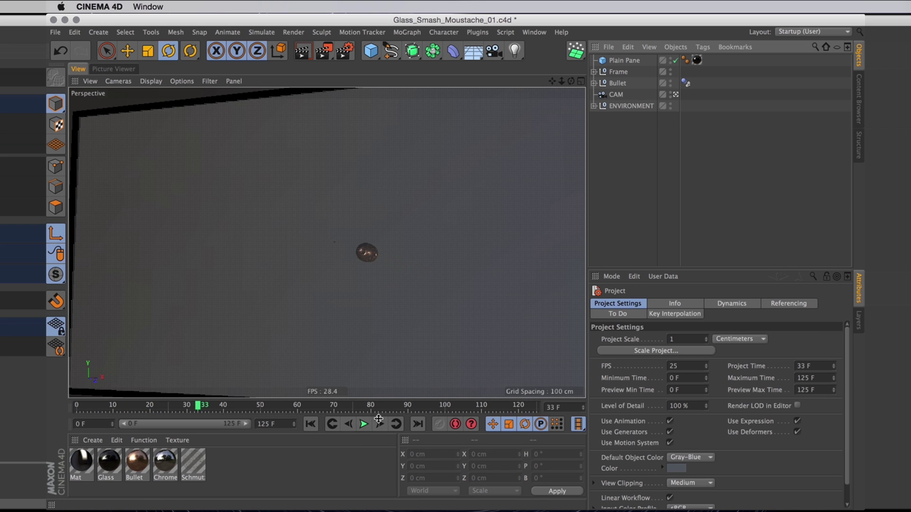
left_click(311, 424)
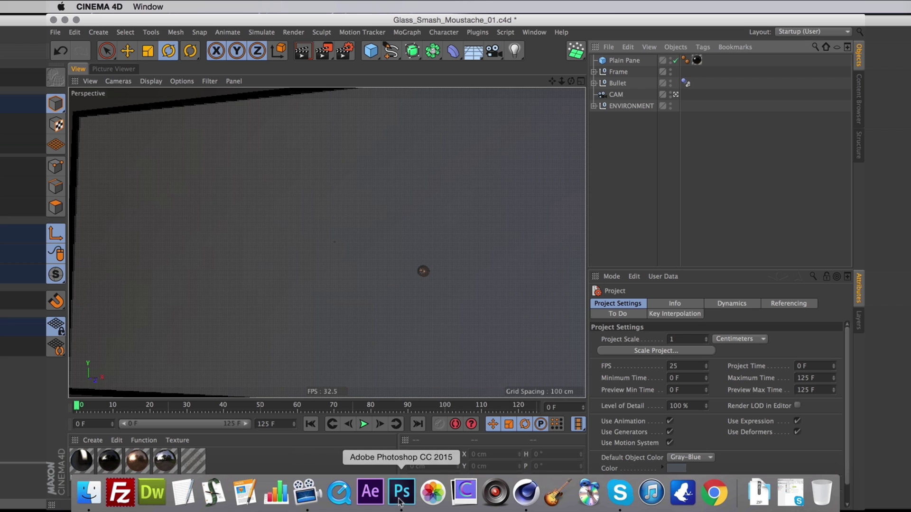
- Switch to Photoshop and hide the crack reference layers Layer 1, Layer 2, Layer 4 and Layer 3
left_click(401, 493)
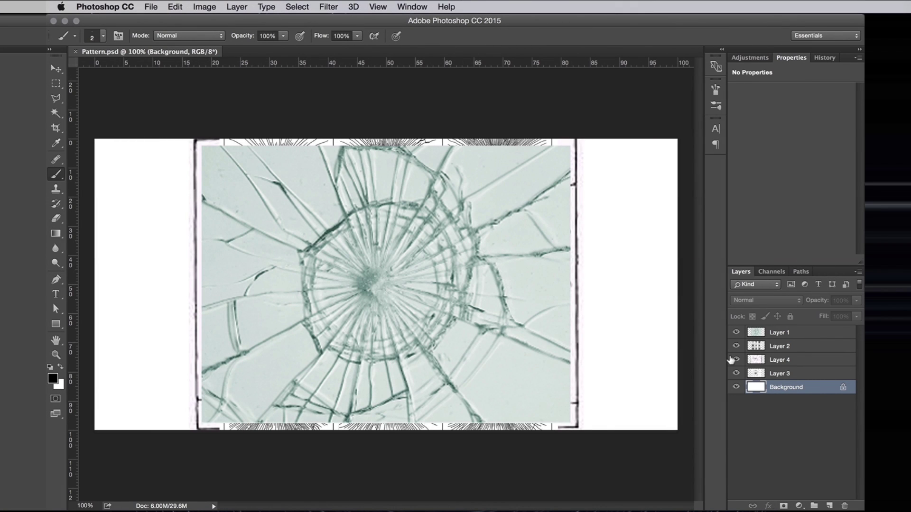
left_click(737, 332)
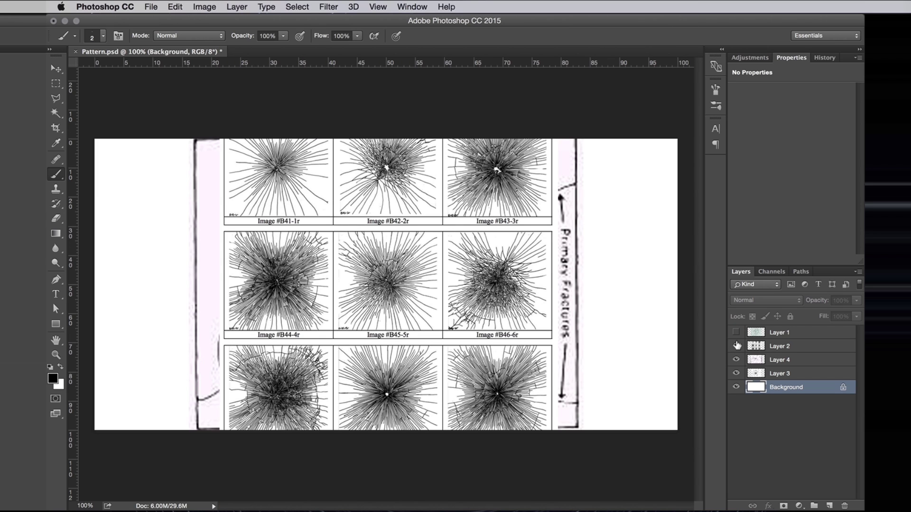
left_click(737, 346)
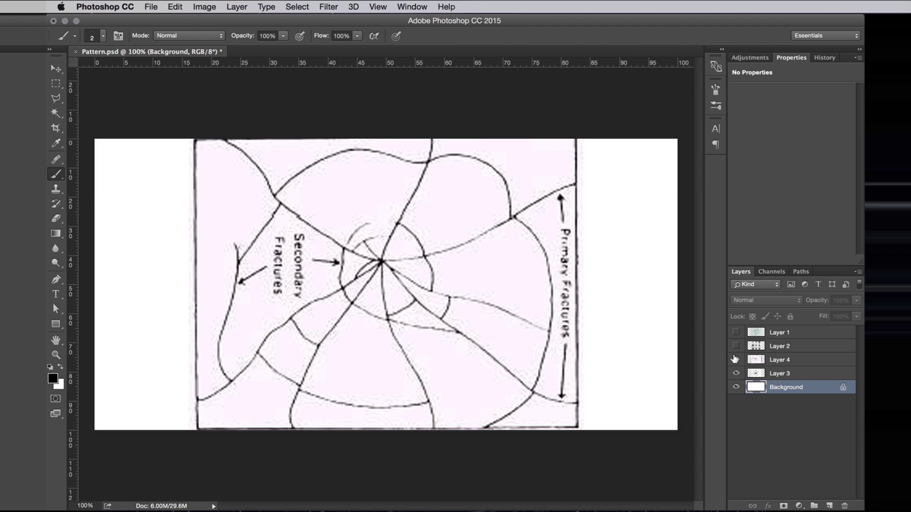
left_click(736, 360)
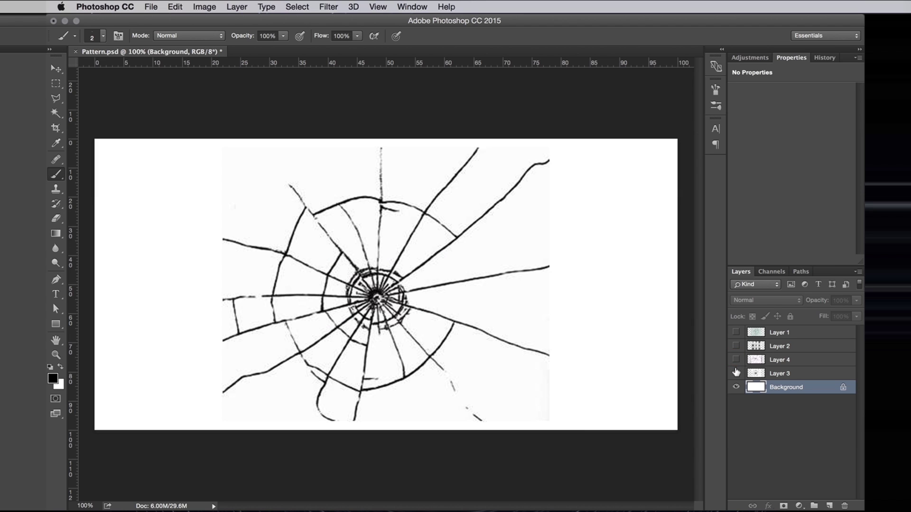
left_click(735, 374)
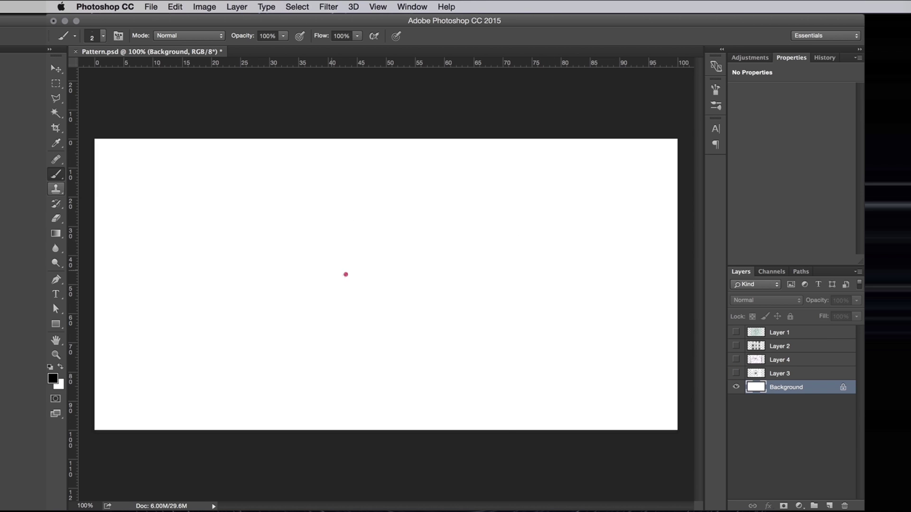
- With a 2 px brush at 100% hardness, paint black crack lines radiating from the canvas centre outward on the Background
right_click(346, 274)
left_click(473, 326)
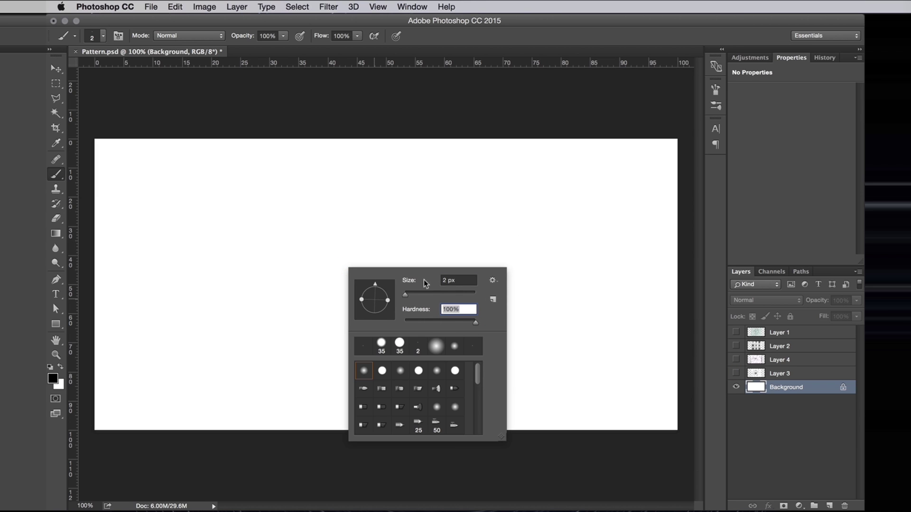
key("Return")
left_click_drag(386, 302, 245, 432)
left_click_drag(385, 302, 489, 433)
left_click_drag(385, 302, 687, 367)
mouse_move(385, 301)
left_mouse_down()
mouse_move(433, 176)
mouse_move(609, 257)
left_mouse_up()
left_click_drag(385, 302, 212, 212)
left_click_drag(385, 302, 210, 362)
left_click_drag(385, 302, 364, 406)
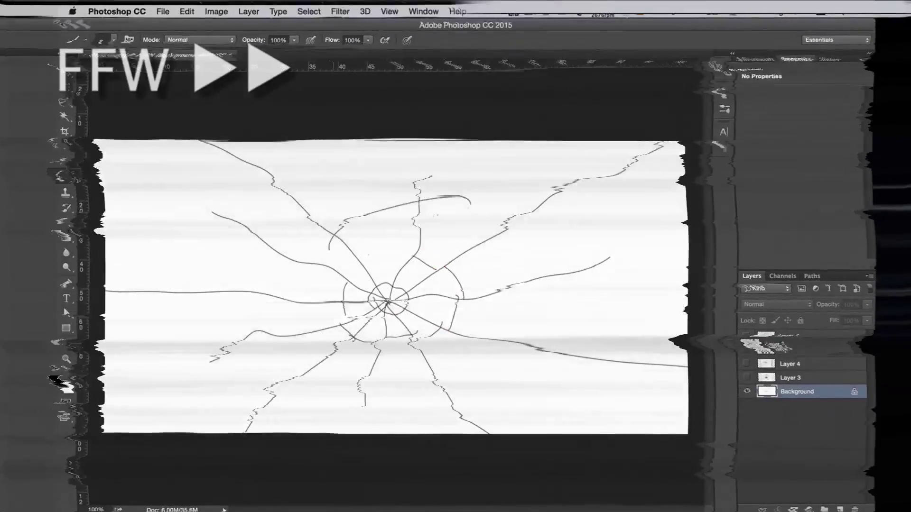
- Paint ring-shaped secondary cracks around the impact point, linking the radial crack lines
left_click_drag(328, 249, 569, 285)
left_click_drag(143, 214, 159, 231)
mouse_move(609, 264)
left_mouse_down()
mouse_move(671, 275)
mouse_move(285, 370)
left_mouse_up()
left_click_drag(340, 349, 523, 236)
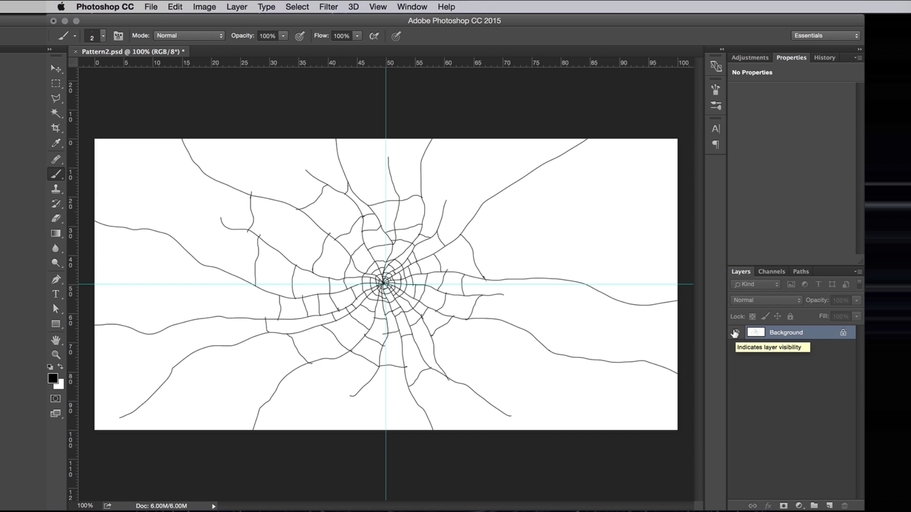
- Duplicate the Background layer of the finished crack pattern in Pattern2.psd
key("super+plus")
key("super+plus")
key("super+plus")
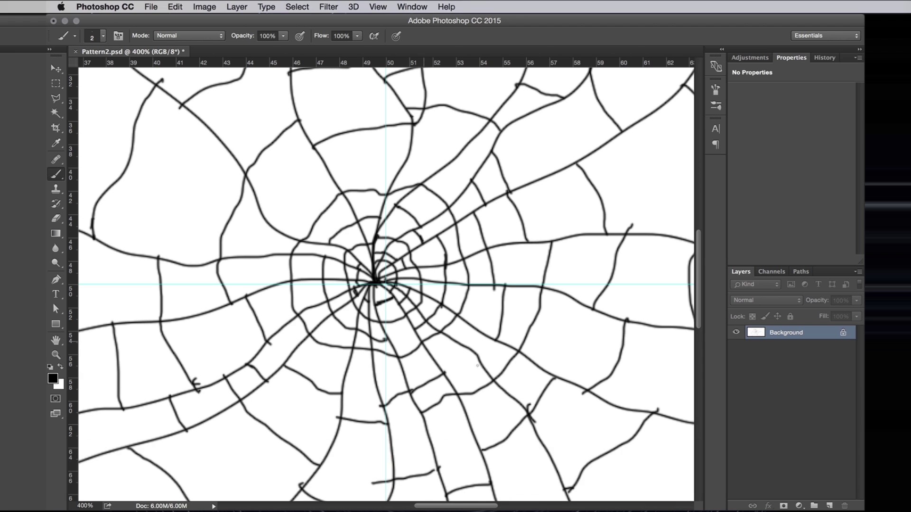
key("super")
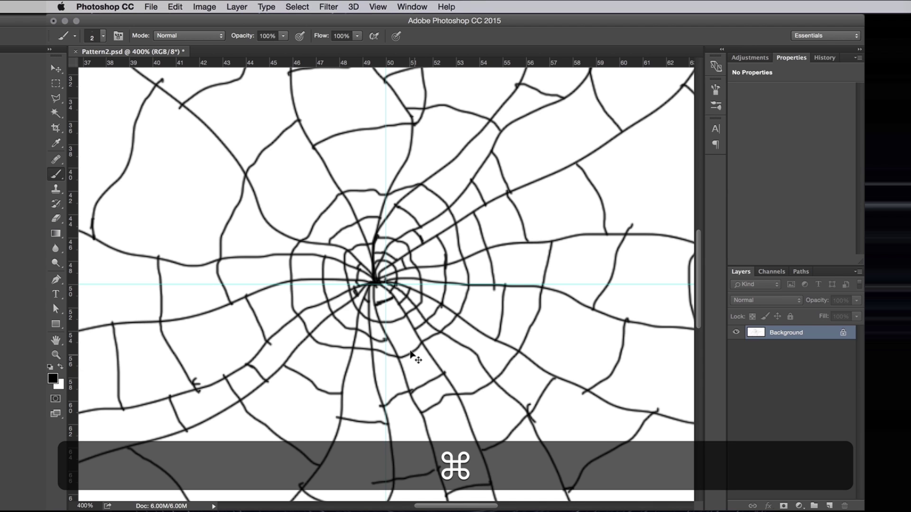
key("super+j")
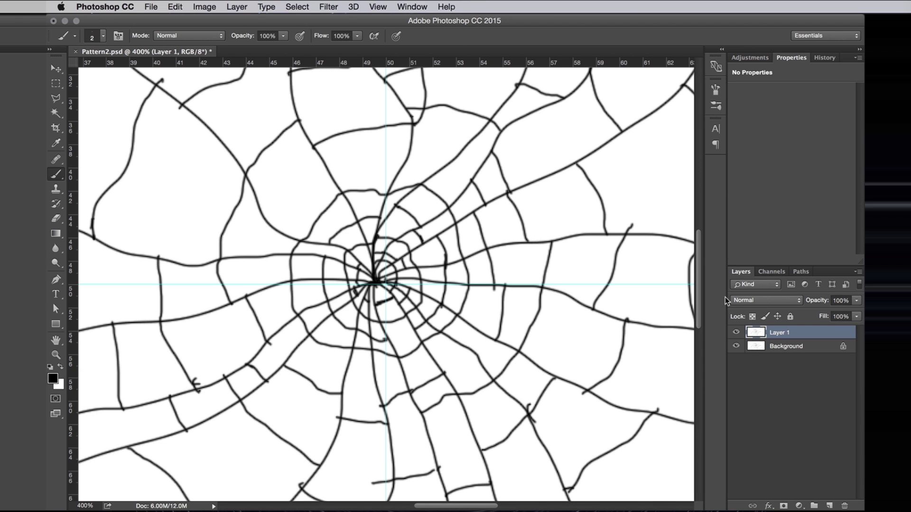
- Apply a Gaussian Blur with a radius of 2.0 pixels to Layer 1
left_click(447, 7)
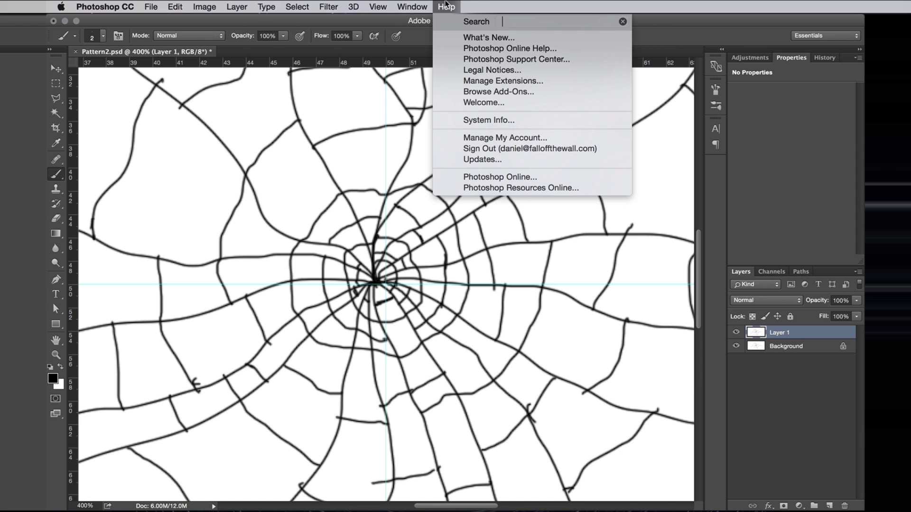
type("gauss")
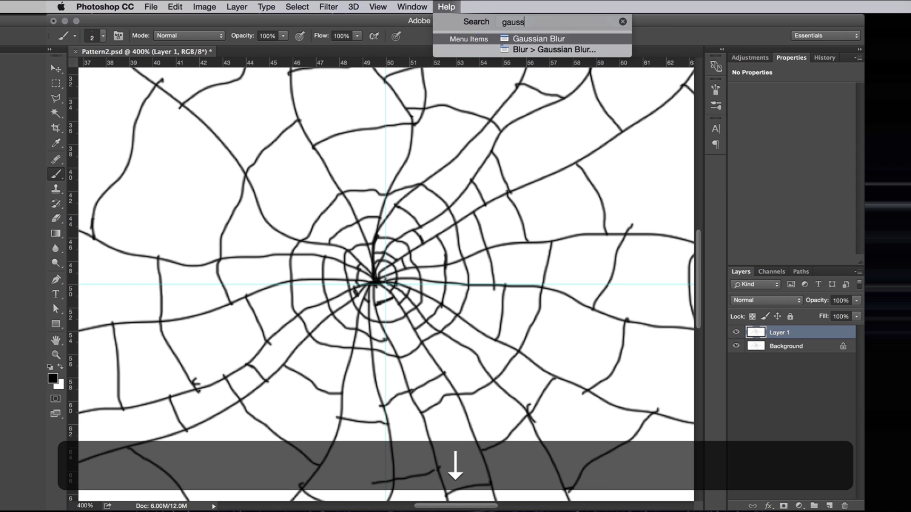
key("Down")
key("Down")
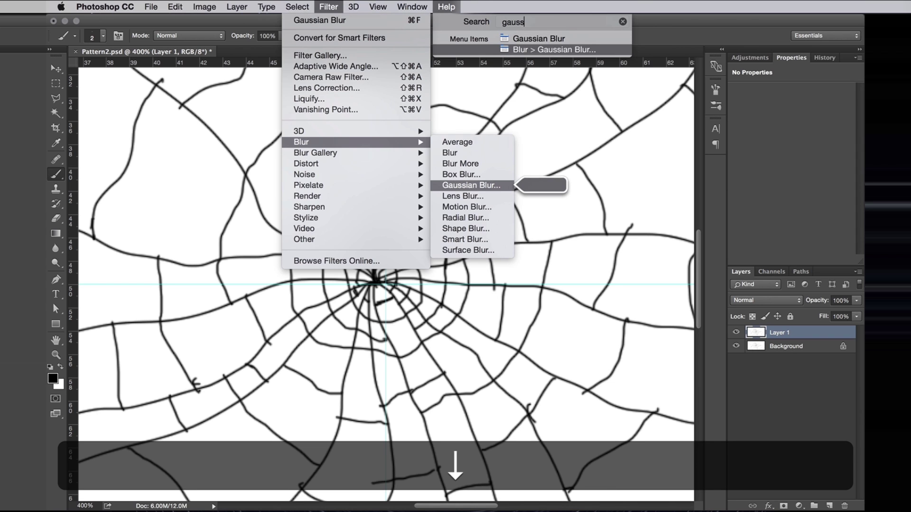
key("Return")
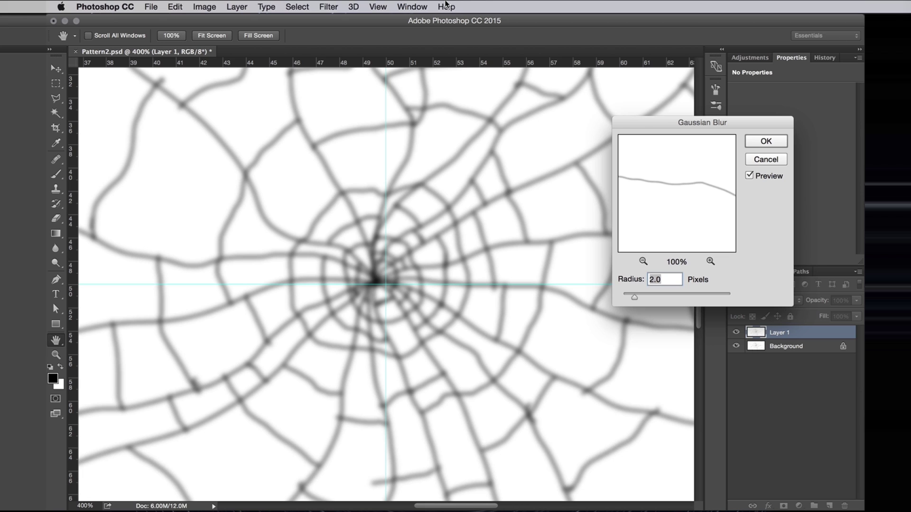
key("Return")
- Use Levels to raise Layer 1's black input level close to the white end, turning the blurred cracks into thick solid lines
key("super")
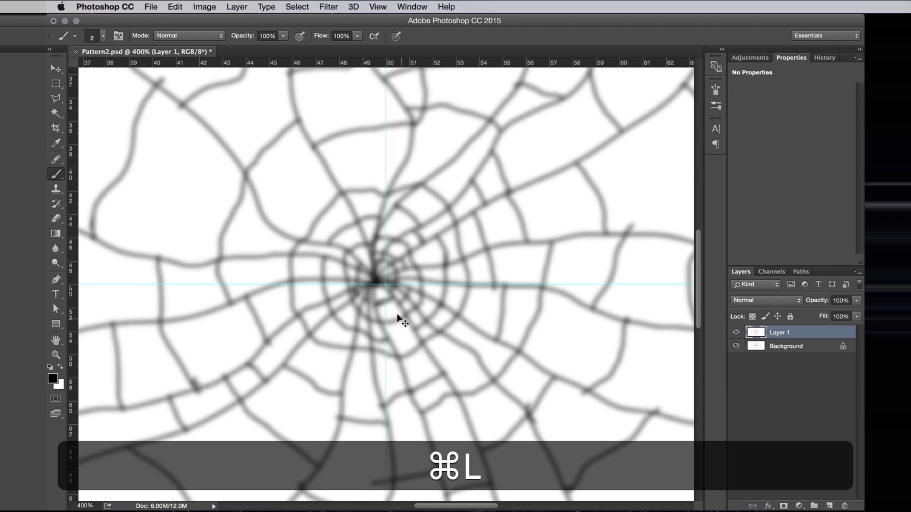
key("super+l")
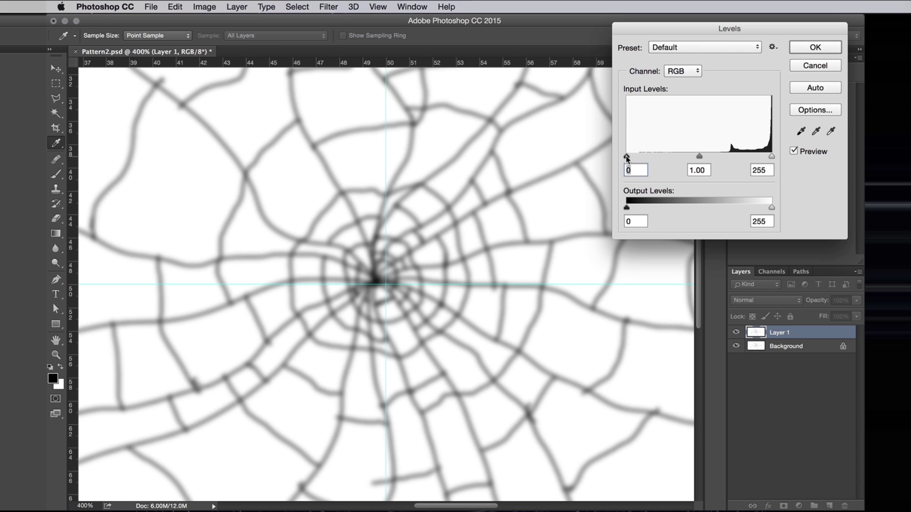
left_click_drag(631, 158, 753, 158)
key("super+minus")
key("super+Return")
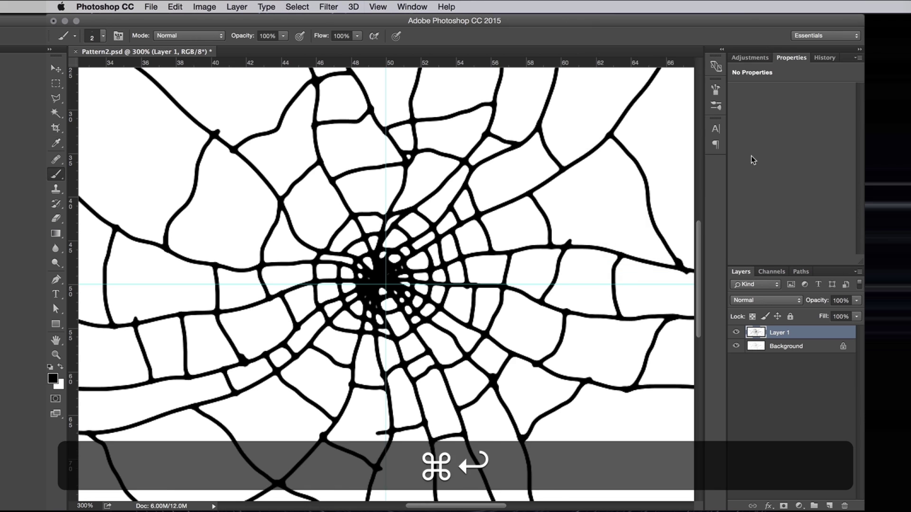
- Save the thickened crack pattern as a separate image file, Pattern.jpg
key("super+minus")
key("super+minus")
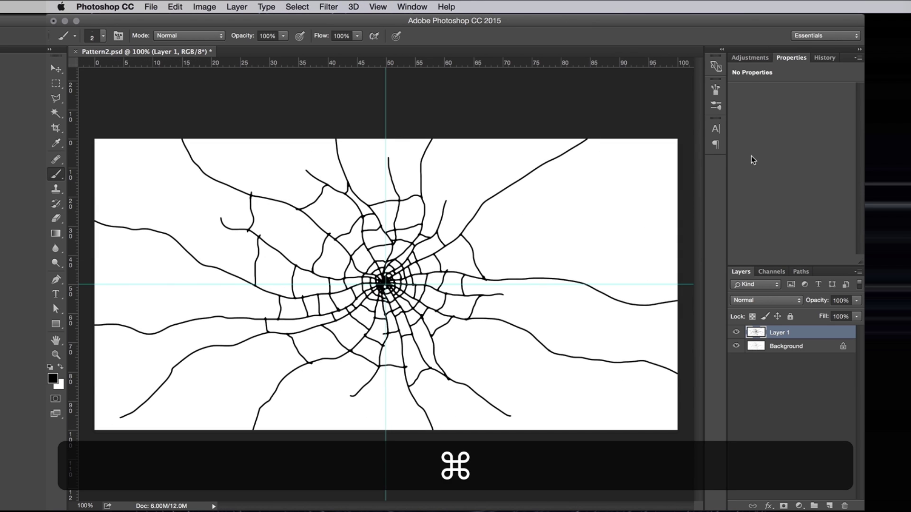
key("shift+super+s")
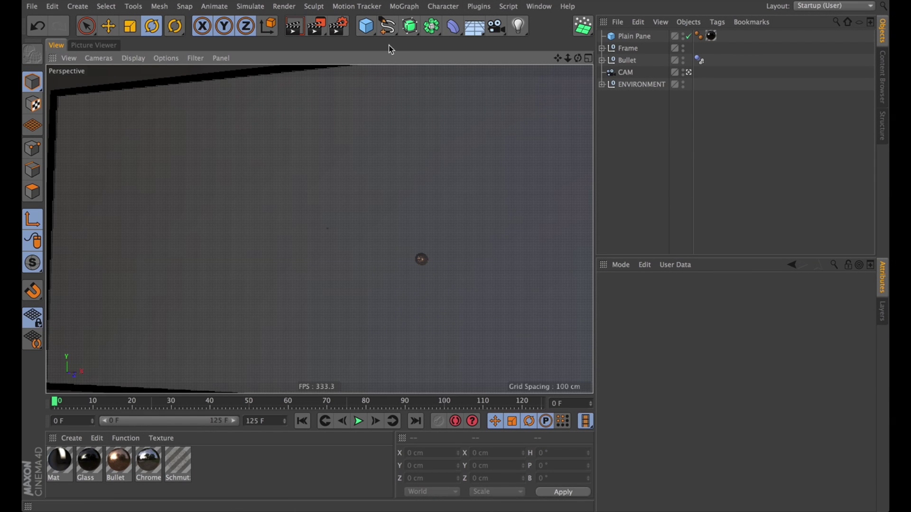
- In Cinema 4D, add a Vectorizer object and load Pattern.jpg from the tex folder as its texture
left_click_drag(389, 30, 499, 126)
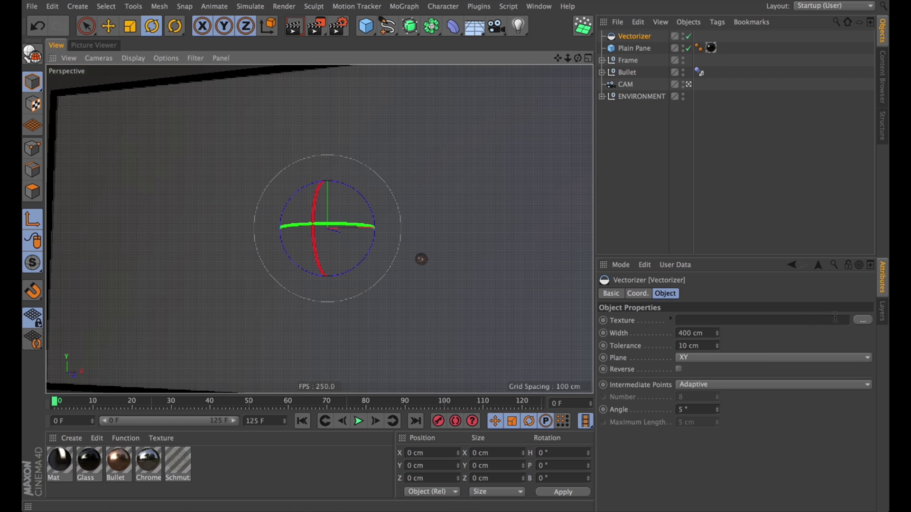
left_click(863, 321)
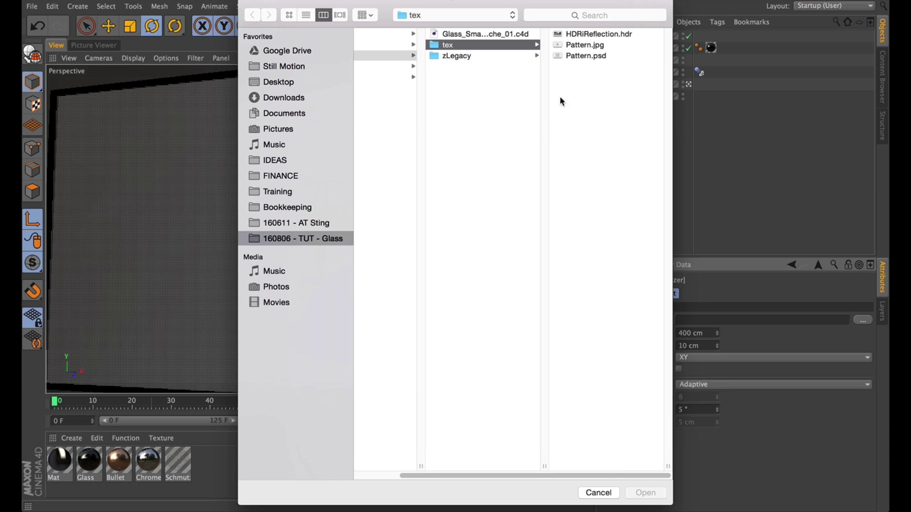
left_click(602, 49)
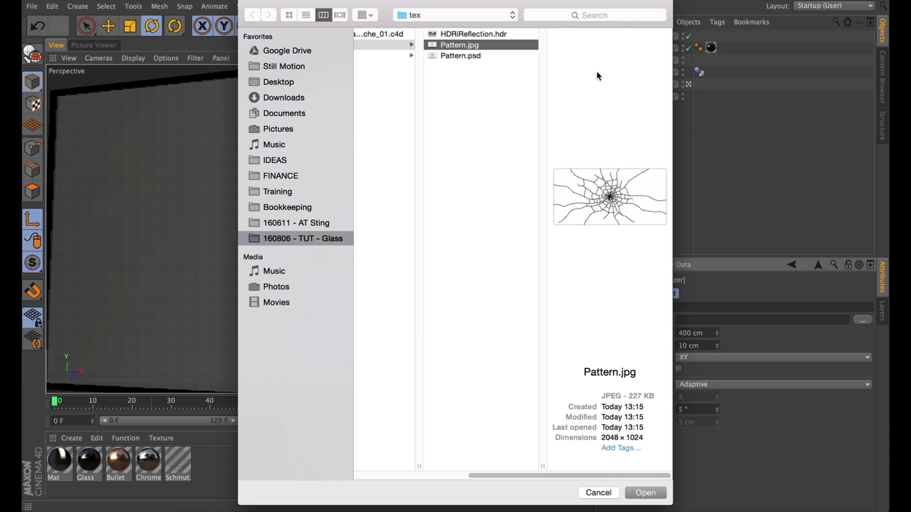
key("Return")
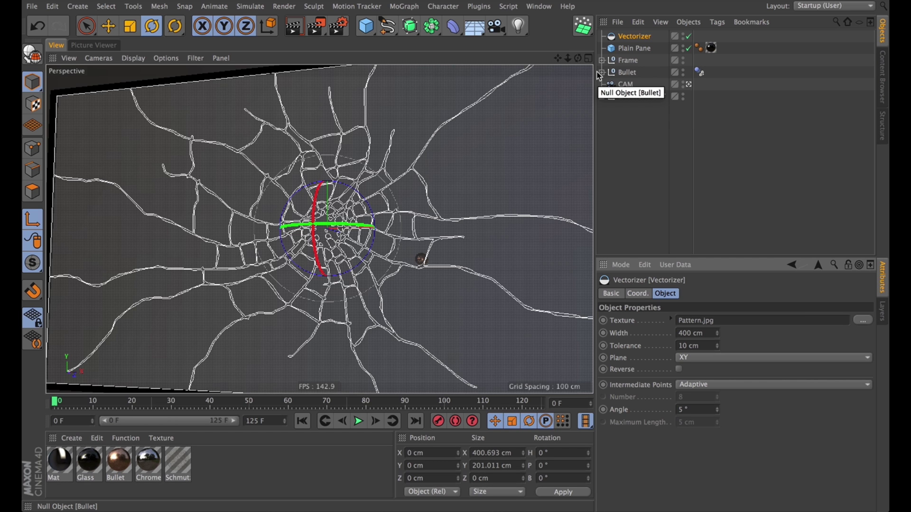
- Leave the CAM camera view and set the Vectorizer's Tolerance to 1 cm and its adaptive Angle to 90°
left_click(691, 83)
left_click_drag(522, 199, 388, 218, "alt")
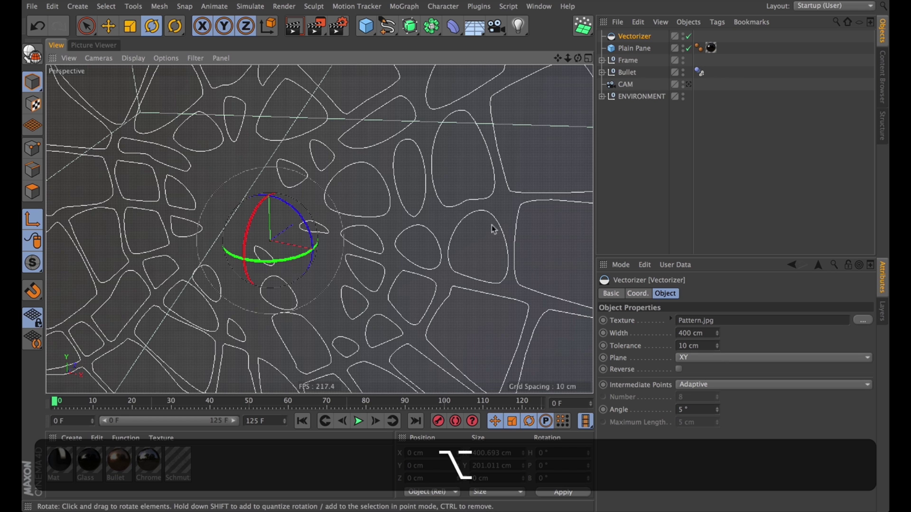
right_click_drag(377, 254, 344, 296, "alt")
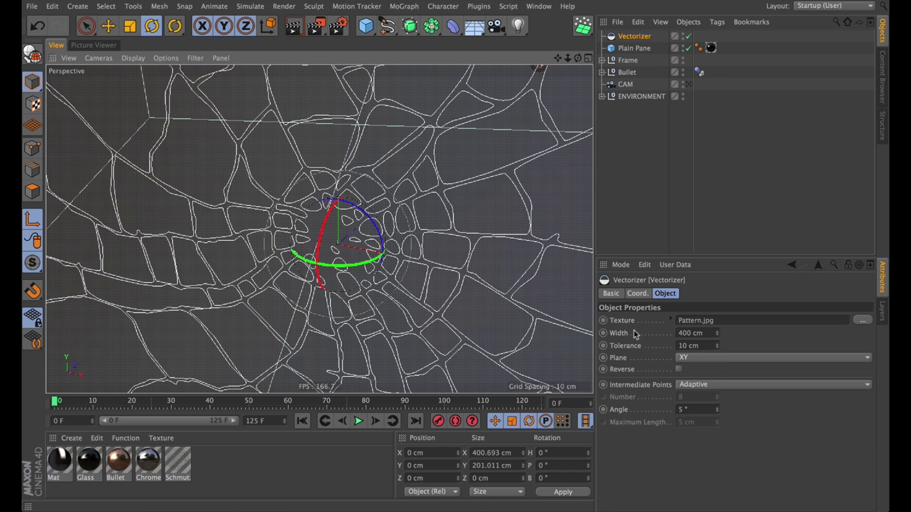
type("1")
key("Return")
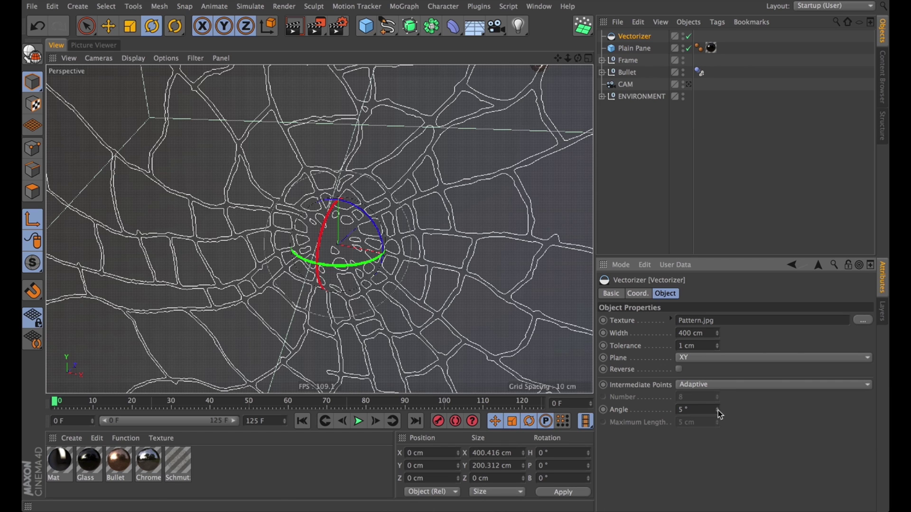
left_click_drag(719, 416, 722, 381)
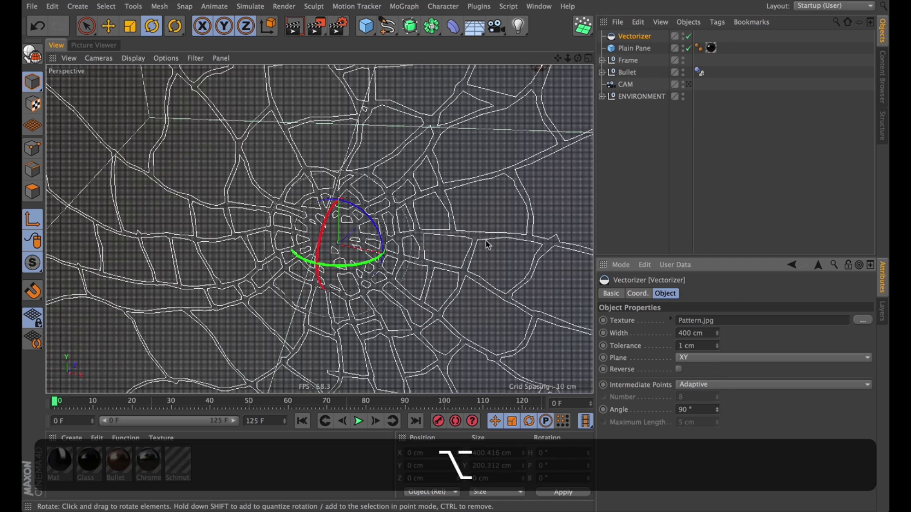
- Add an Extrude object as the parent of the Vectorizer to extrude the crack splines
right_click_drag(457, 278, 525, 242, "alt")
left_click_drag(525, 242, 484, 231, "alt")
right_click_drag(488, 235, 534, 322, "alt")
left_click_drag(534, 322, 425, 236, "alt")
right_click_drag(424, 236, 422, 263, "alt")
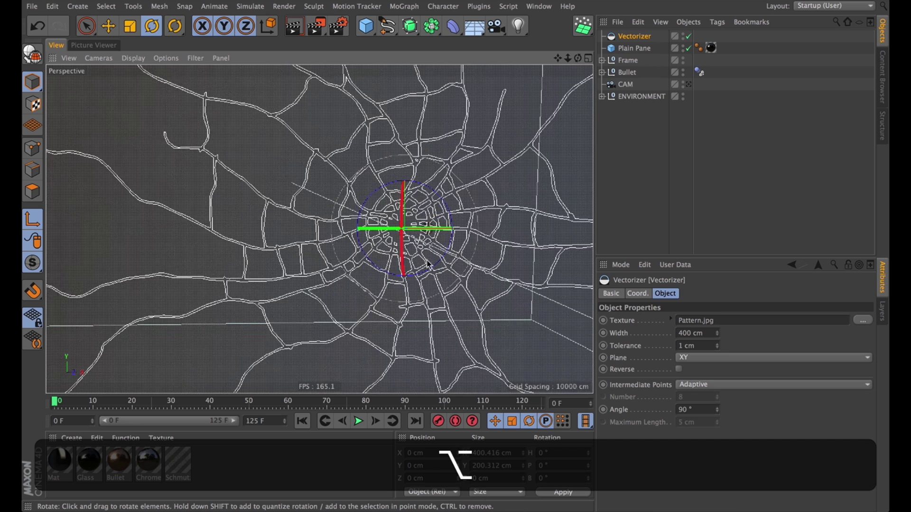
left_click_drag(422, 262, 382, 252, "alt")
right_click_drag(382, 251, 463, 214, "alt")
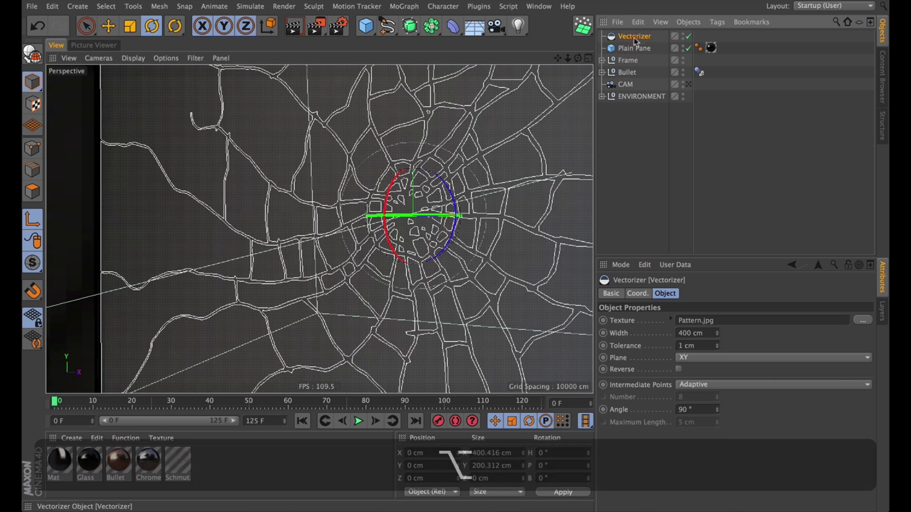
left_click_drag(410, 27, 545, 42)
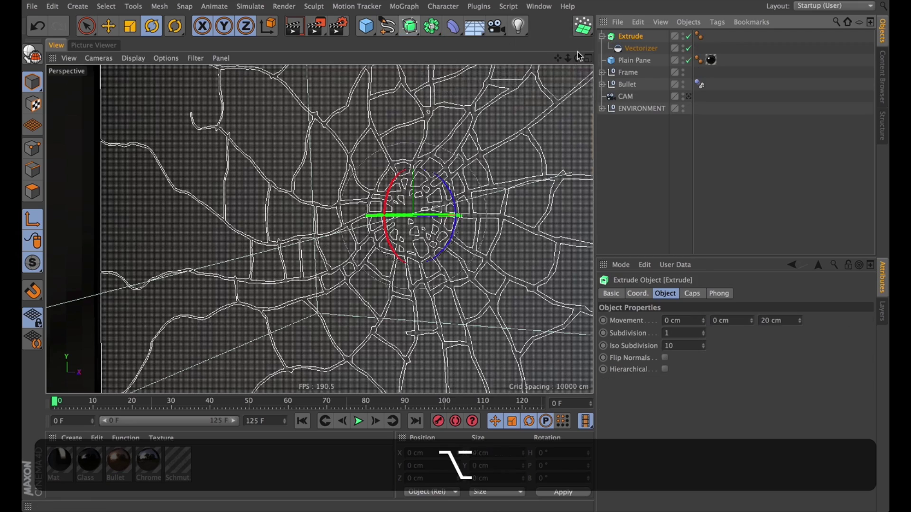
left_click_drag(390, 285, 429, 250, "alt")
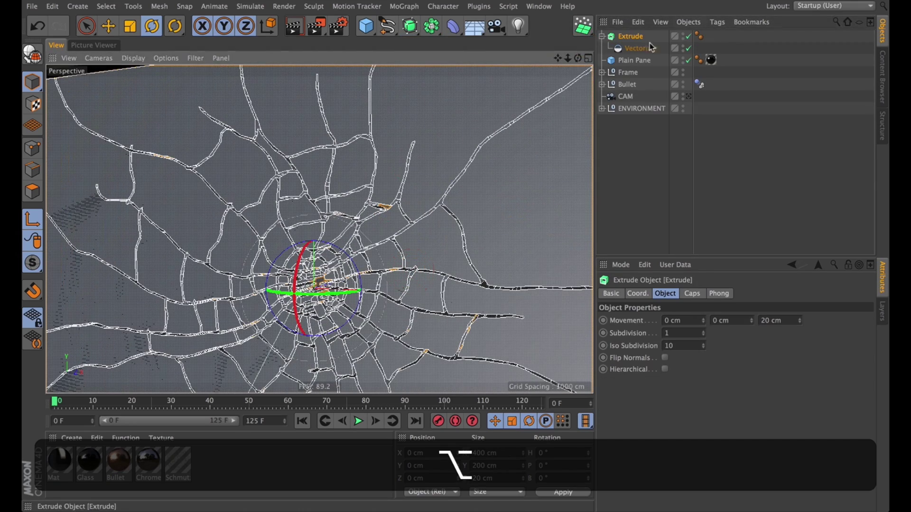
- Set the Extrude object's Z Movement to 3 cm and view the thinner cracked pane from several angles
left_click(631, 36)
left_click(781, 322)
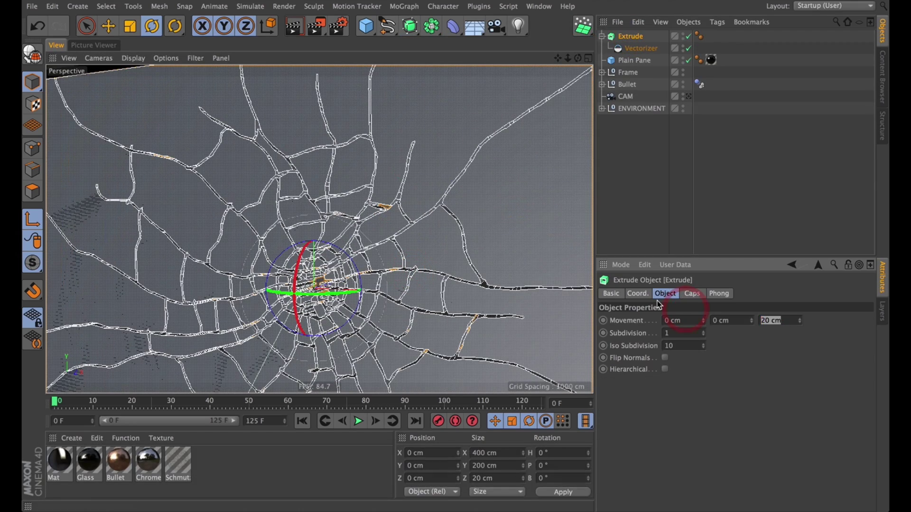
type("3")
key("Return")
left_click_drag(413, 285, 385, 263, "alt")
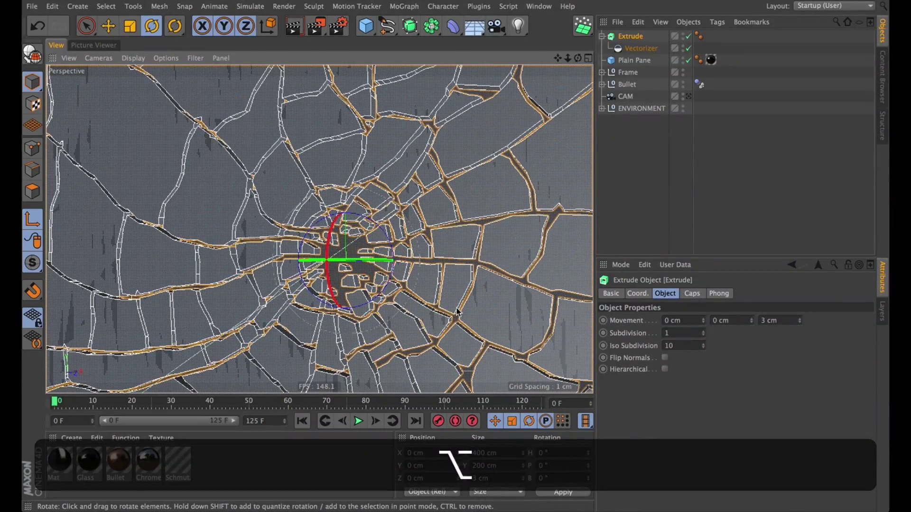
left_click_drag(414, 221, 424, 323, "alt")
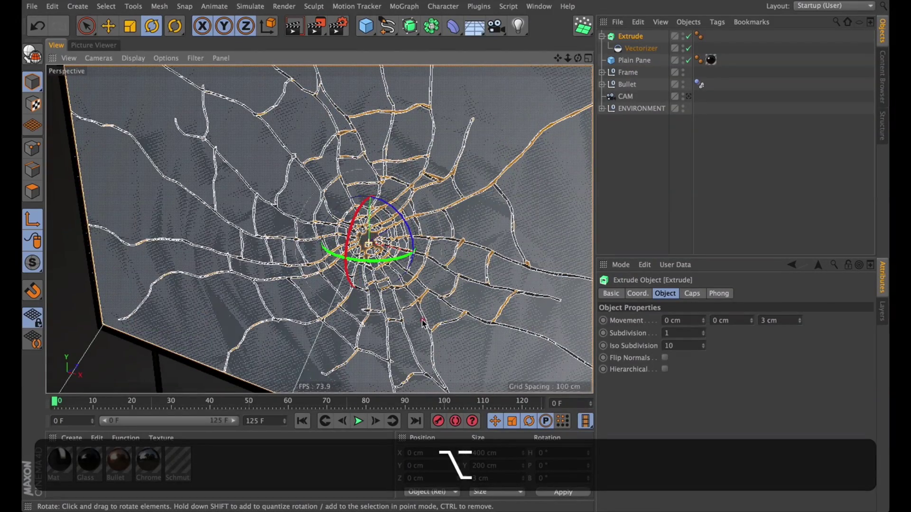
left_click_drag(394, 293, 414, 243, "alt")
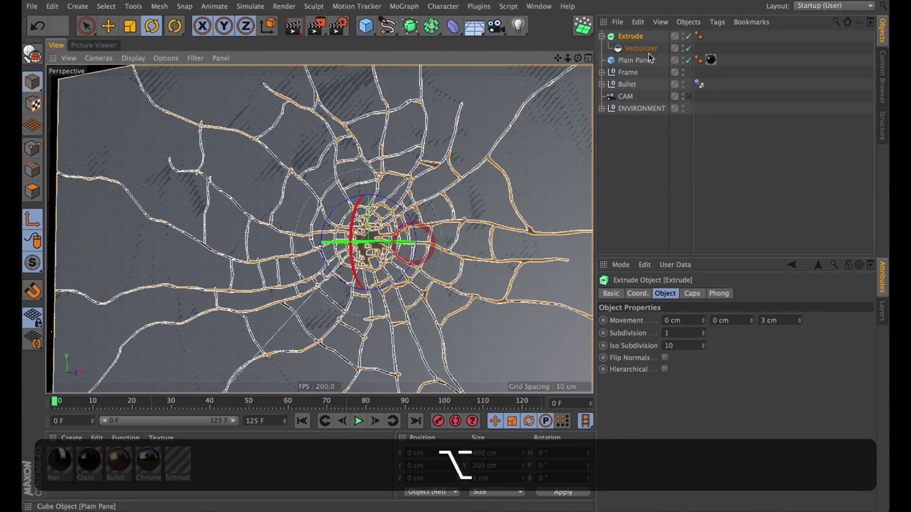
- Add a MoGraph Fracture object as parent of the Extrude and set its Mode to Explode Segments & Connect
left_click(602, 37)
left_click(694, 295)
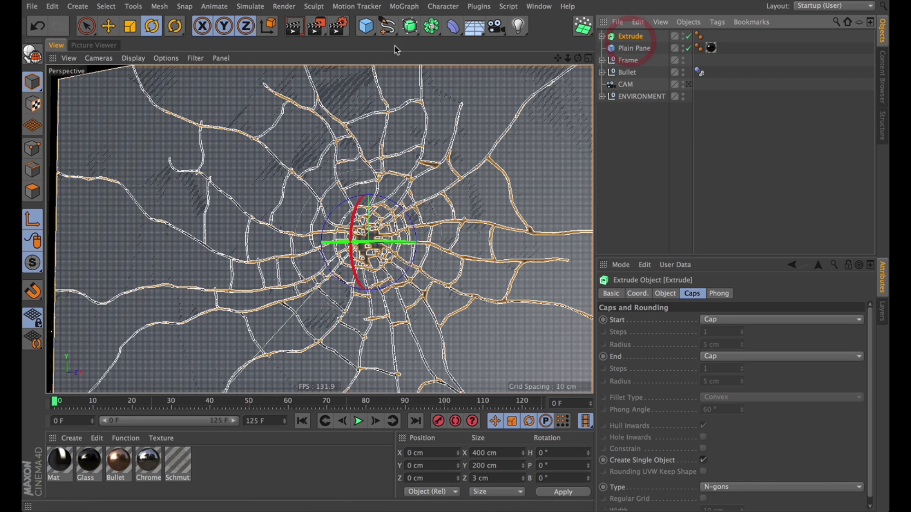
left_click(357, 6)
mouse_move(405, 6)
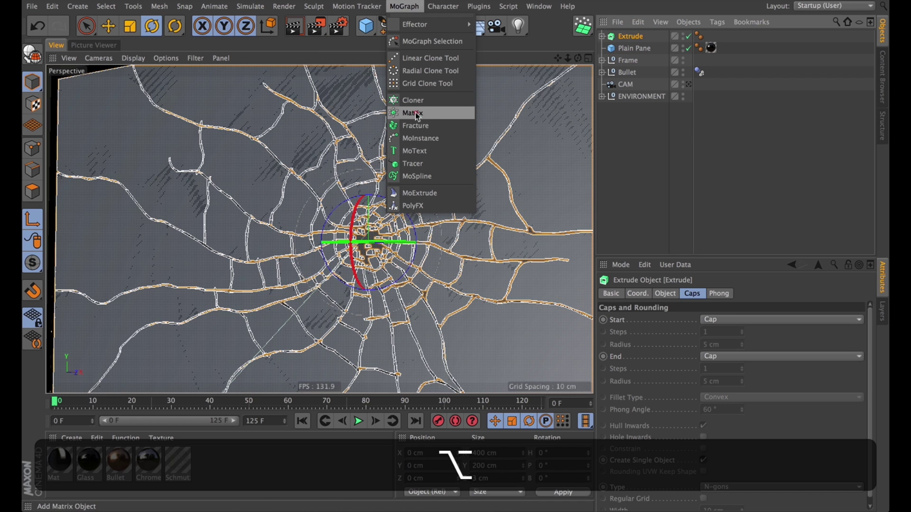
left_click(427, 125, "alt")
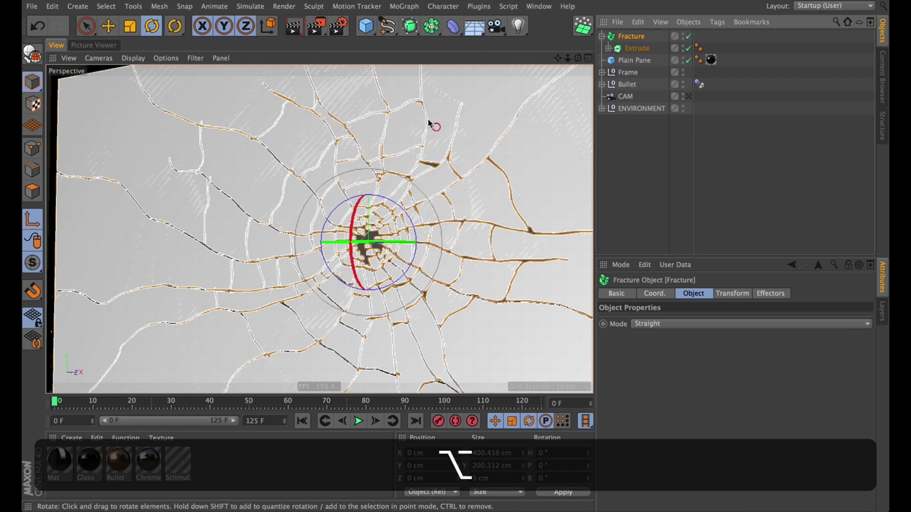
left_click(657, 328)
left_click(664, 361)
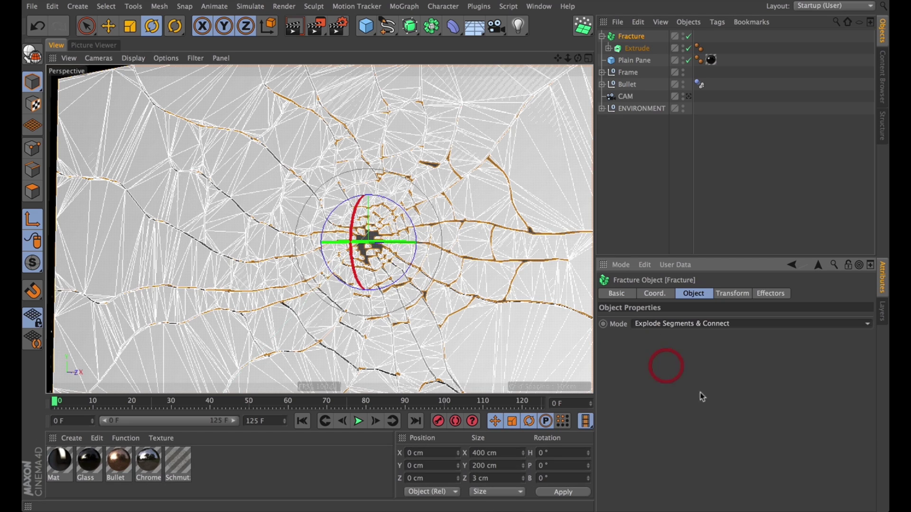
- Rename the Fracture object as Dynamics
left_click(647, 162)
left_click(629, 37)
left_click_drag(393, 289, 399, 270, "alt")
double_click(636, 36)
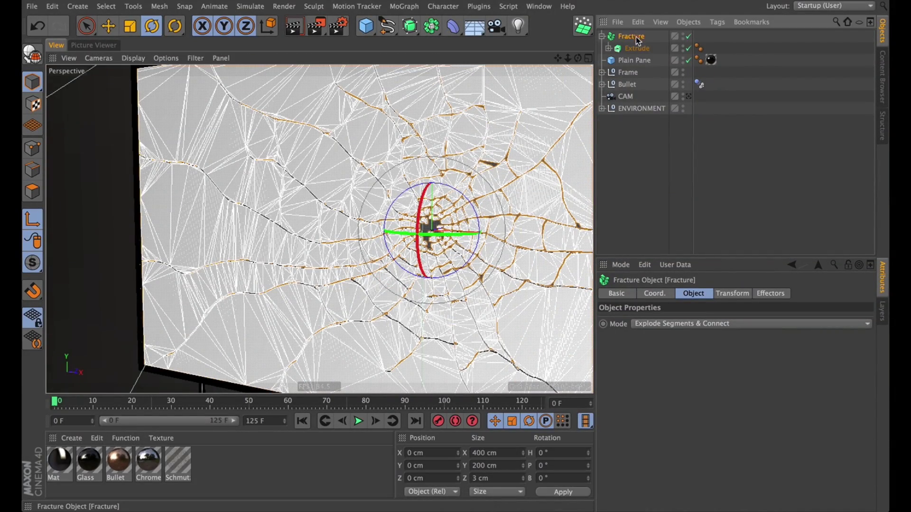
type("Dny")
key("BackSpace")
key("BackSpace")
type("ynamics")
key("Return")
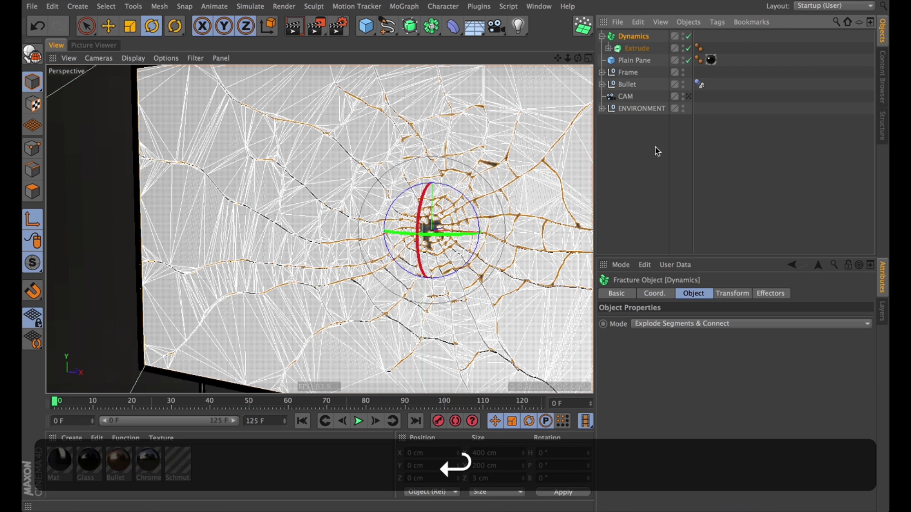
- Add a Rigid Body tag to the Dynamics object, play the simulation and return to the first frame
right_click(639, 40)
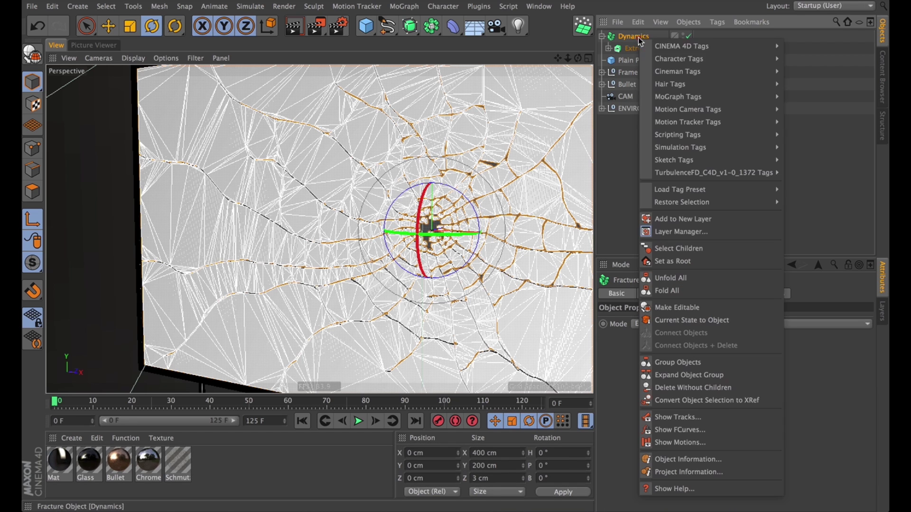
mouse_move(740, 147)
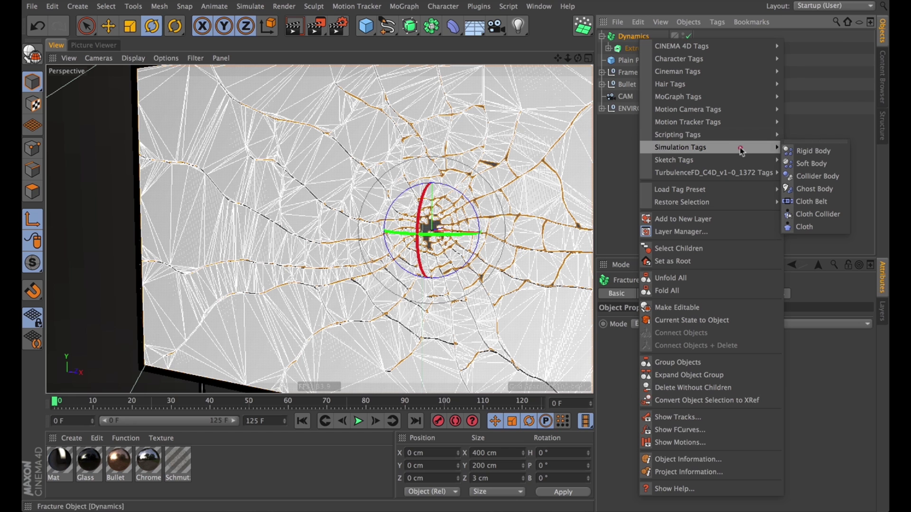
left_click(822, 151)
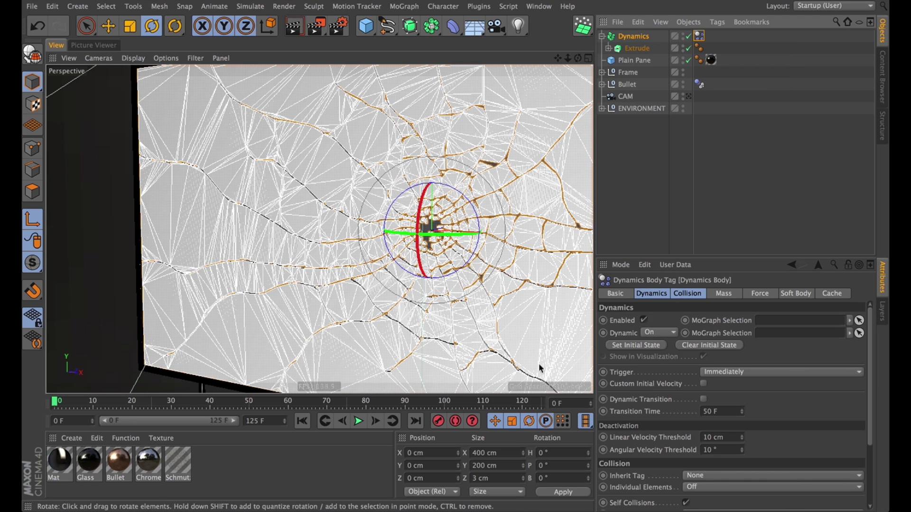
left_click(358, 420)
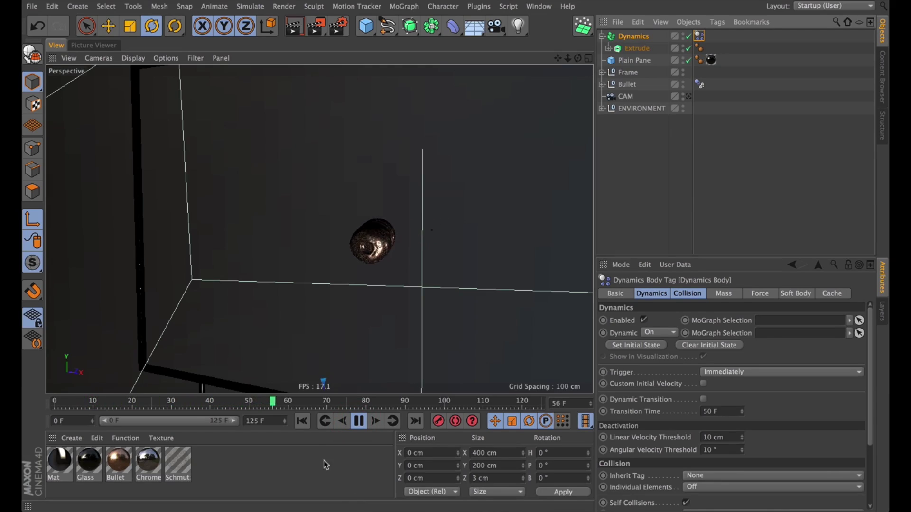
left_click(302, 421)
left_click(358, 421)
left_click(303, 422)
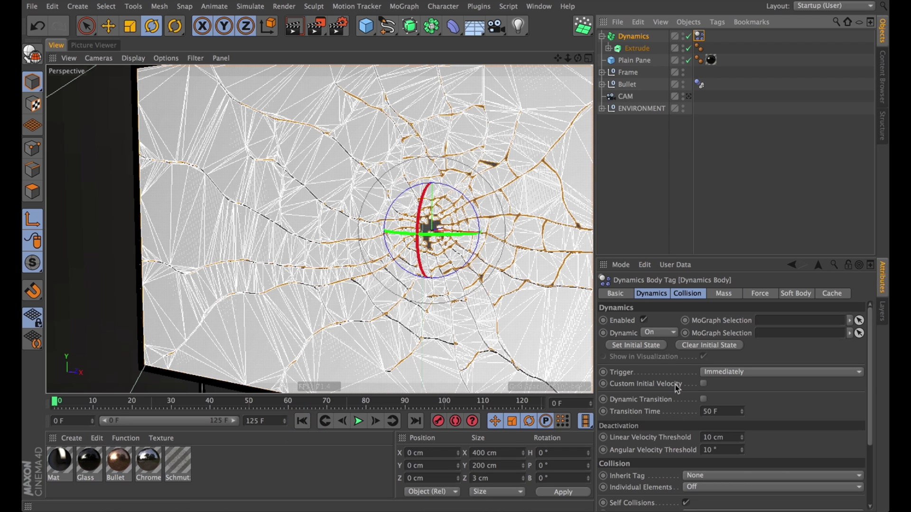
- Set Individual Elements to All in the Dynamics Body tag's collision settings
left_click(725, 294)
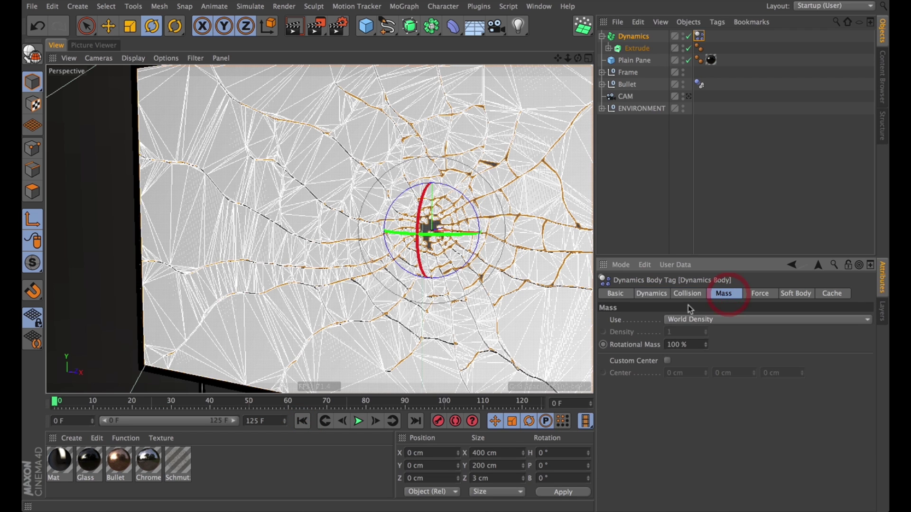
left_click(692, 294)
left_click(705, 335)
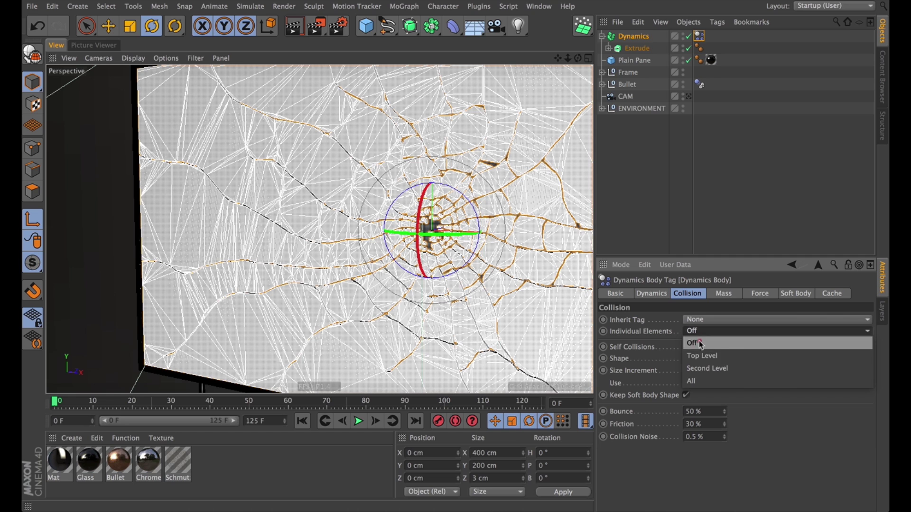
left_click(696, 382)
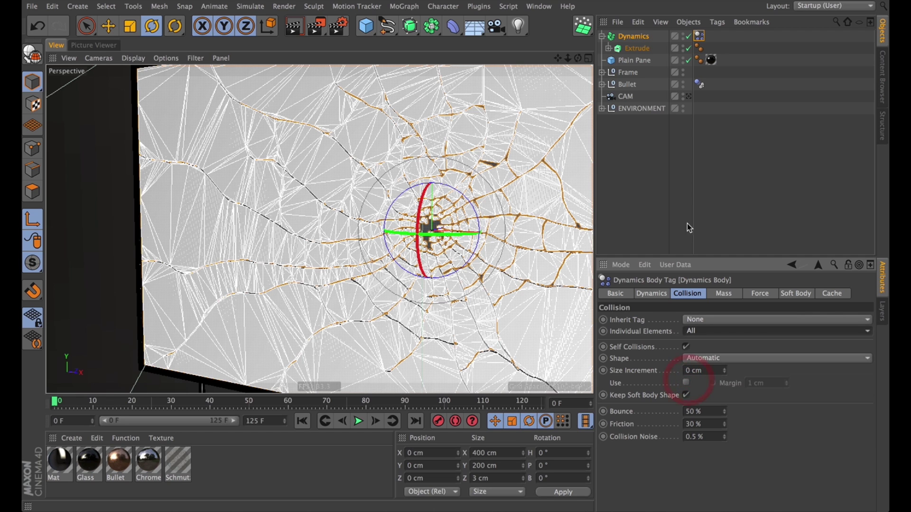
- Play the simulation to check how the separate glass pieces behave, then rewind to the start
left_click(634, 37)
left_click(358, 421)
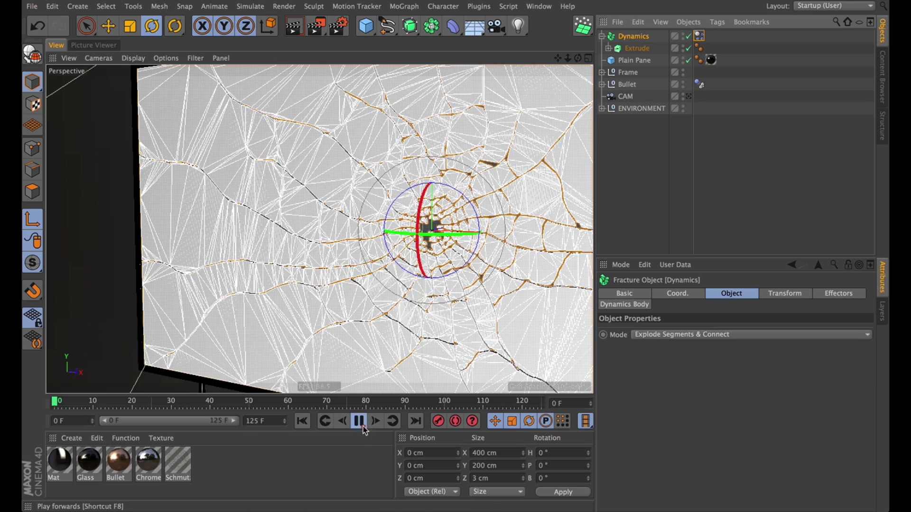
left_click(303, 421)
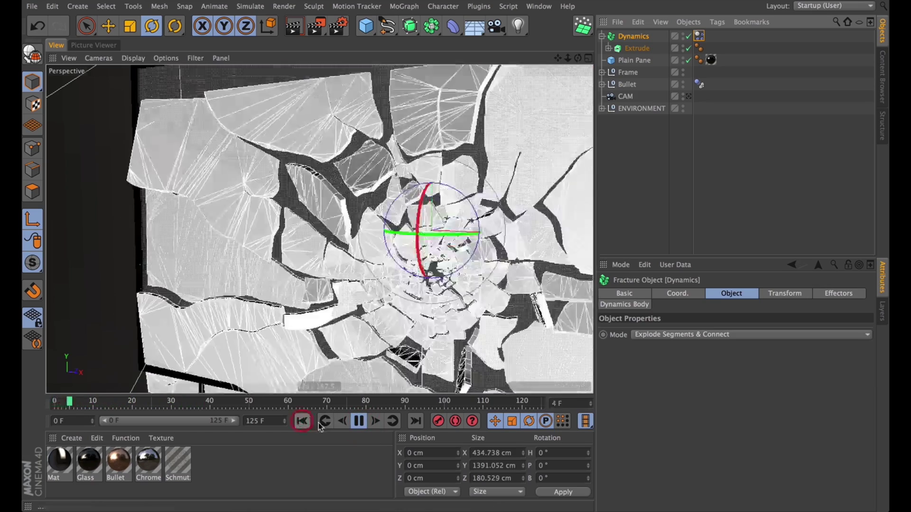
left_click(357, 421)
left_click(300, 419)
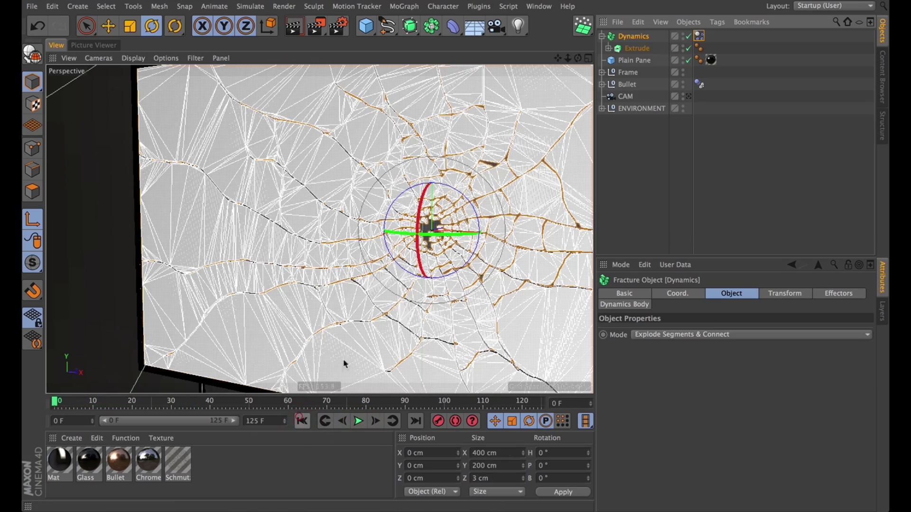
- Set the Dynamics Body tag's Trigger to On Collision with a Trigger Velocity Threshold of 0.1 cm
left_click(699, 61)
left_click(650, 295)
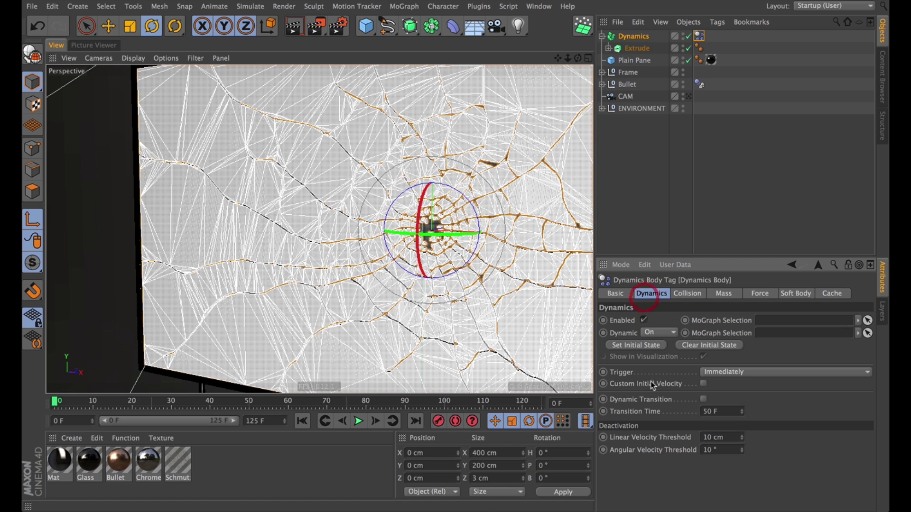
left_click(718, 374)
left_click(722, 406)
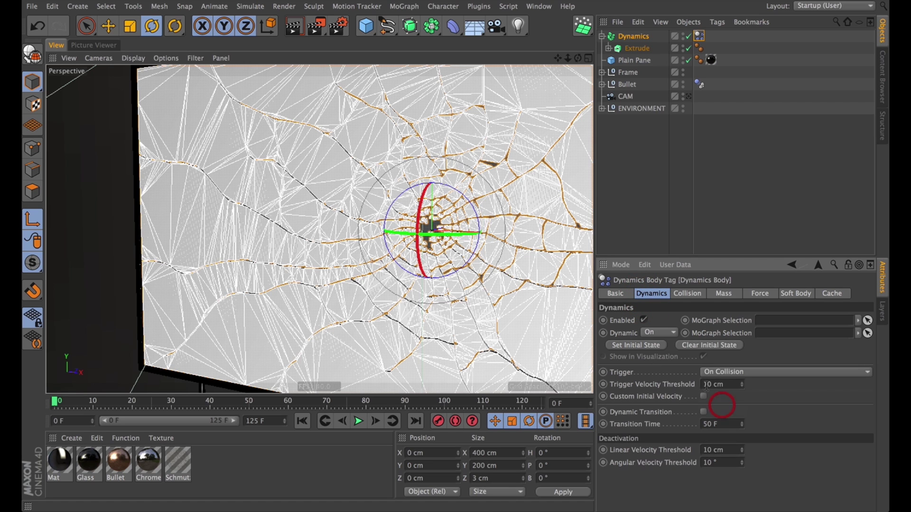
type("0.1")
key("Return")
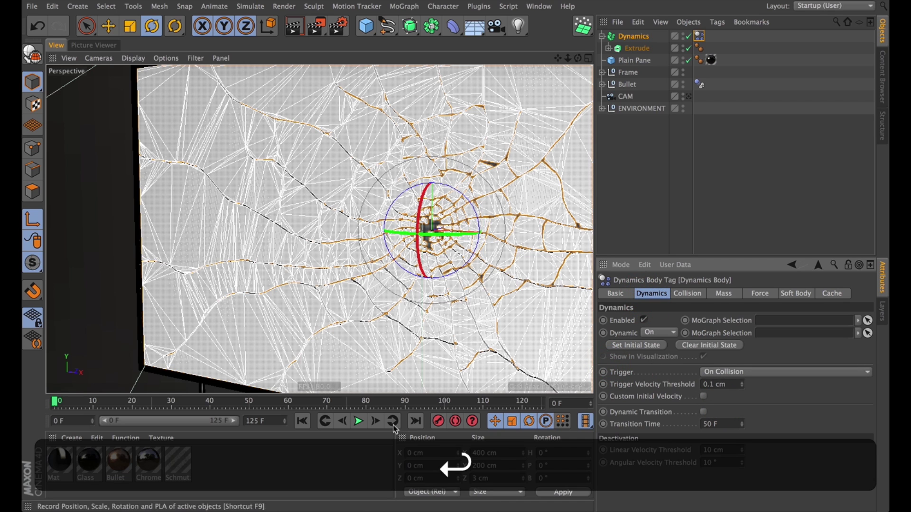
- Play the simulation and examine the bullet's impact on the pane from a closer angle
left_click(357, 420)
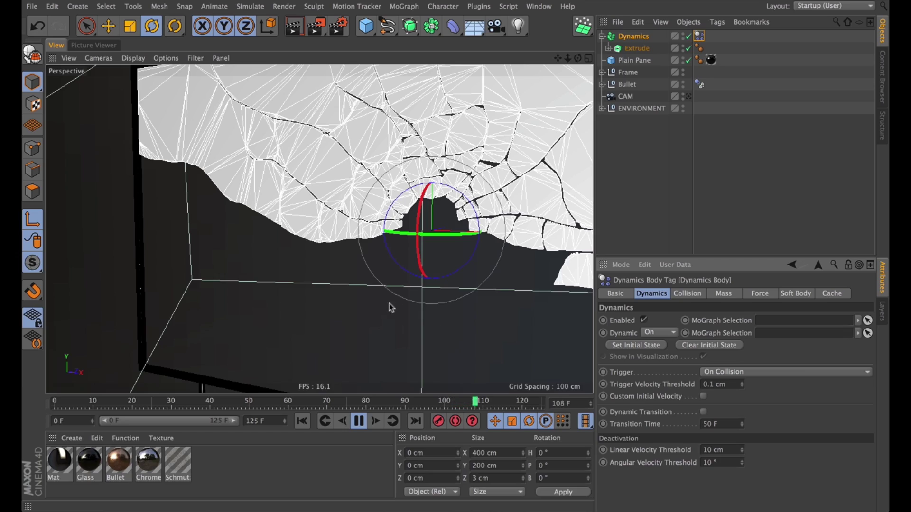
left_click_drag(433, 297, 439, 238, "alt")
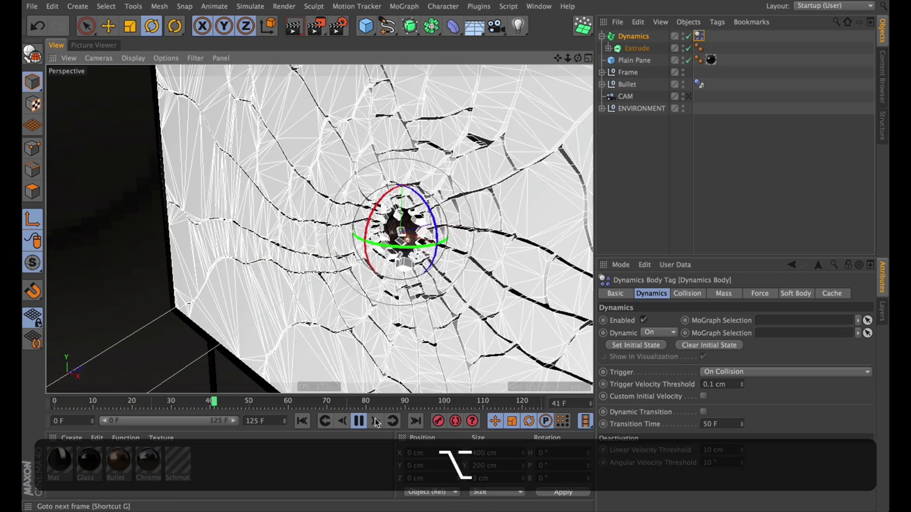
key("Escape")
- Keyframe the Dynamics Body tag's Trigger as On Collision at frame 42 and Immediately at frame 43
mouse_move(211, 403)
left_mouse_down()
mouse_move(57, 394)
mouse_move(215, 403)
left_mouse_up()
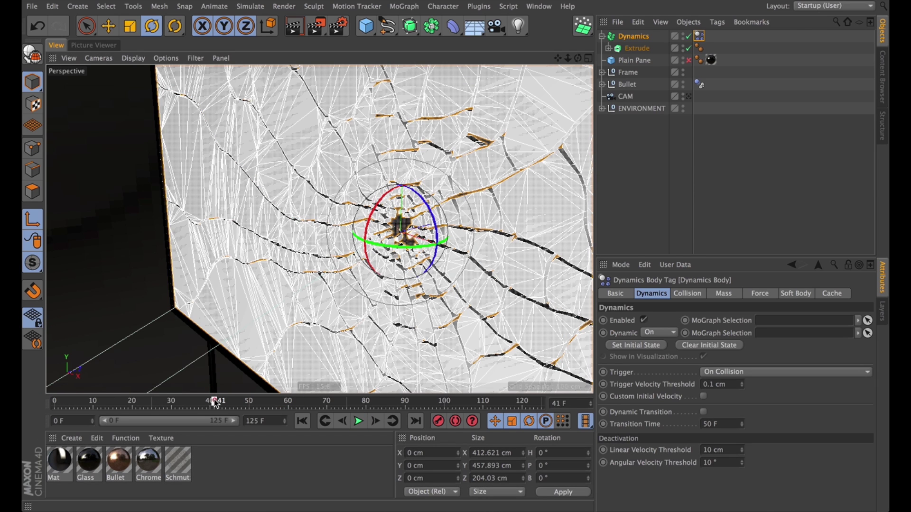
left_click(379, 421)
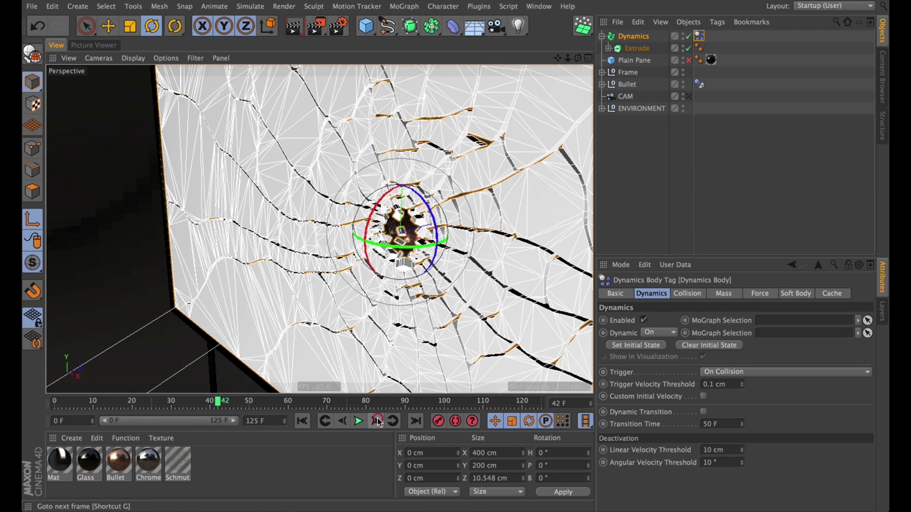
left_click(378, 421)
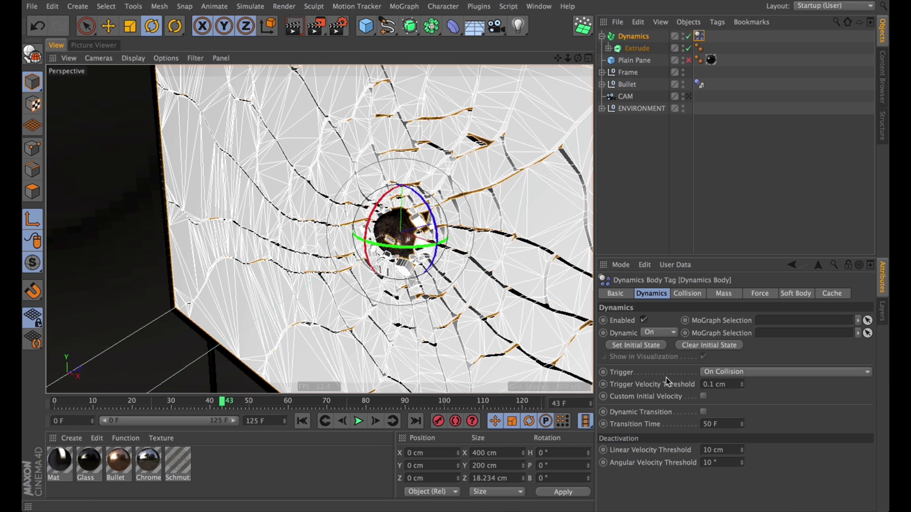
left_click(604, 373)
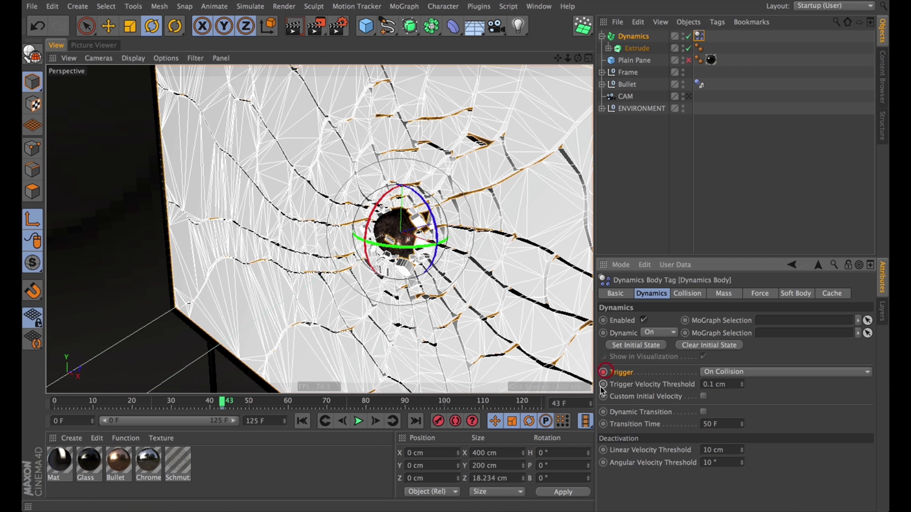
left_click(343, 422)
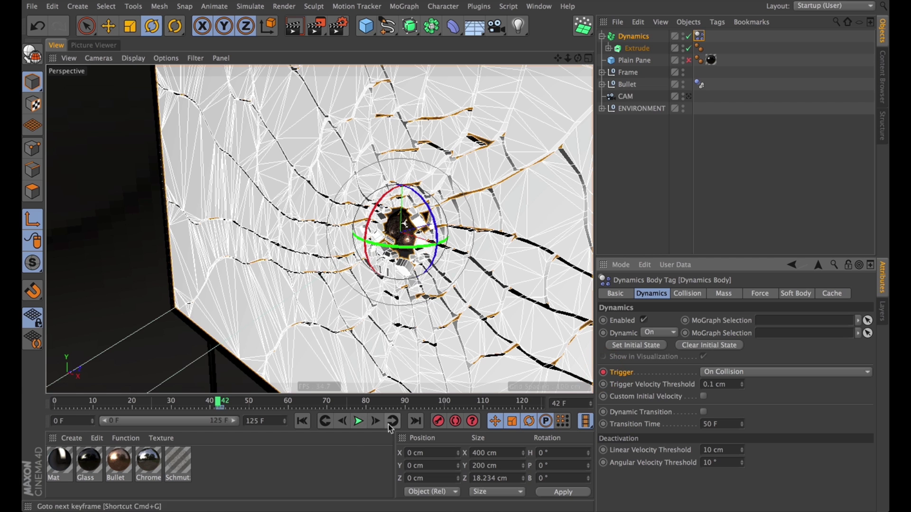
left_click(740, 372)
left_click(724, 382)
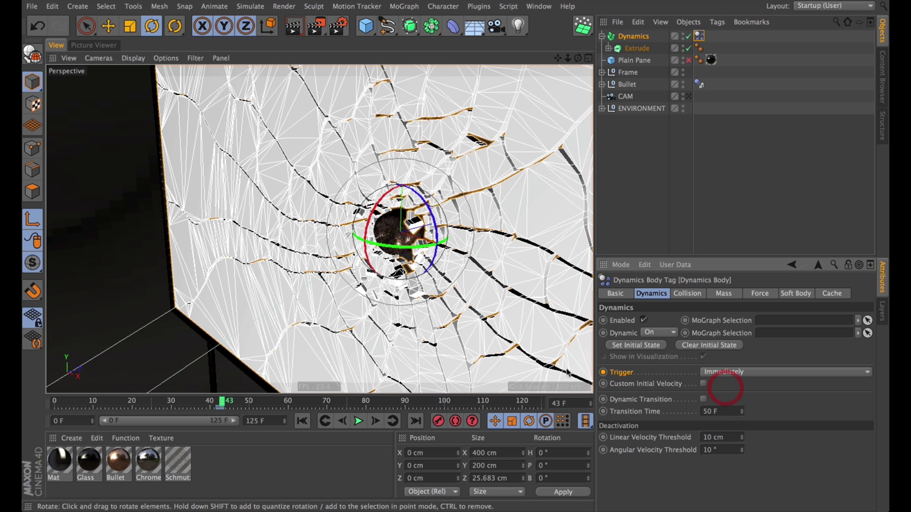
- Play the animation with the keyframed trigger and examine the shattering pane from different angles
left_click(358, 422)
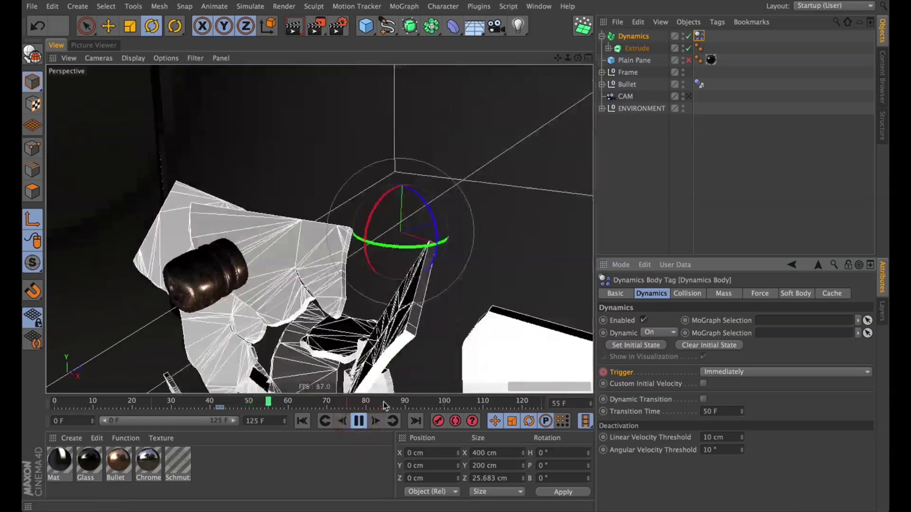
mouse_move(417, 259)
left_mouse_down("alt")
mouse_move(446, 257)
mouse_move(425, 274)
left_mouse_up("alt")
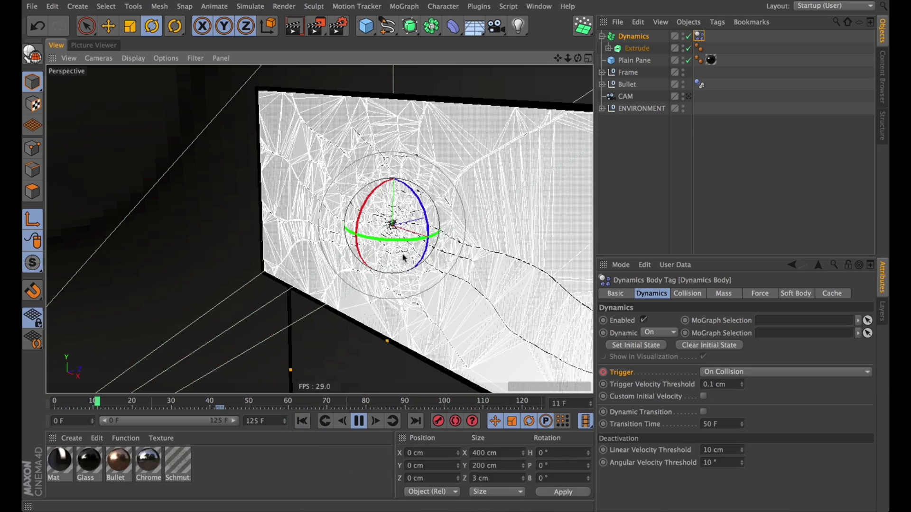
right_click_drag(453, 226, 471, 240, "alt")
left_click_drag(471, 240, 489, 273, "alt")
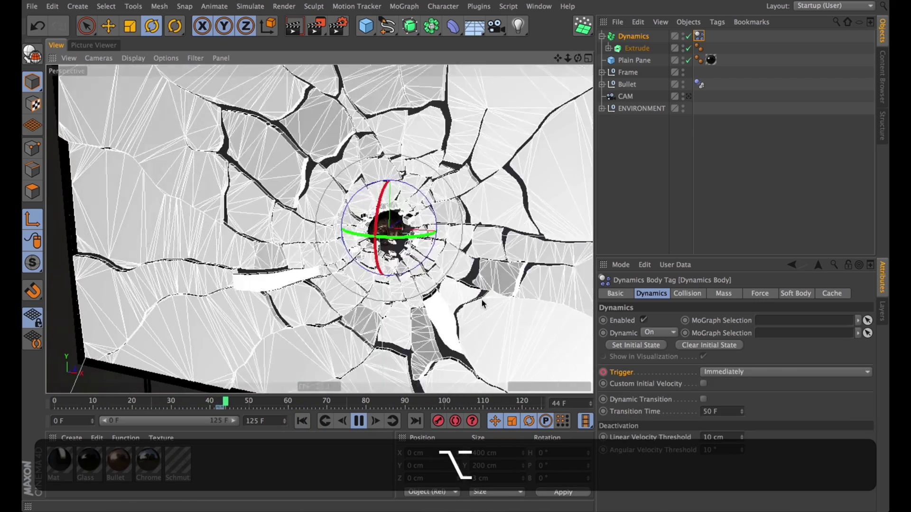
- Switch the viewport to a lines-only wireframe display and replay the shattering pane from the first frame
key("ctrl+y")
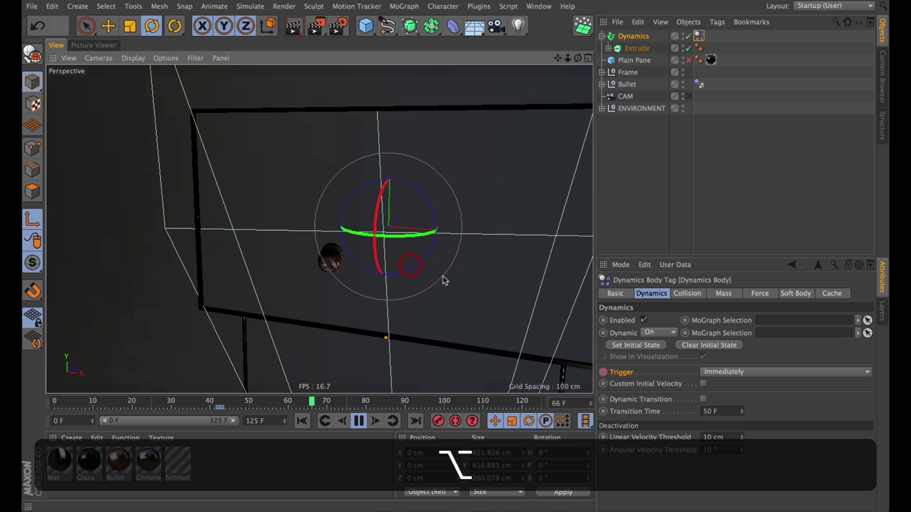
left_click_drag(470, 296, 377, 252, "alt")
right_click_drag(378, 245, 416, 238, "alt")
middle_click_drag(416, 238, 426, 305, "alt")
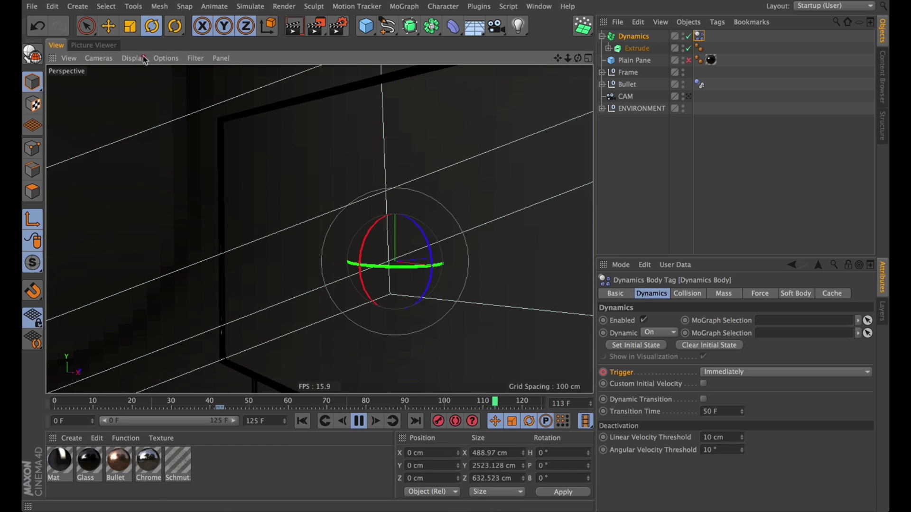
left_click(135, 58)
left_click(150, 152)
left_click(302, 421)
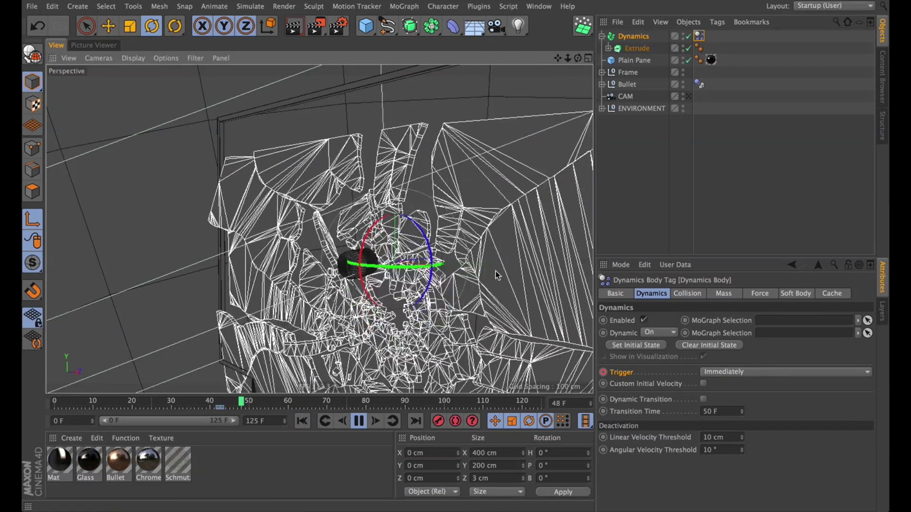
left_click(359, 421)
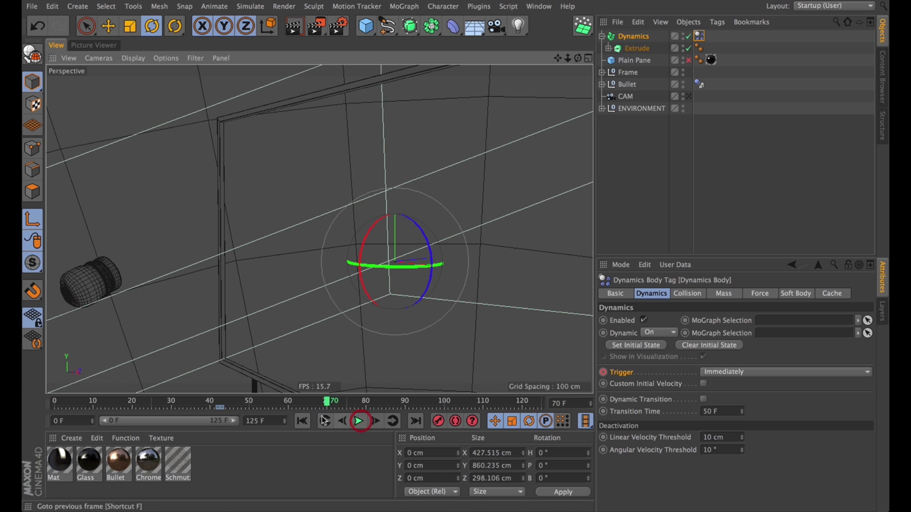
left_click(302, 421)
- Set the project's dynamics Time Scale to 10 % and play the simulation from the start
key("super")
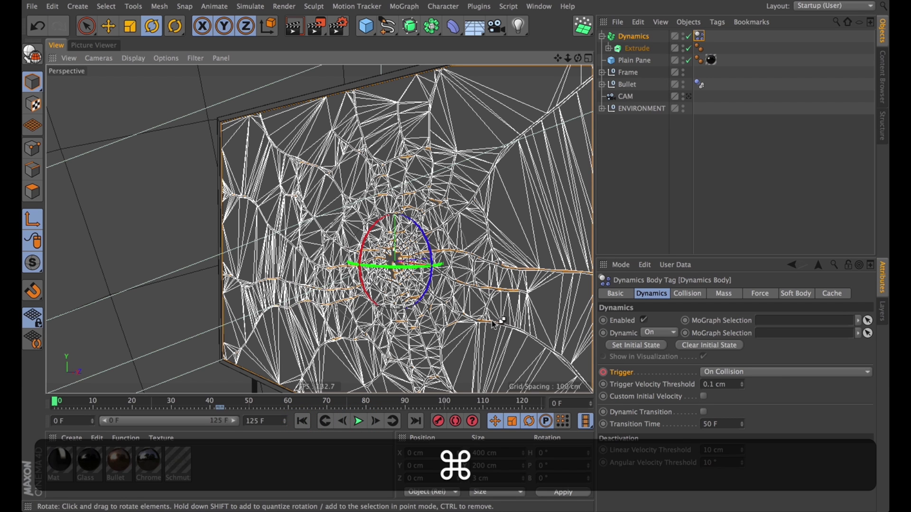
key("super+d")
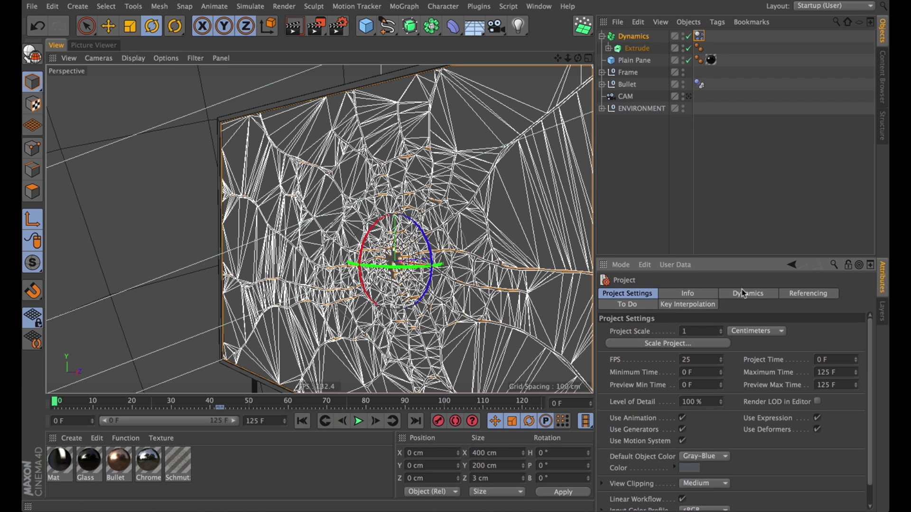
left_click(742, 296)
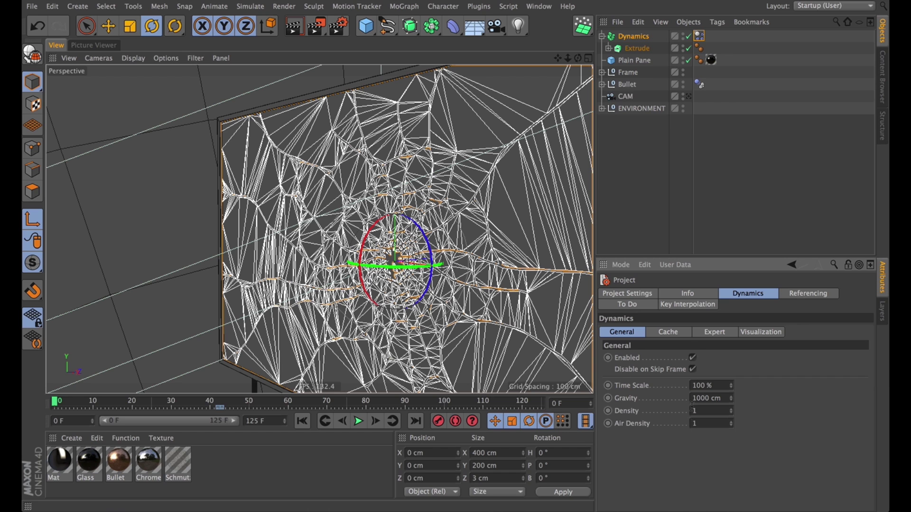
key("BackSpace")
key("Return")
left_click(303, 422)
left_click(358, 422)
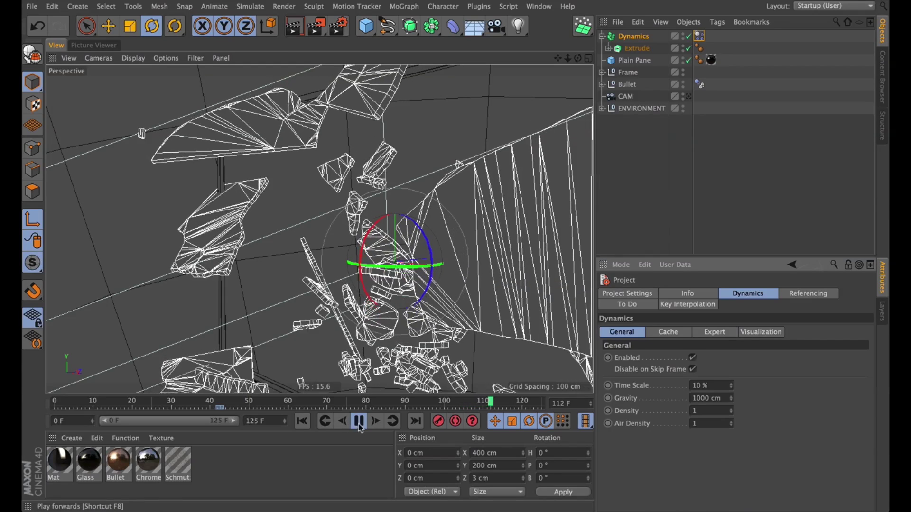
left_click(304, 422)
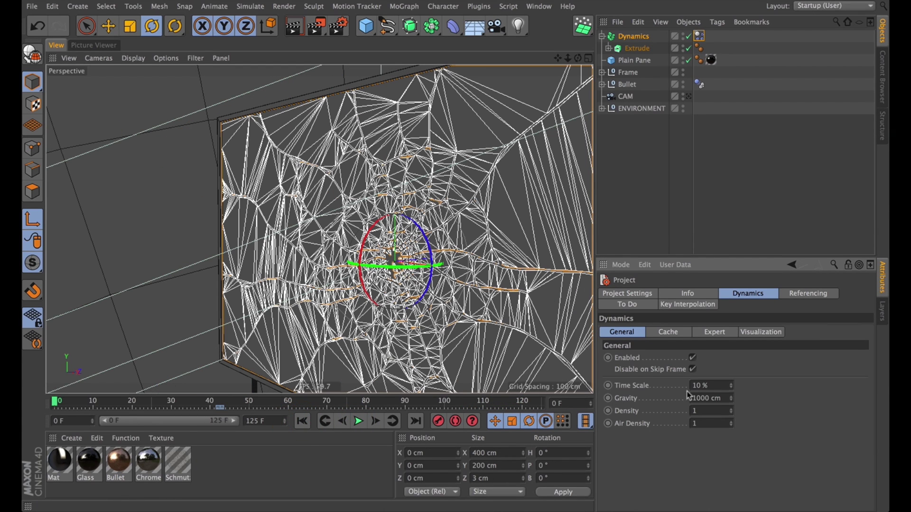
- Set the project's dynamics Gravity to 500 cm
type("5")
key("Right")
key("BackSpace")
key("Return")
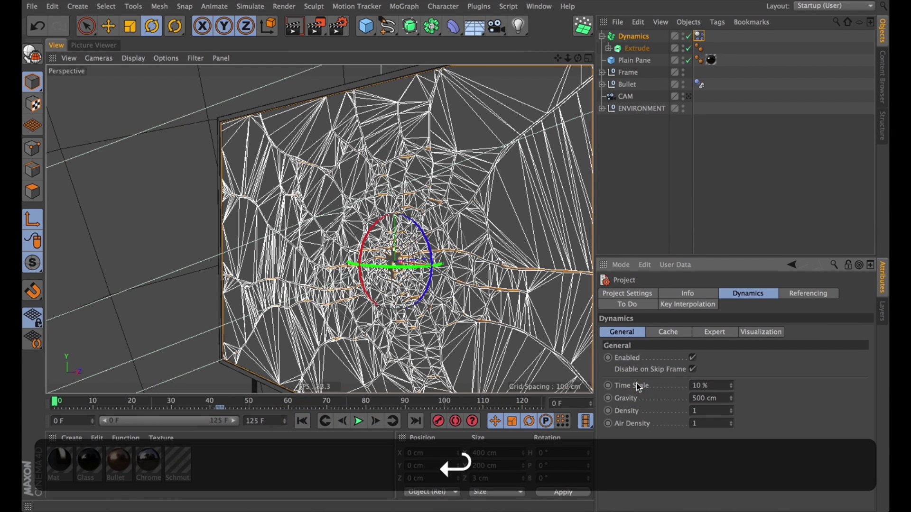
- Set the collision Size Increment of the Dynamics object's Dynamics Body tag to -0.5 cm
left_click(726, 40)
left_click(699, 35)
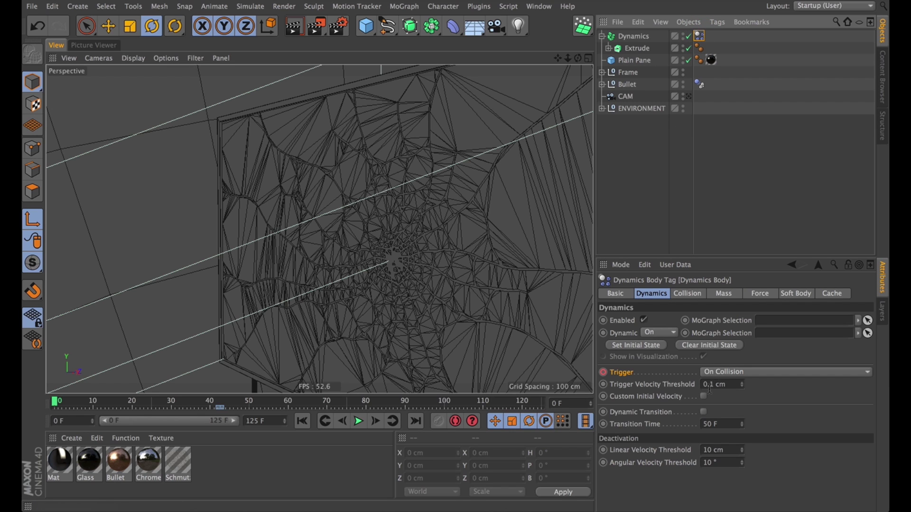
left_click(692, 295)
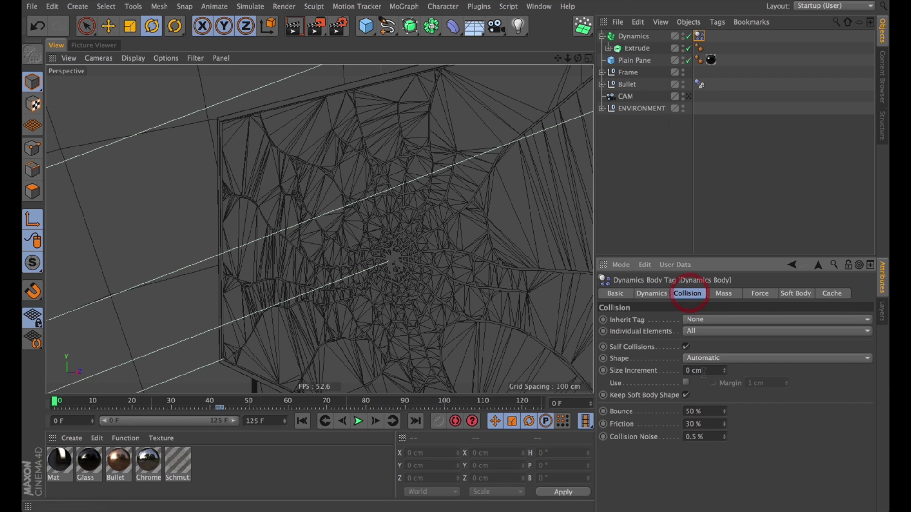
left_click(696, 370)
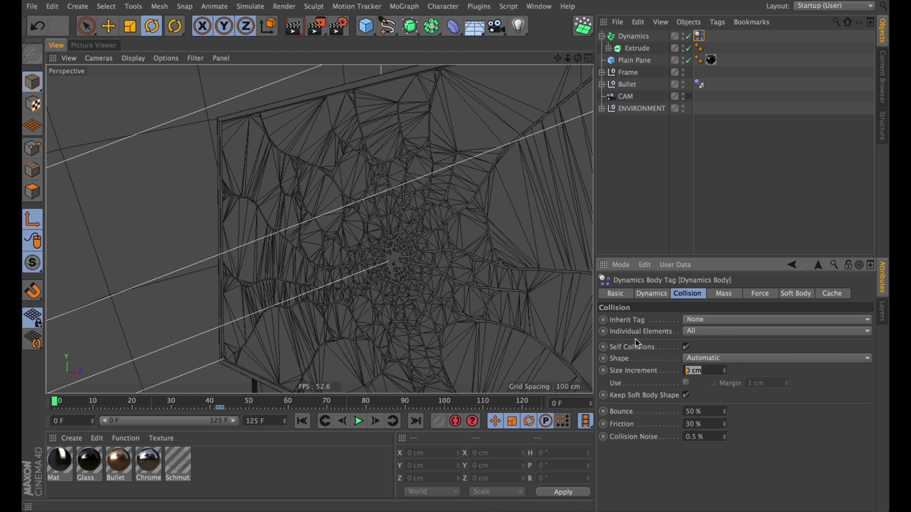
type("-0.5")
key("Return")
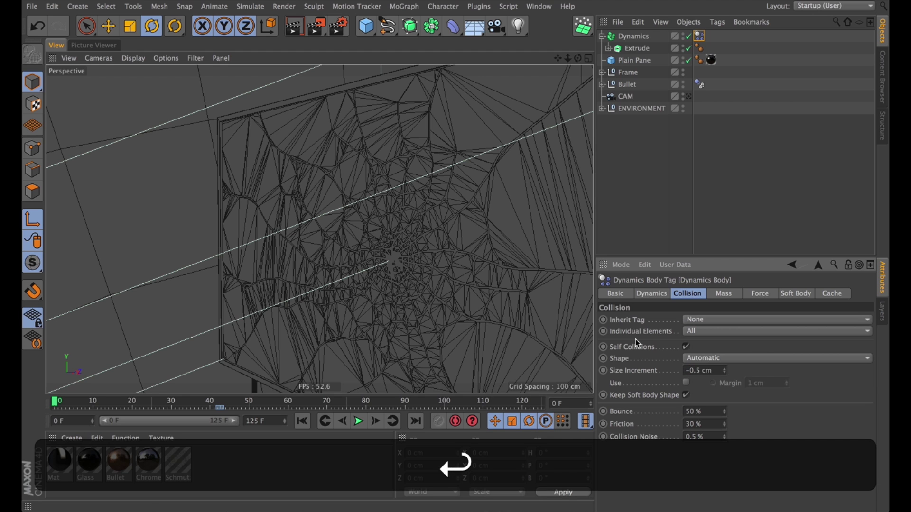
- Play the simulation with the reduced collision size, examine the separating shards from another angle, and return to frame 0
left_click(356, 421)
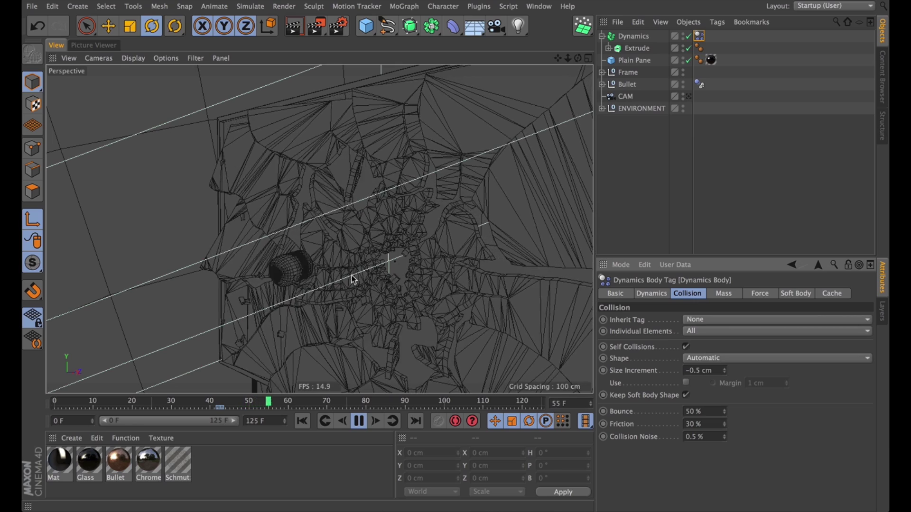
left_click(359, 420)
left_click_drag(408, 230, 479, 185, "alt")
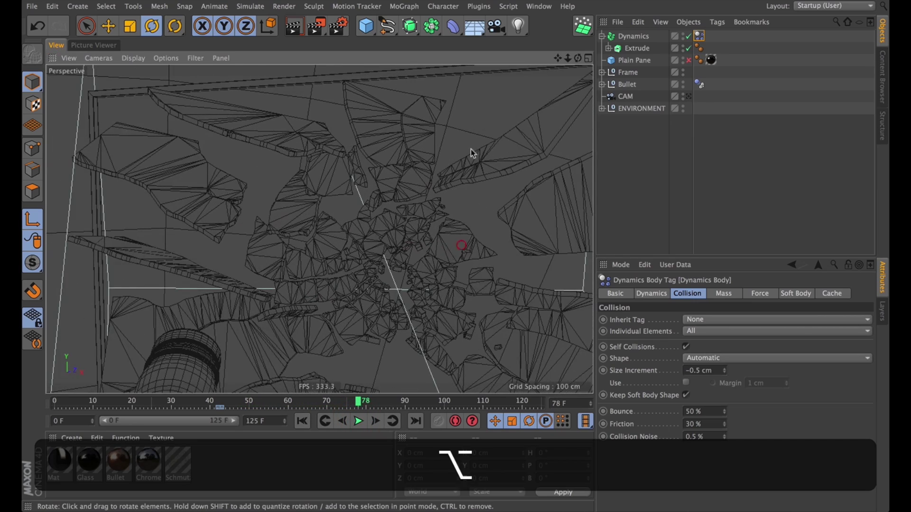
left_click(303, 421)
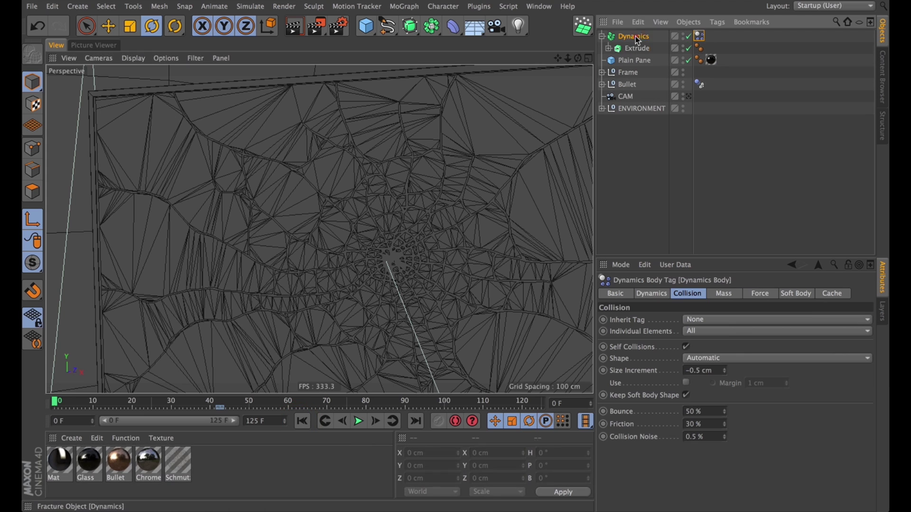
- Paint a MoGraph Selection over the large outer shards of the Dynamics fracture object with the 32-radius brush
left_click(635, 37)
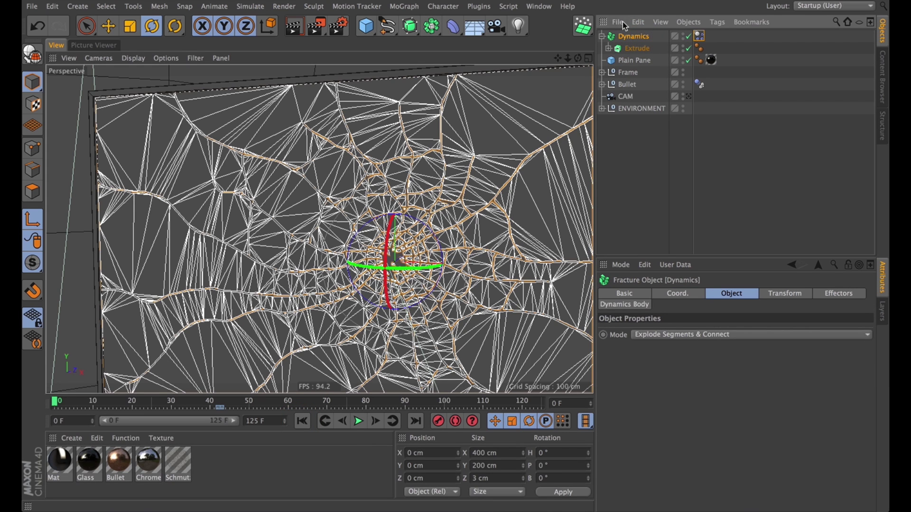
left_click(602, 36)
left_click(396, 7)
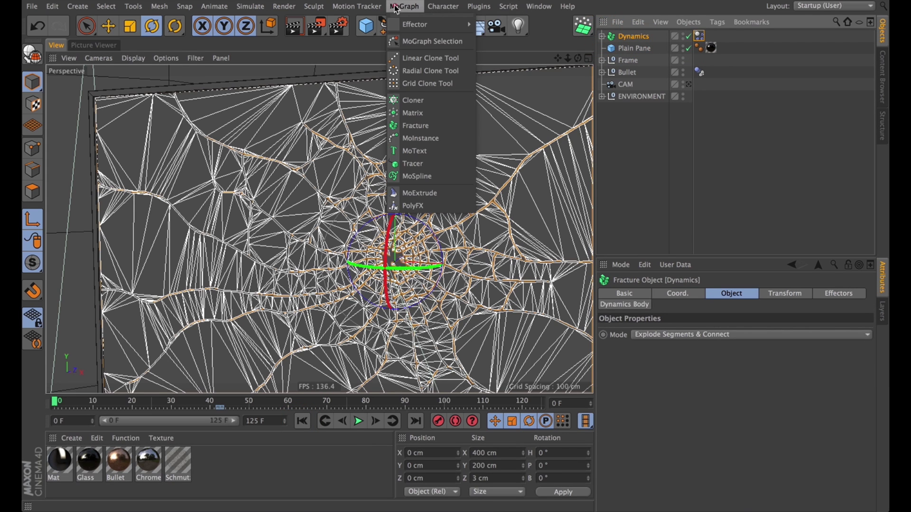
left_click(420, 43)
right_click_drag(453, 237, 361, 237, "alt")
left_click_drag(476, 226, 406, 331)
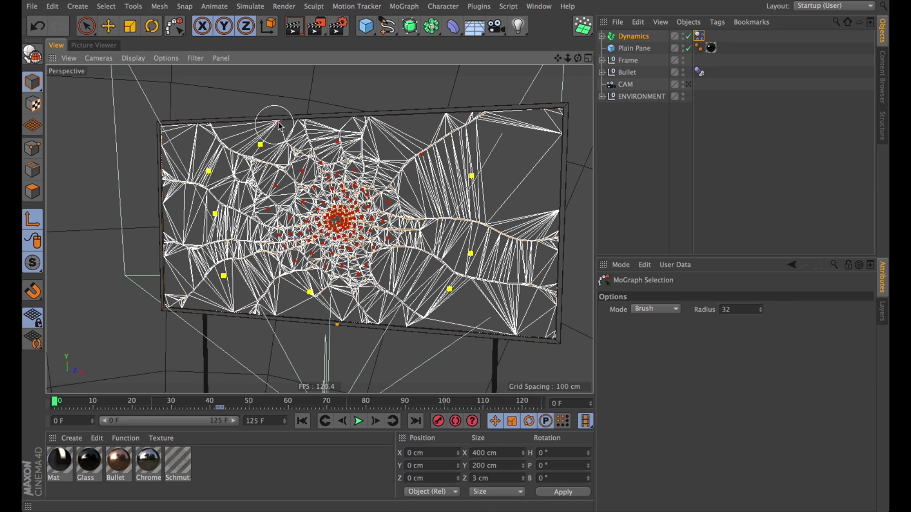
left_click_drag(421, 149, 524, 130)
mouse_move(394, 176)
right_mouse_down("alt")
mouse_move(459, 137)
mouse_move(394, 166)
right_mouse_up("alt")
left_click_drag(417, 238, 485, 242, "alt")
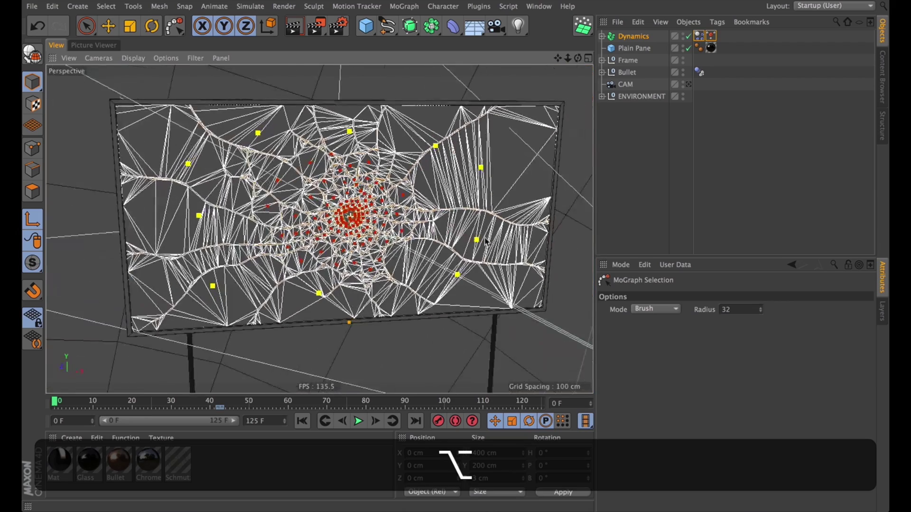
- Add a Plain effector to the Dynamics fracture object, limited to its MoGraph Selection
left_click(733, 36)
left_click(711, 36)
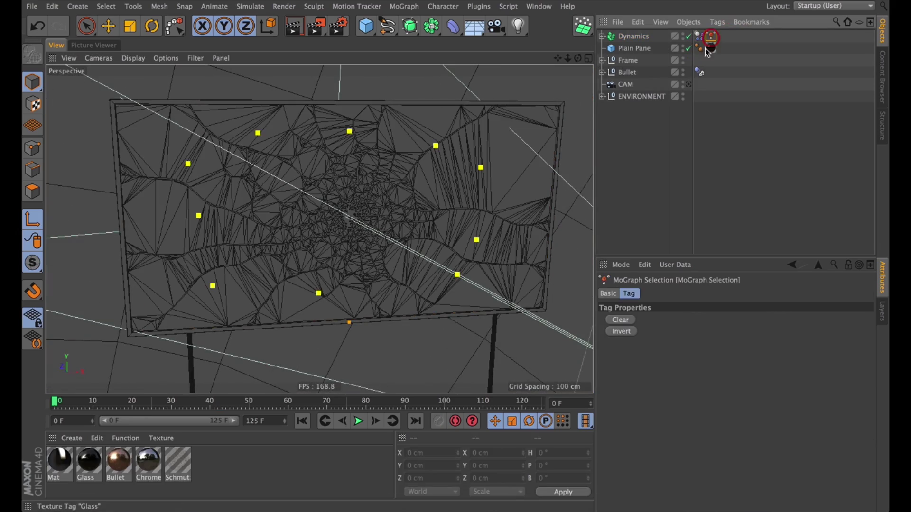
left_click(636, 37)
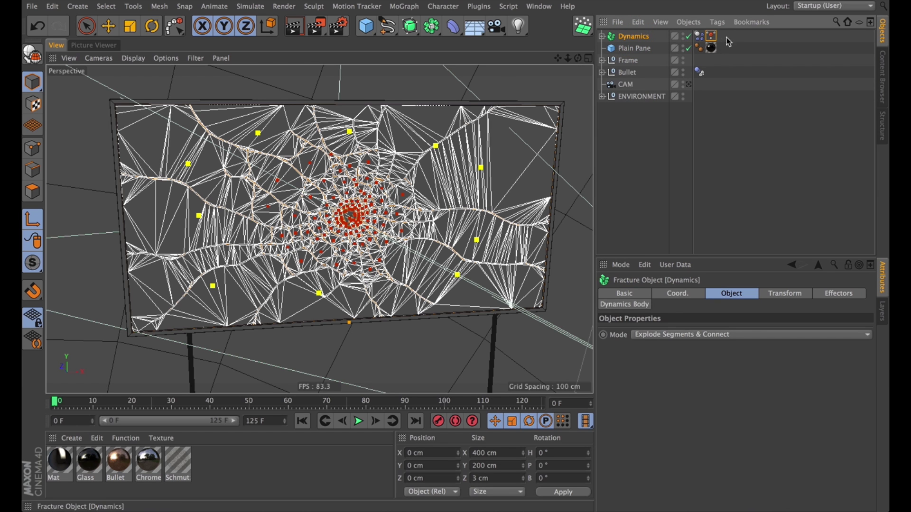
left_click(711, 37)
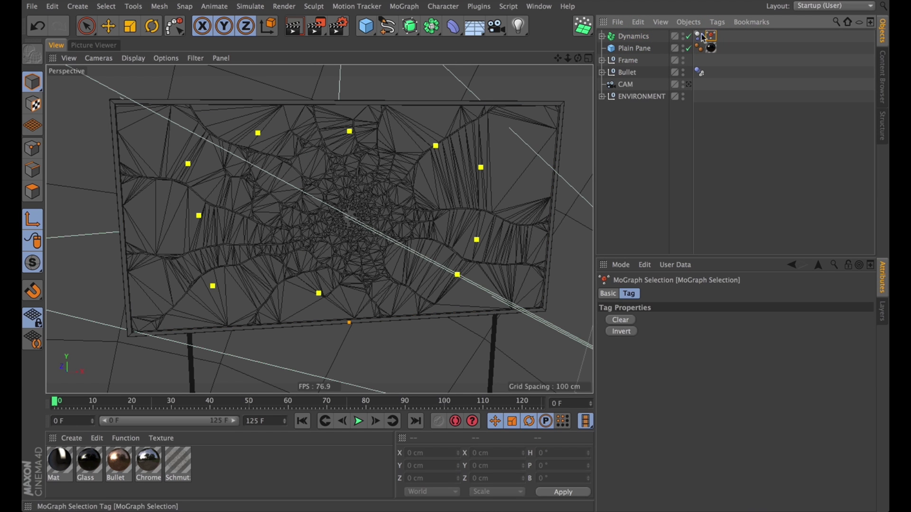
left_click(637, 36)
left_click(416, 9)
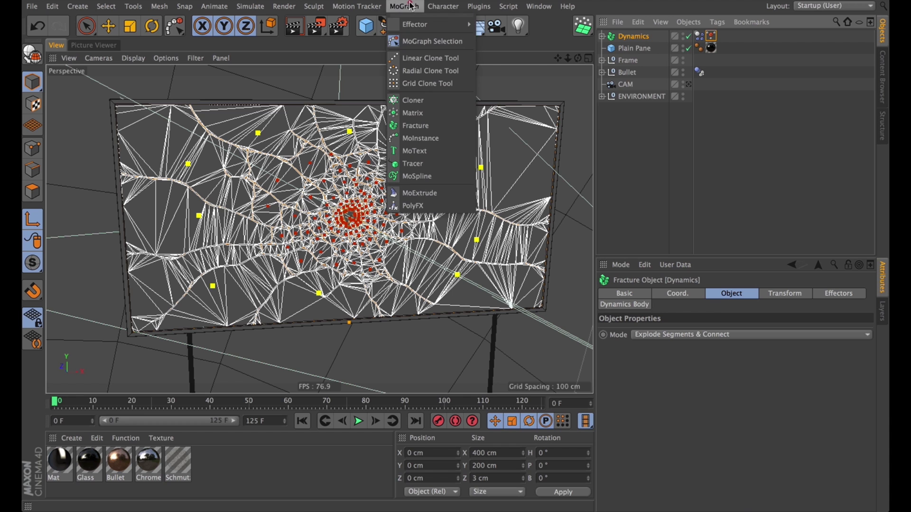
mouse_move(427, 23)
left_click(510, 42)
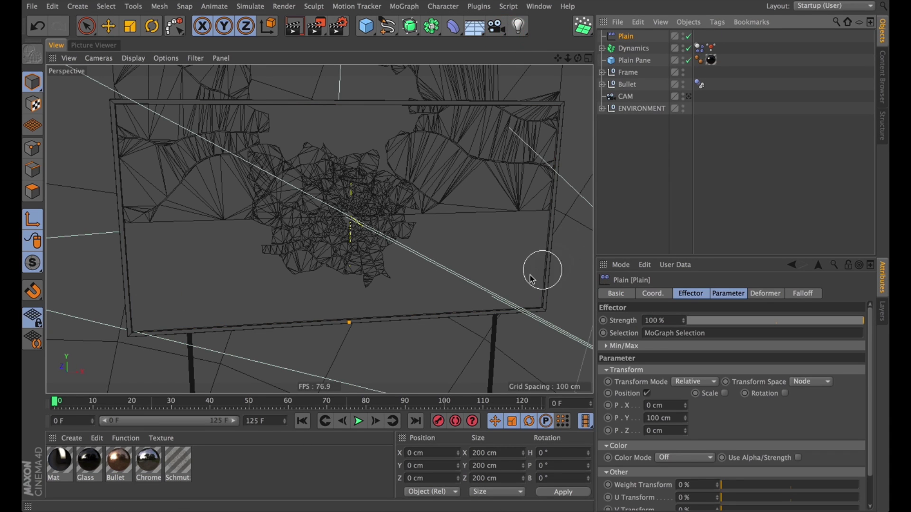
- Disable Position on the Plain effector and enable Scale with a uniform value of -1
left_click(647, 394)
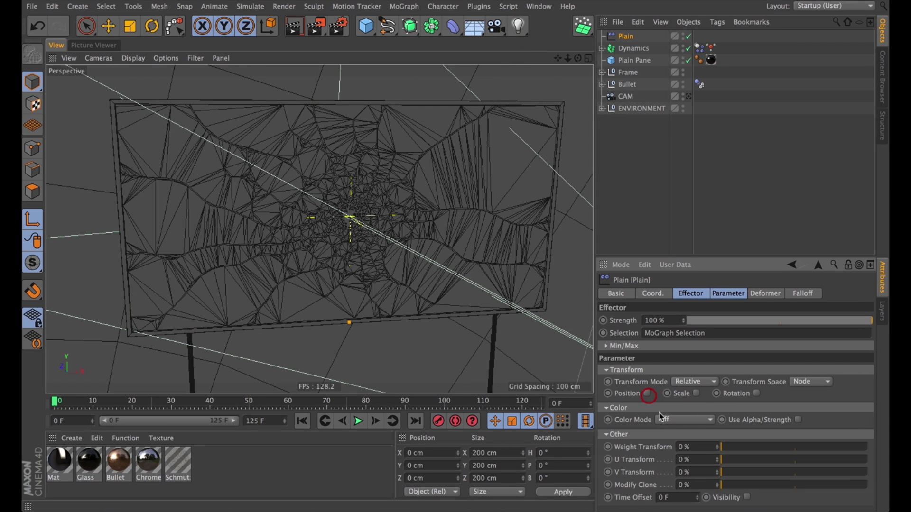
left_click(696, 393)
left_click(728, 443)
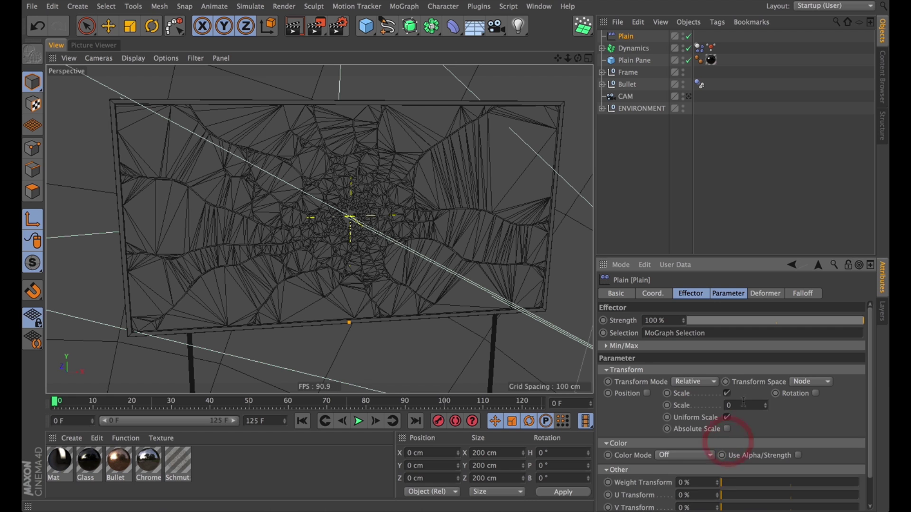
type("-1")
key("Return")
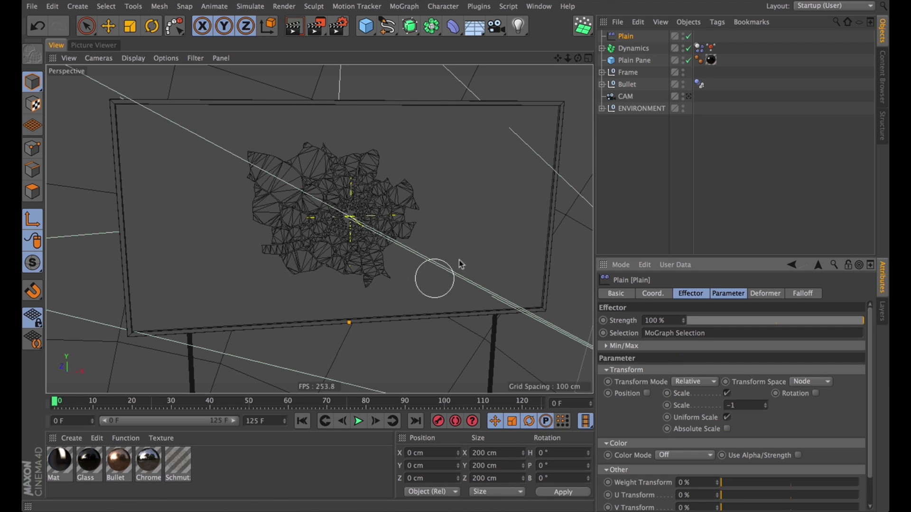
- Duplicate the Dynamics fracture object and rename the copy Static
left_click(631, 48)
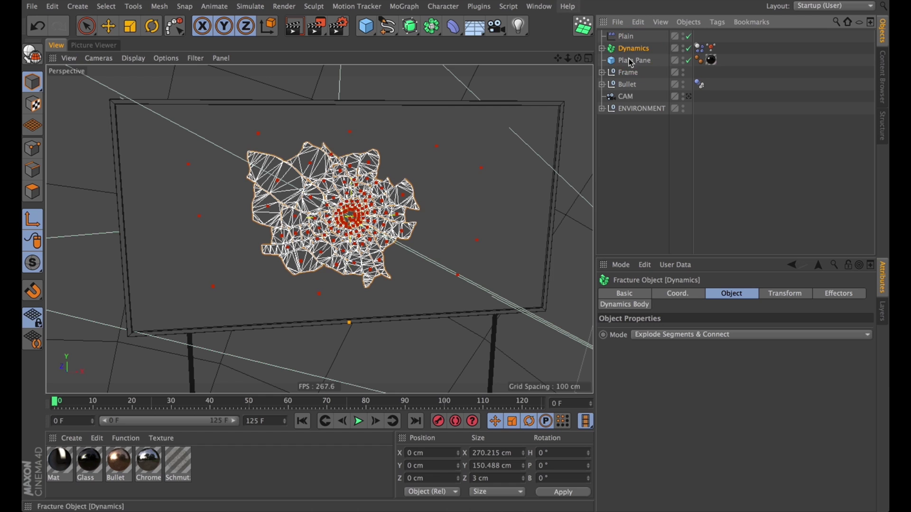
key("super")
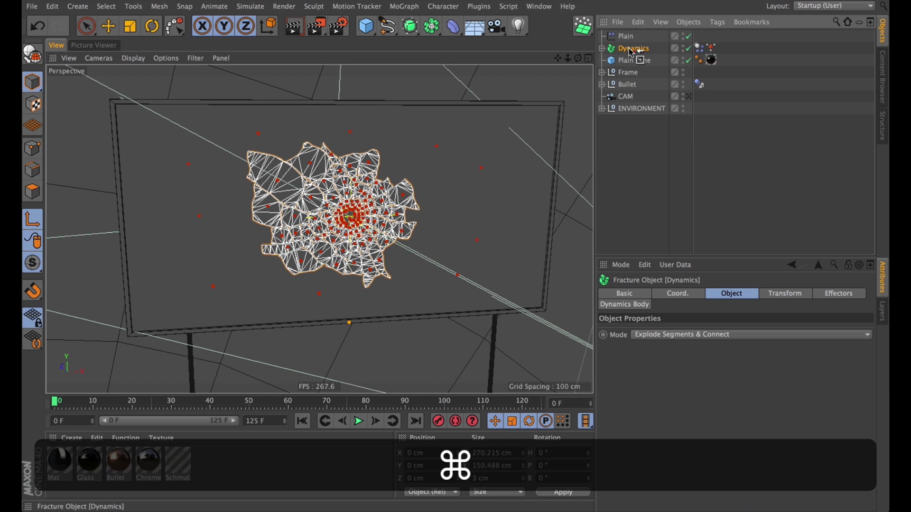
left_click_drag(629, 55, 630, 57, "super")
double_click(631, 60)
type("St")
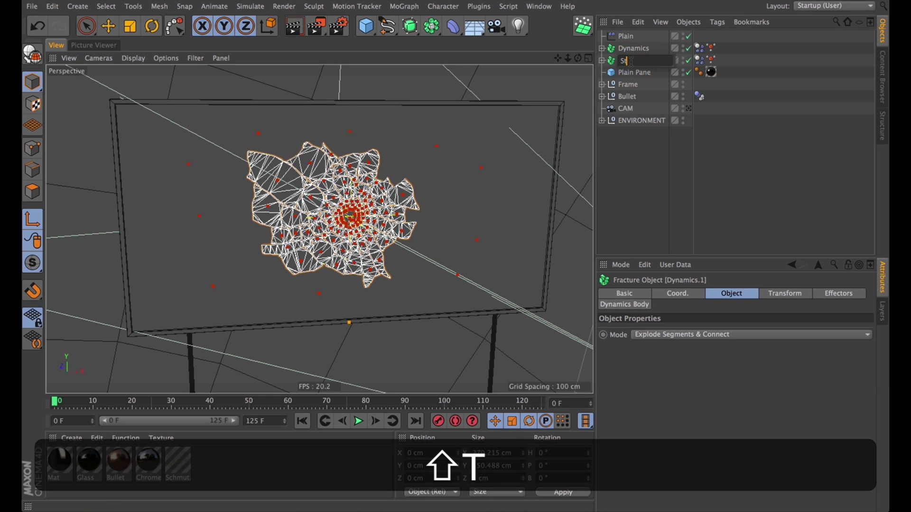
type("atic")
key("Return")
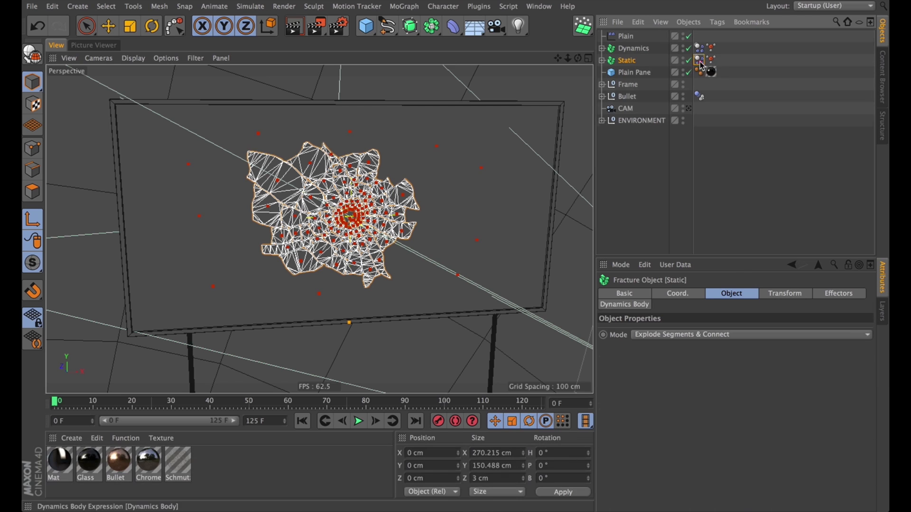
- Invert the MoGraph Selection of the Static fracture object
left_click(699, 61)
left_click(711, 60)
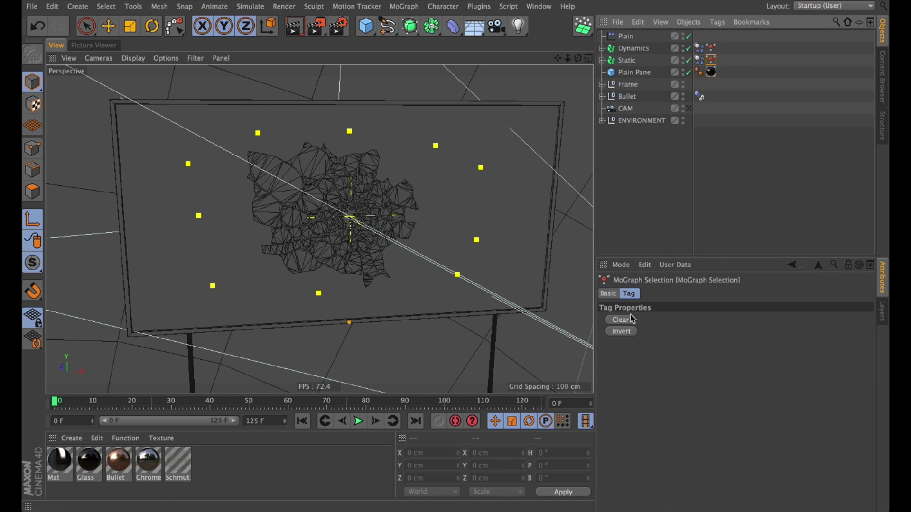
left_click(623, 332)
left_click(631, 61)
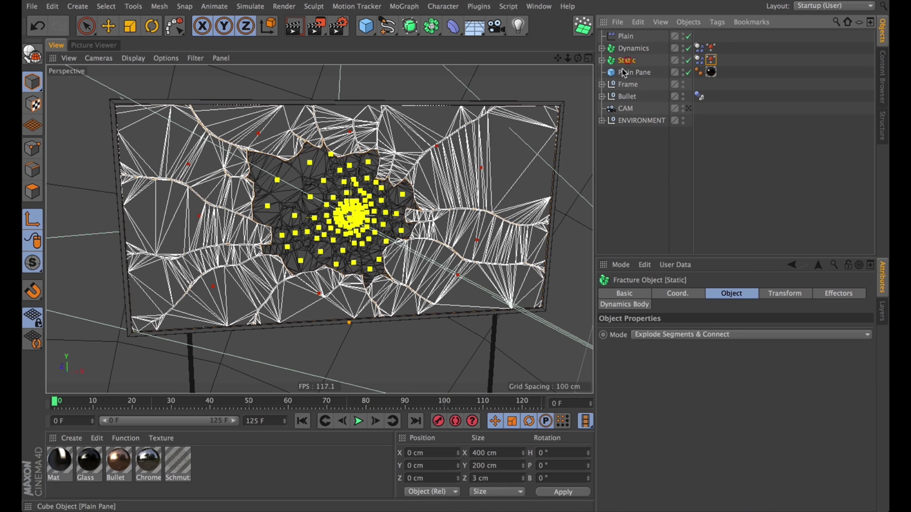
- Toggle the visibility of the Dynamics and Static fracture objects in turn to compare which shards each contains
left_click(684, 47)
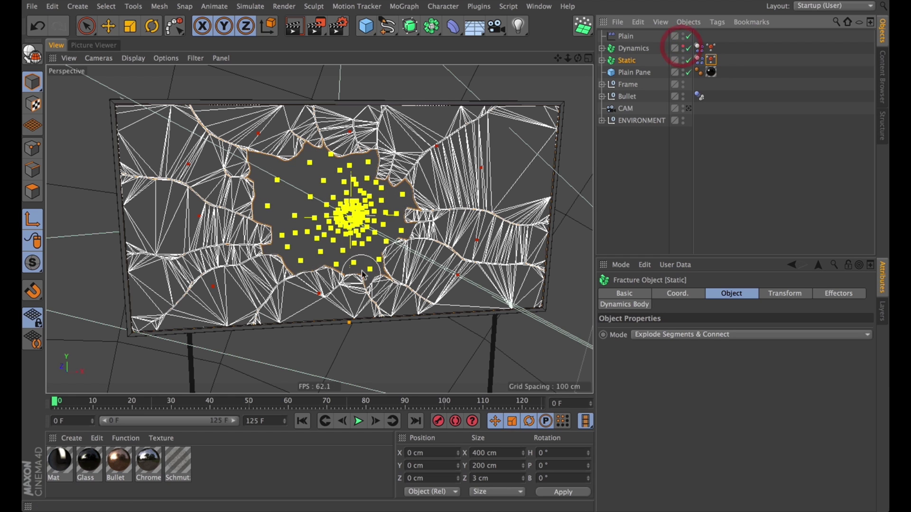
left_click(682, 57)
left_click(682, 46)
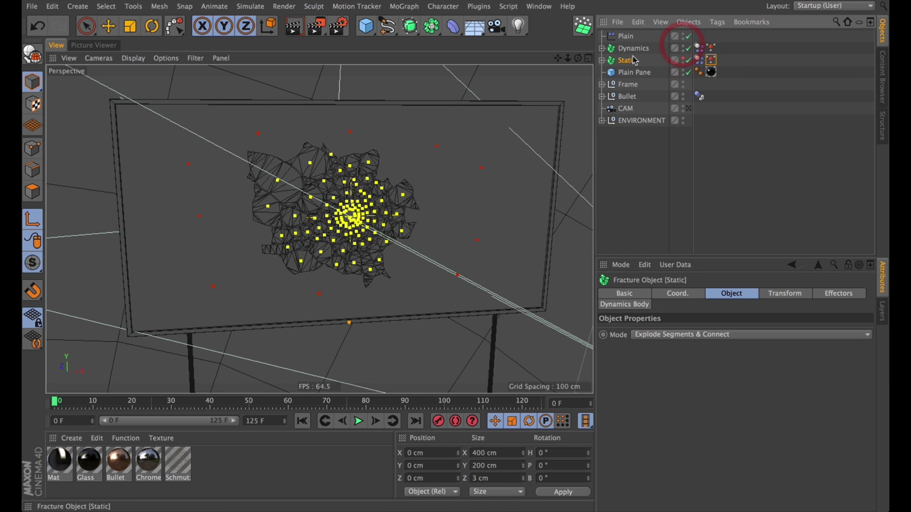
left_click(633, 51)
left_click(684, 60)
- Set Dynamic to Off in the Static fracture's Dynamics Body tag and remove the Trigger's keyframe animation
left_click(699, 59)
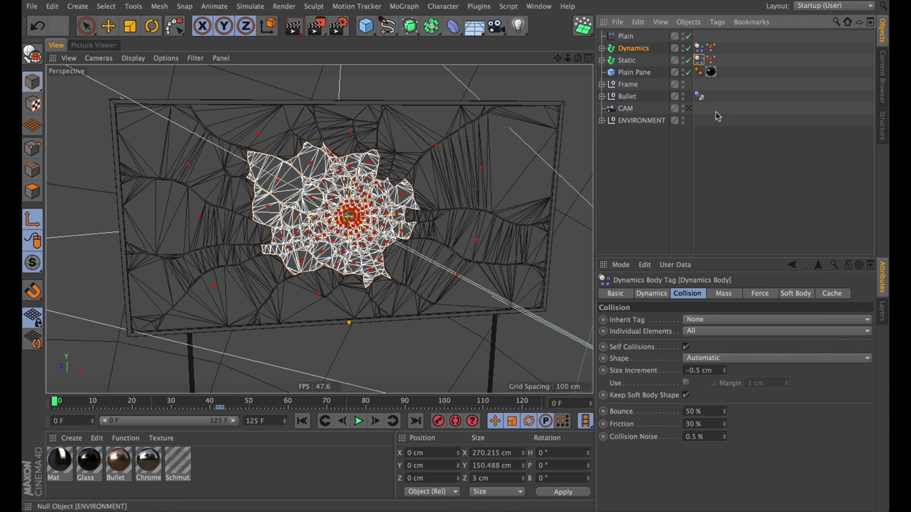
left_click(665, 294)
left_click(660, 334)
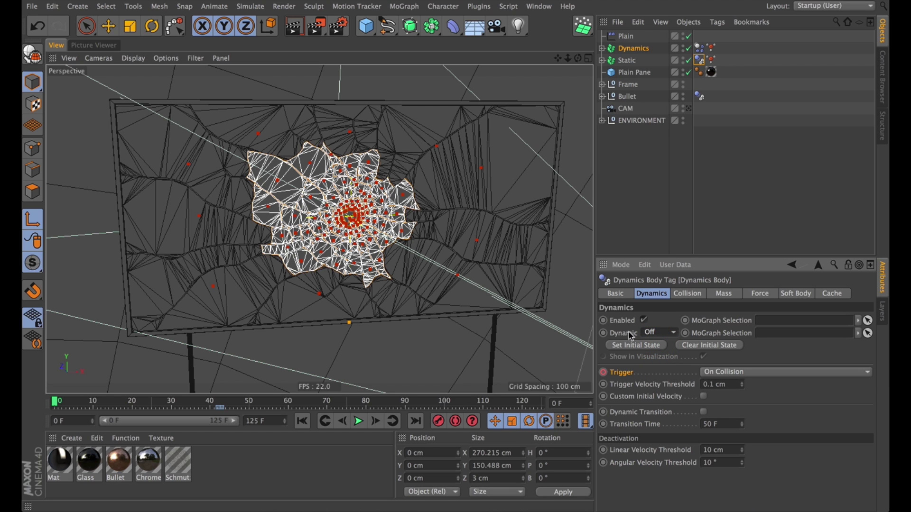
right_click(624, 378)
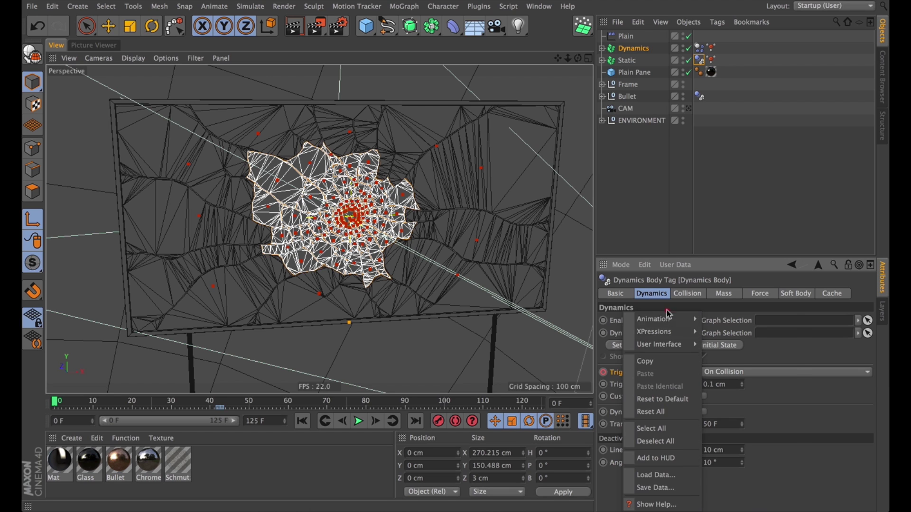
mouse_move(665, 320)
left_click(721, 412)
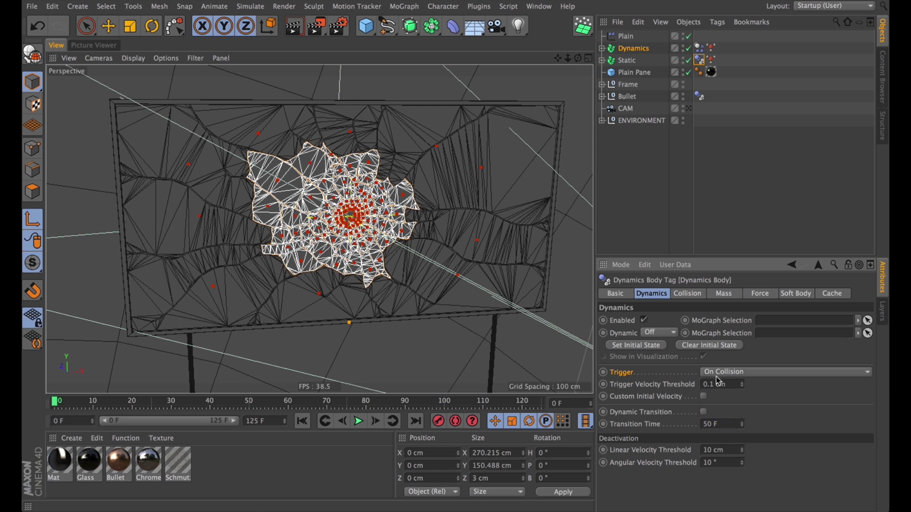
- Play the simulation while viewing the bullet impact up close from the side, and return to frame 0
left_click(360, 422)
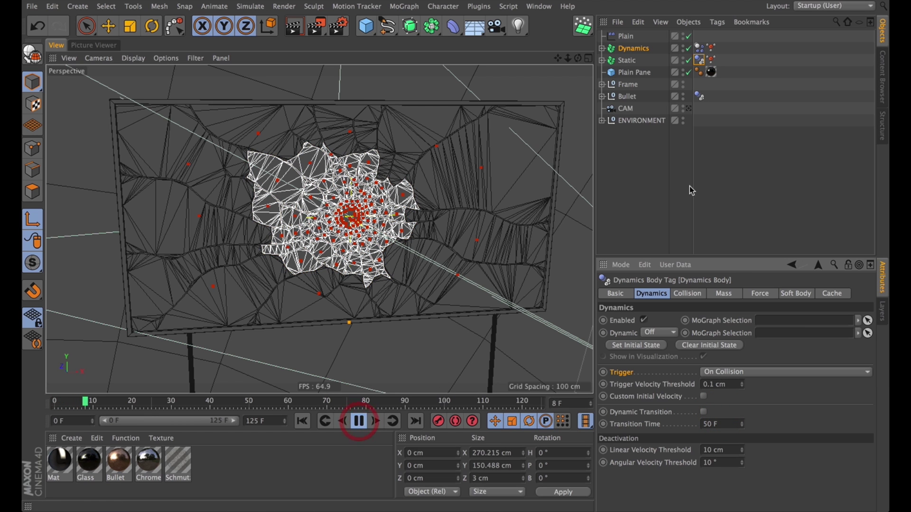
left_click(663, 164)
left_click_drag(463, 243, 346, 235, "alt")
right_click_drag(346, 236, 394, 200, "alt")
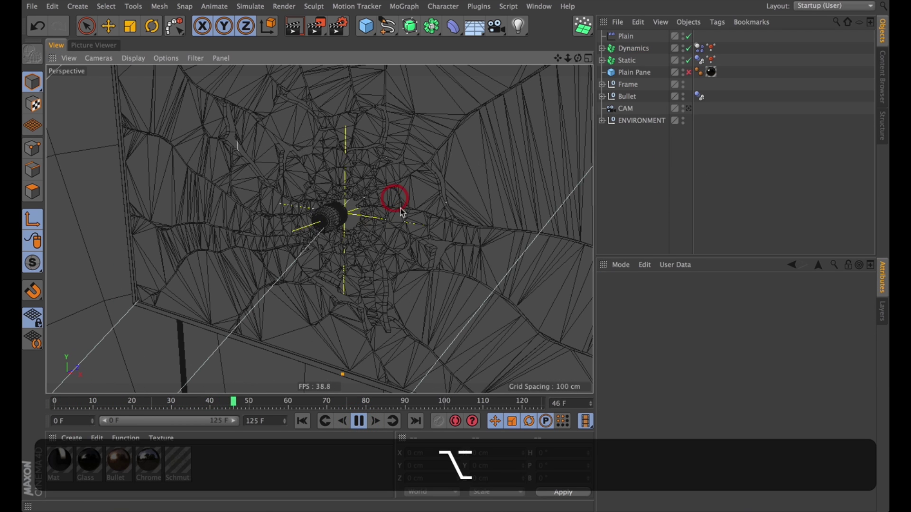
mouse_move(419, 252)
left_mouse_down("alt")
mouse_move(378, 220)
mouse_move(413, 236)
left_mouse_up("alt")
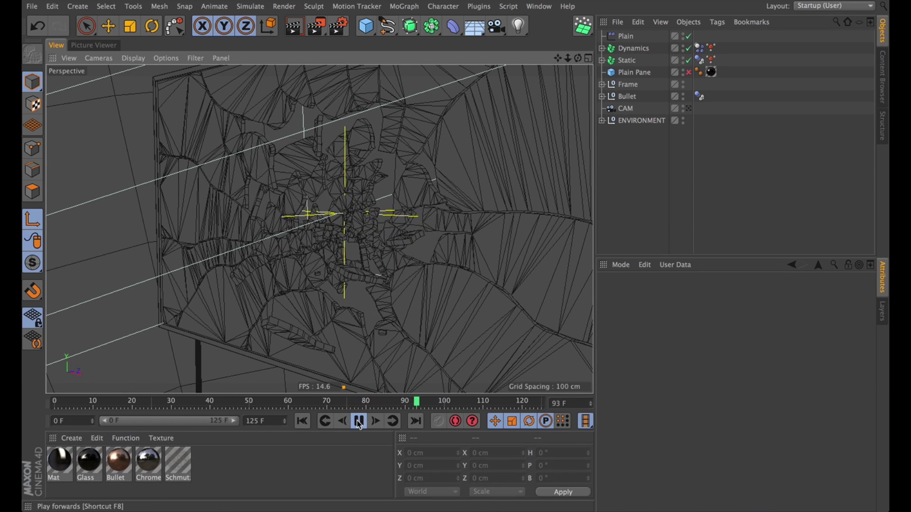
left_click(359, 421)
left_click(302, 421)
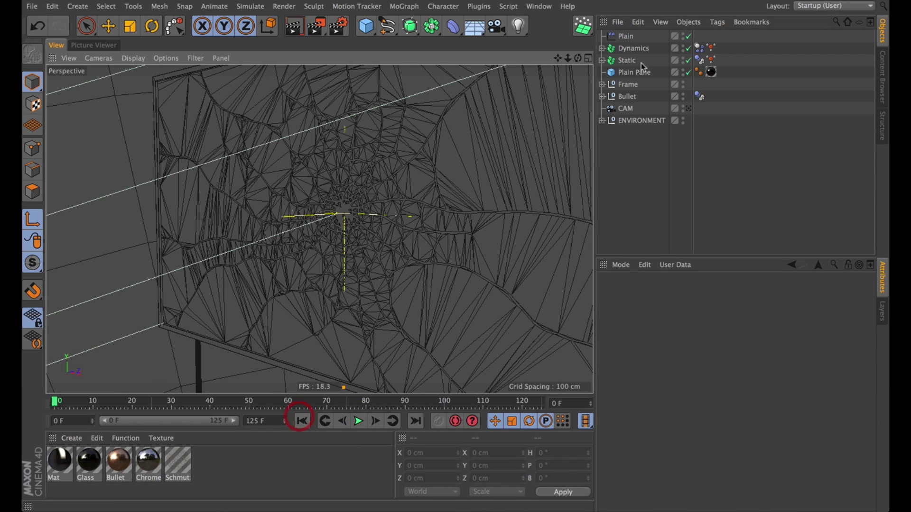
- Set the collision Size Increment of the Static fracture's Dynamics Body tag to -1 cm and test the simulation
left_click(698, 60)
left_click(689, 294)
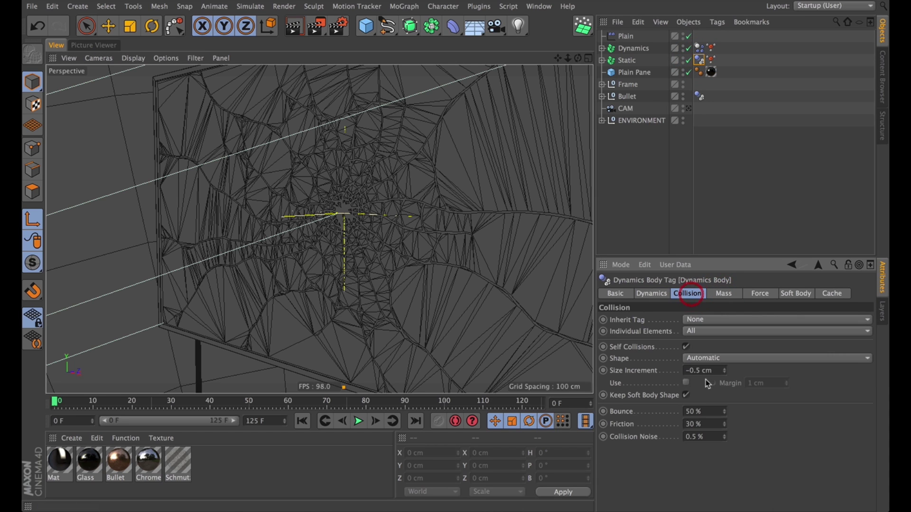
left_click_drag(695, 370, 744, 379)
key("BackSpace")
key("BackSpace")
key("BackSpace")
type("1")
key("Return")
left_click(359, 421)
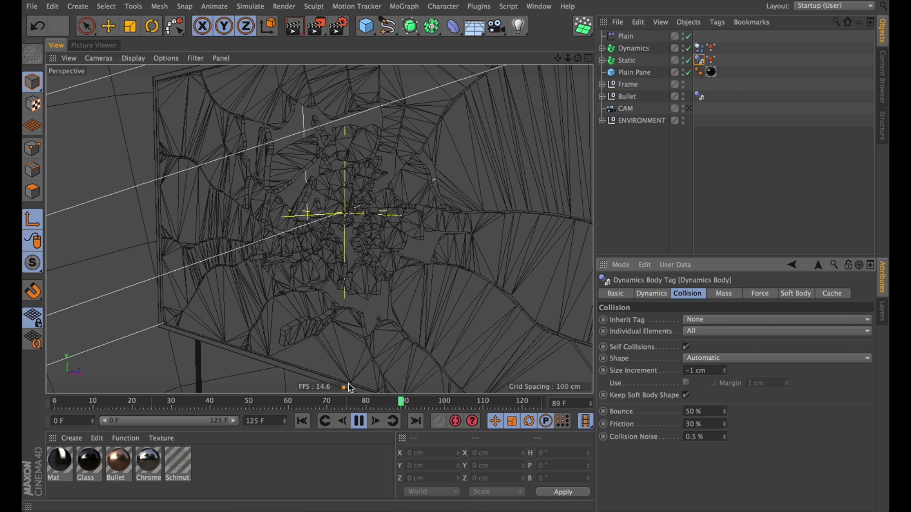
left_click(359, 421)
- Set the Static fracture's collision Shape to Static Mesh and rerun the simulation from frame 0
left_click(710, 360)
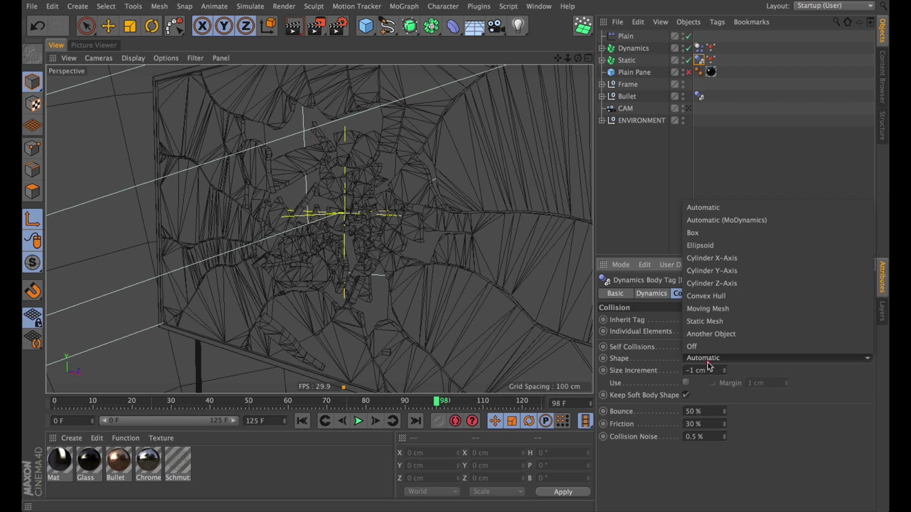
left_click(735, 323)
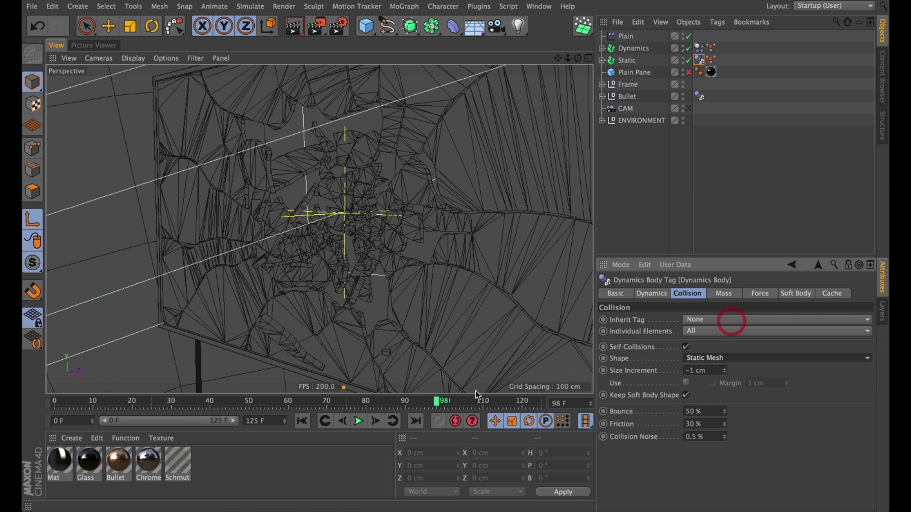
left_click(304, 421)
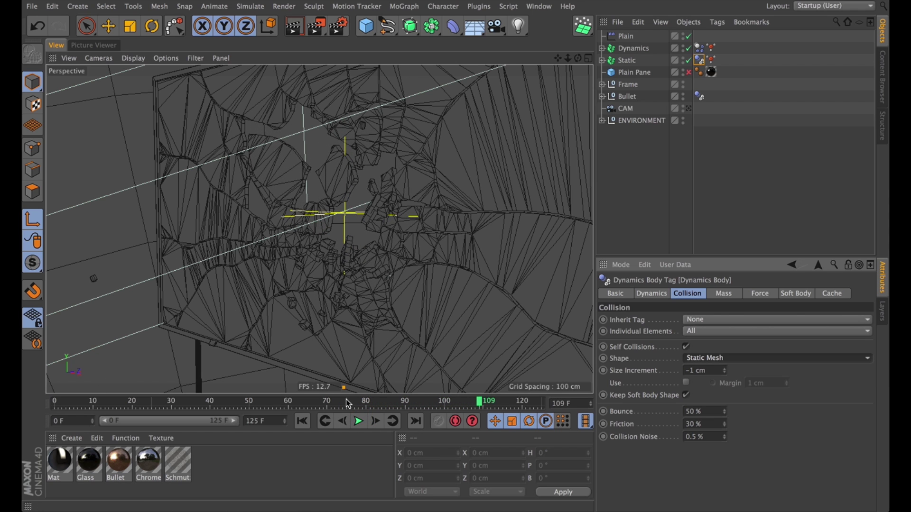
left_click(302, 421)
- Add a Null object and rename it Glass
left_click(665, 164)
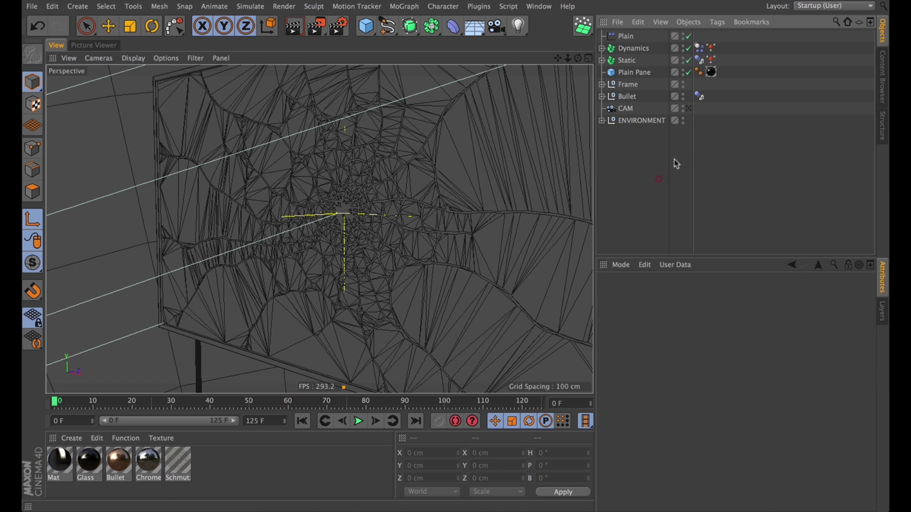
left_click_drag(372, 27, 401, 41)
double_click(626, 36)
type("Glass")
key("Return")
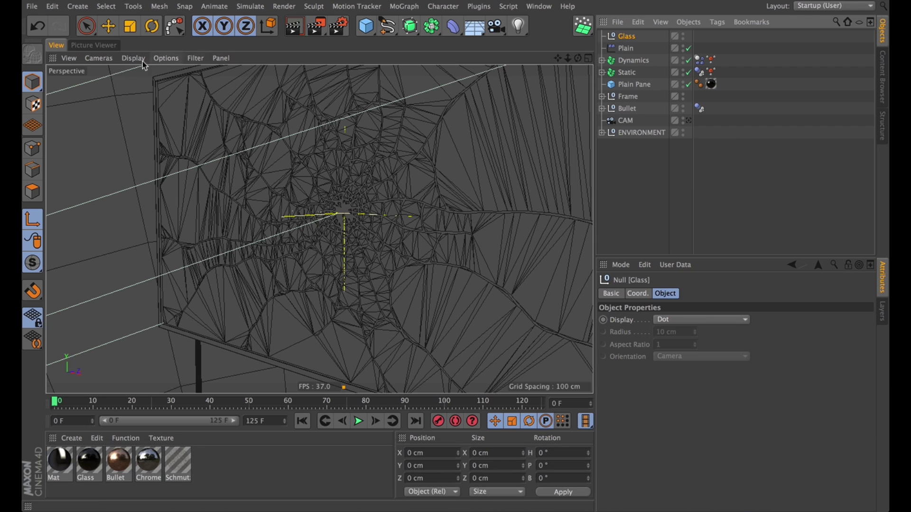
- Switch the viewport display from wireframe to shading with lines
left_click(133, 58)
left_click(154, 80)
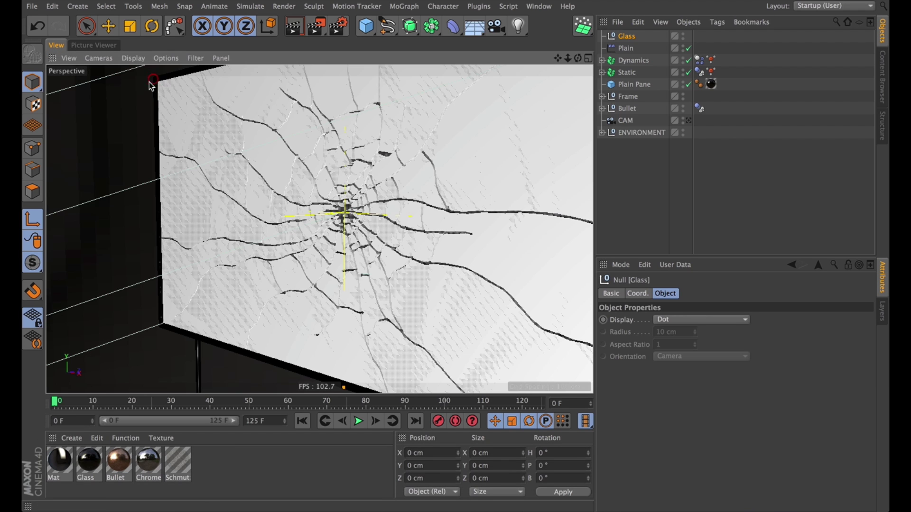
left_click(133, 58)
left_click(148, 91)
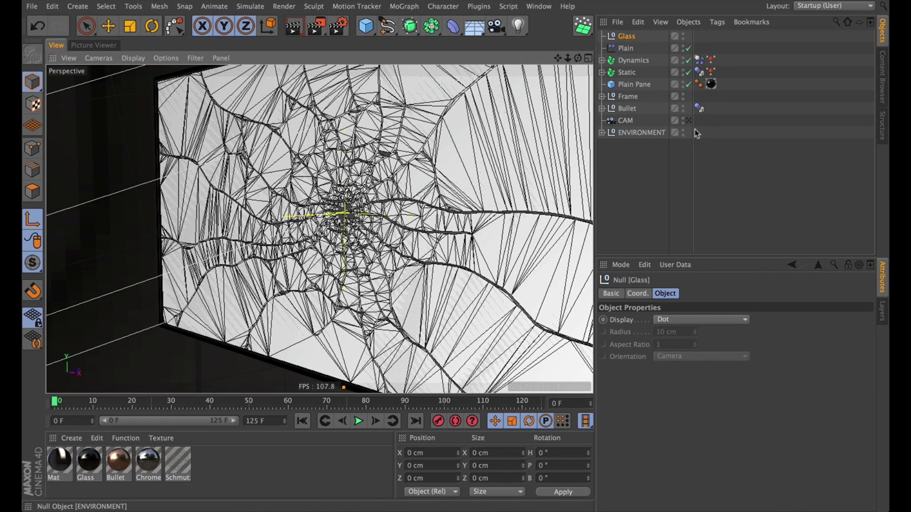
- Nest Plain, Dynamics and Static under the Glass null and apply the Glass material to the null
left_click(773, 86)
left_click_drag(627, 72, 628, 36)
left_click(627, 37)
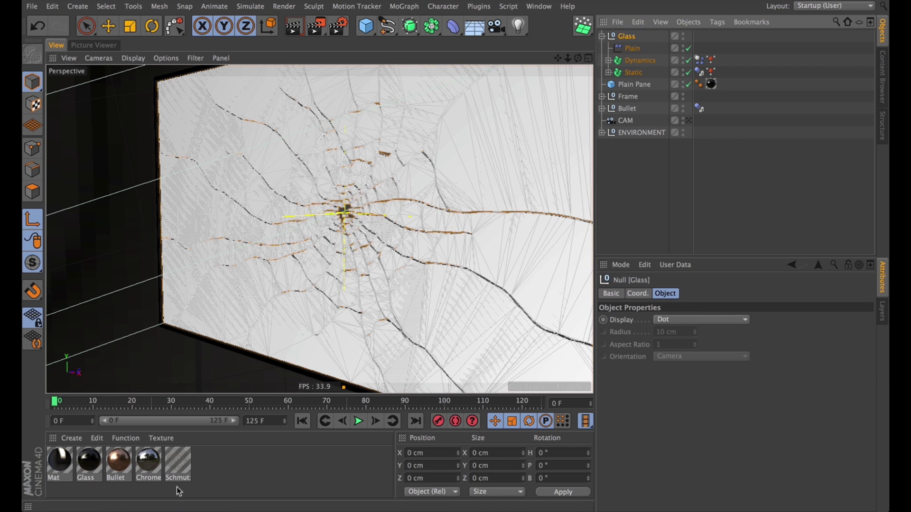
left_click_drag(104, 482, 627, 36)
left_click(764, 58)
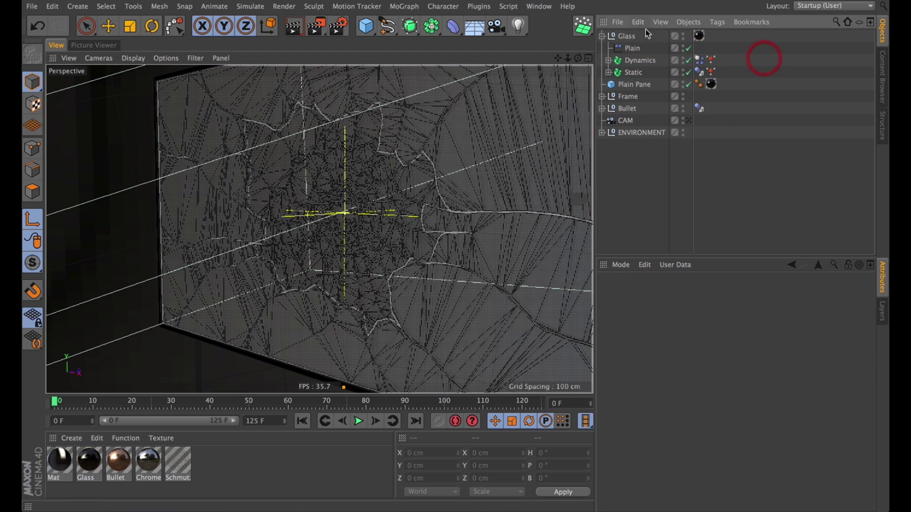
- Play the simulation to frame 56 and render the view to check the shattering glass
left_click(359, 421)
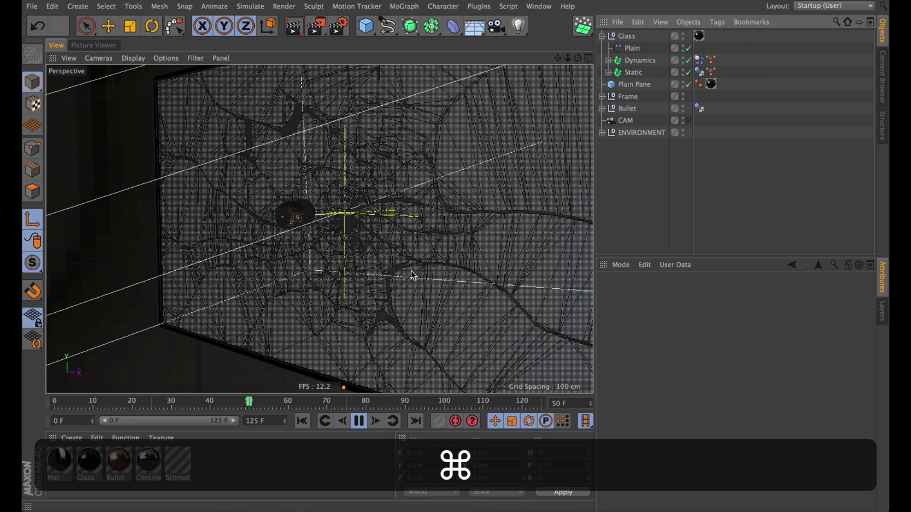
key("super+r")
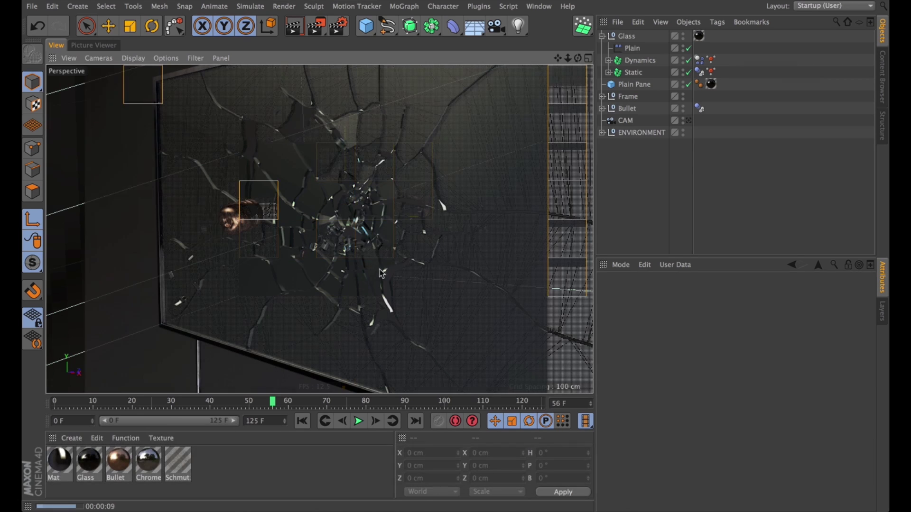
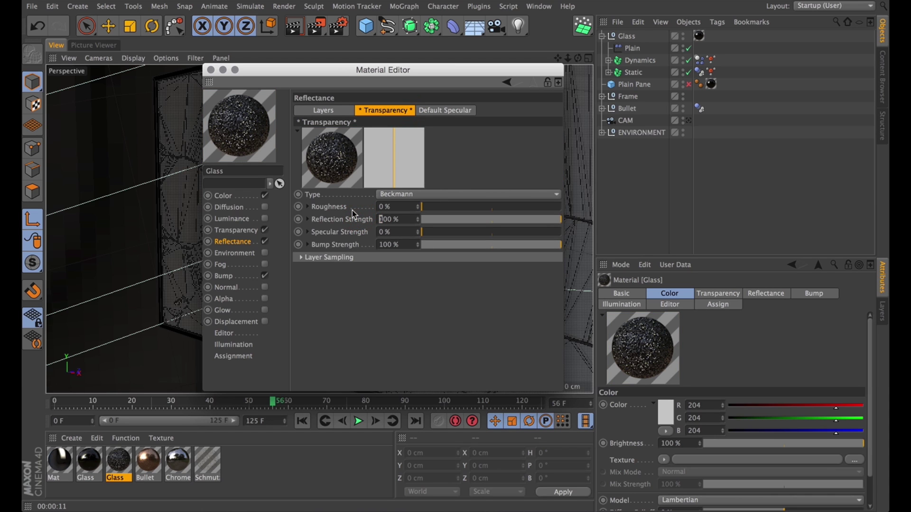
- Confirm the Reflection Strength in the duplicate Glass material's Transparency layer and close the Material Editor
key("Return")
left_click(211, 69)
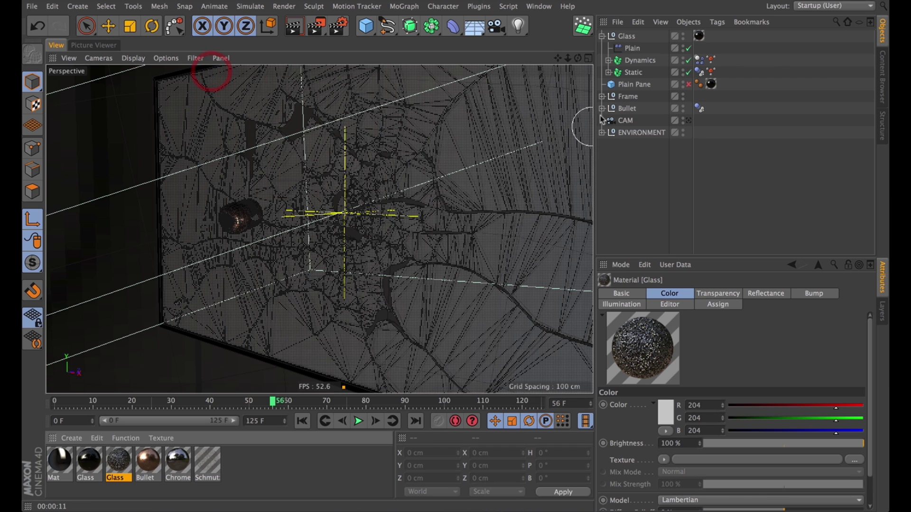
- Move the Glass texture tag from the null to the Dynamics fracture object and restrict it to selection C1
left_click(638, 60)
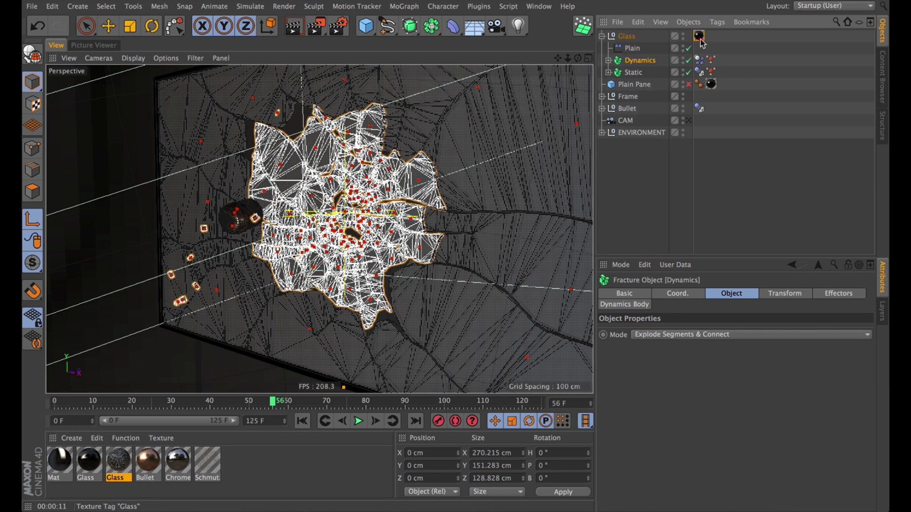
left_click_drag(727, 68, 725, 60)
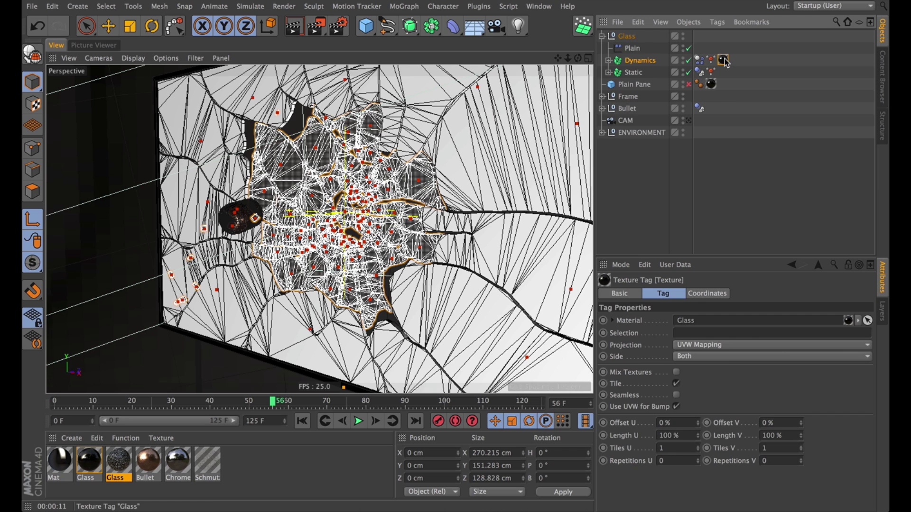
left_click(642, 59)
left_click(733, 69)
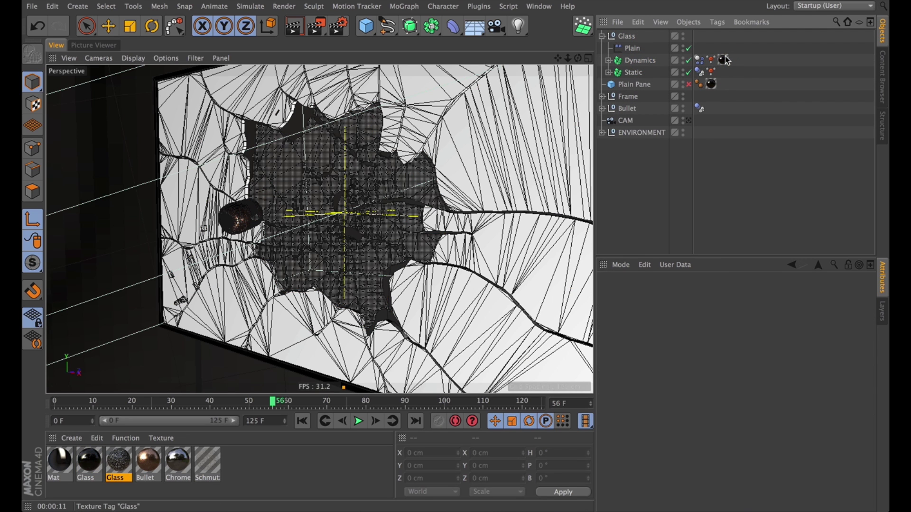
left_click(725, 60)
left_click(678, 333)
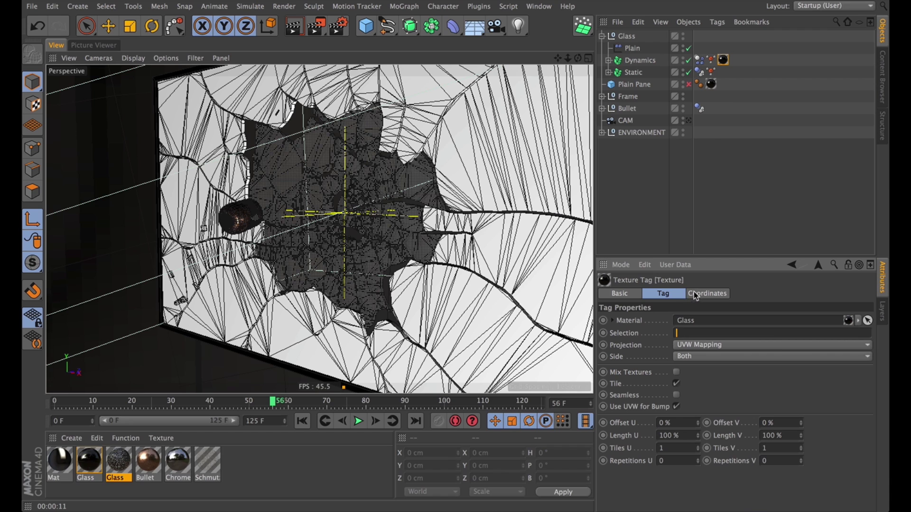
key("shift")
type("C1")
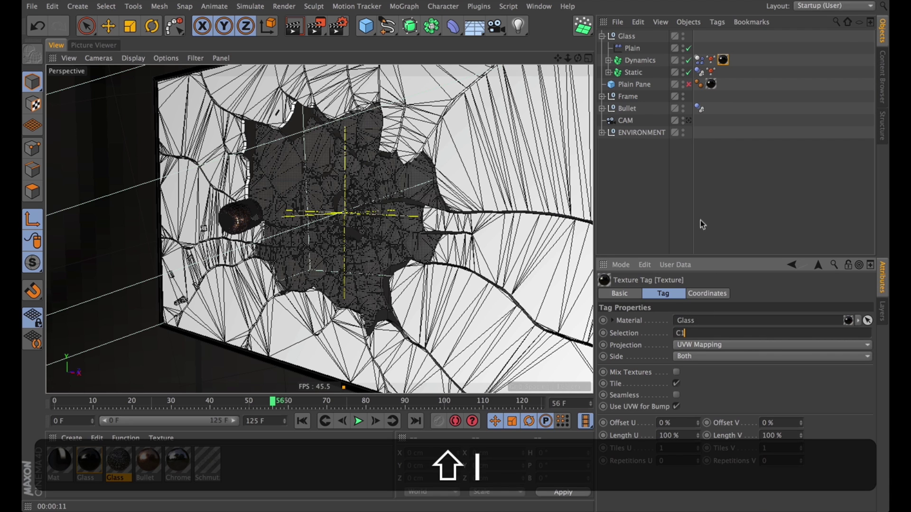
left_click(751, 94)
- Duplicate the Dynamics object's Glass texture tag and set the copy's Selection to C2
left_click(723, 60)
left_click_drag(723, 60, 735, 61, "super")
left_click(709, 331)
key("BackSpace")
type("2")
key("Return")
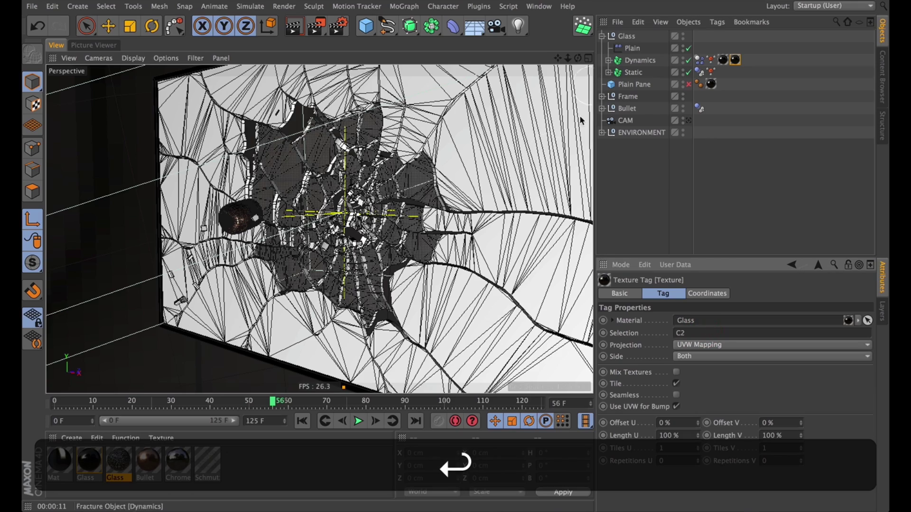
- Examine the shards' side faces up close and the Caps settings of the Extrude inside Dynamics
left_click_drag(410, 228, 399, 213, "alt")
right_click_drag(398, 214, 446, 202, "alt")
left_click_drag(446, 202, 409, 197, "alt")
left_click(638, 61)
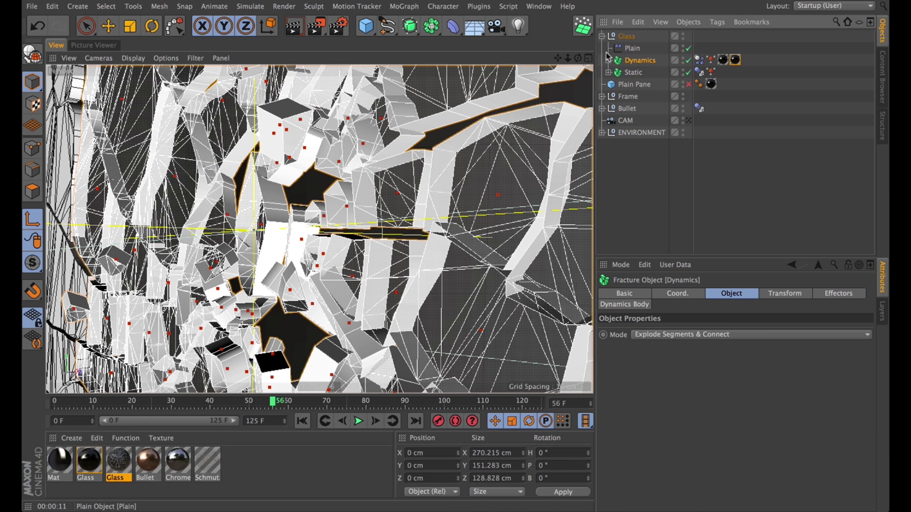
left_click(608, 61)
left_click(636, 72)
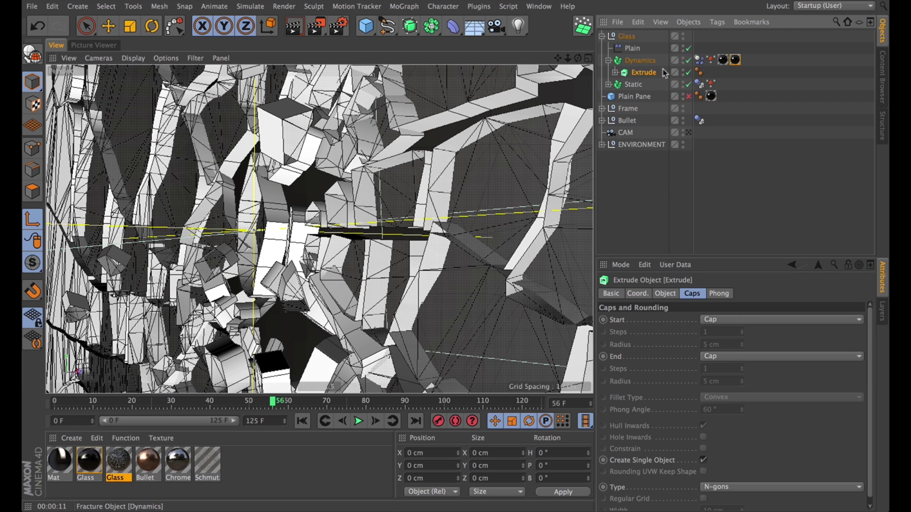
left_click(745, 68)
- Apply the duplicate Glass material with the bump texture to the Dynamics fracture object
left_click(657, 61)
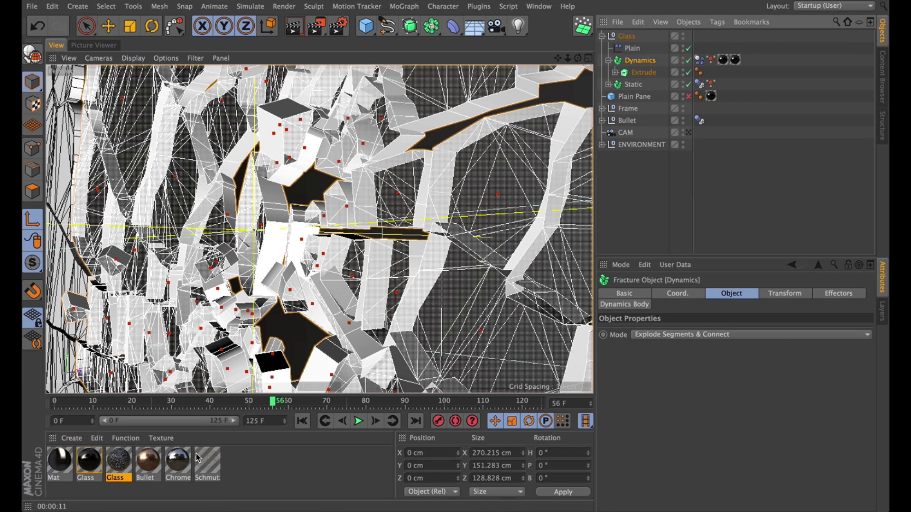
left_click_drag(121, 463, 524, 195)
left_click_drag(647, 58, 648, 60)
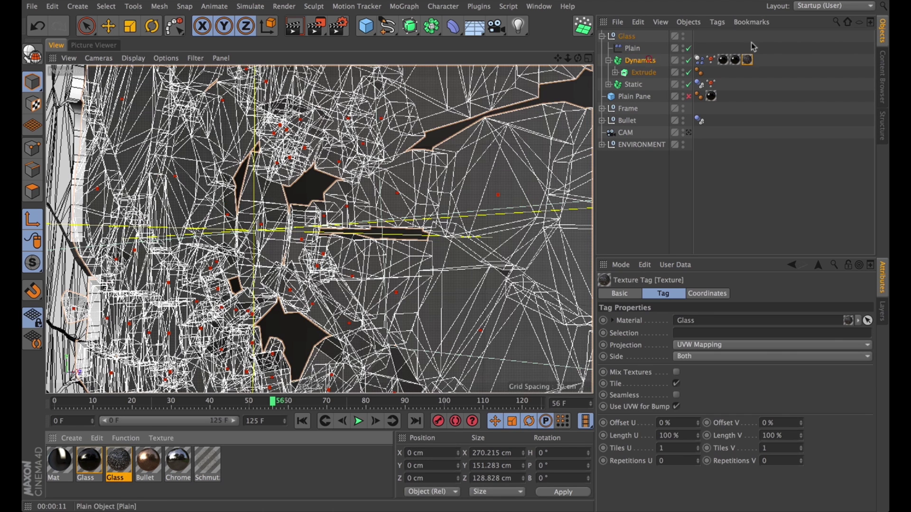
- Move the bumpy Glass texture tag ahead of the other two on Dynamics and copy all three texture tags to the Static fracture object
left_click_drag(720, 60, 721, 60)
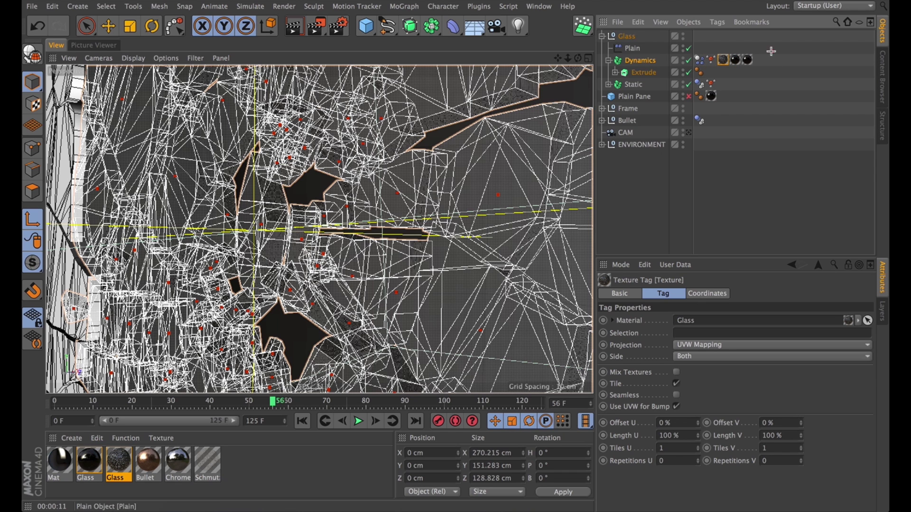
left_click_drag(727, 67, 727, 88)
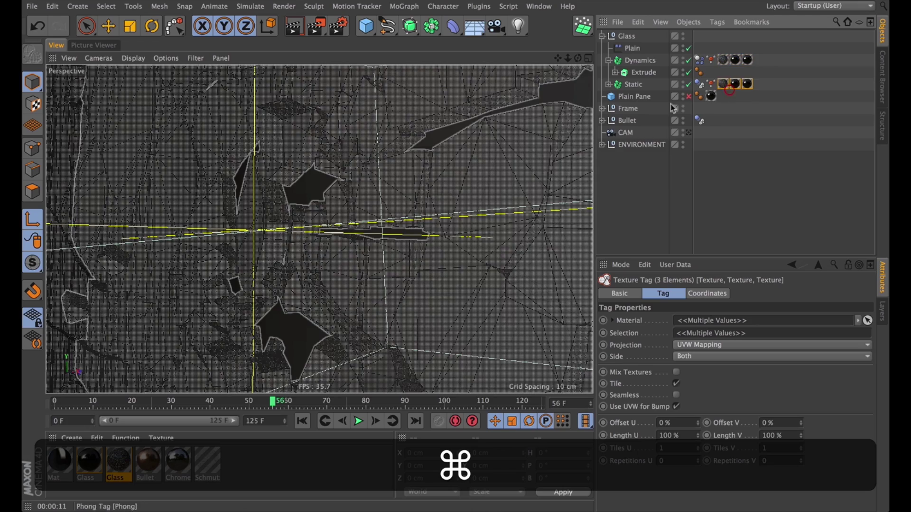
- Preview-render the broken pane from a distance and up close to examine the glass faces and the textured crack edges
right_click_drag(440, 183, 387, 247, "alt")
mouse_move(388, 250)
left_mouse_down("alt")
mouse_move(354, 255)
mouse_move(401, 264)
mouse_move(393, 263)
left_mouse_up("alt")
key("alt+super+r")
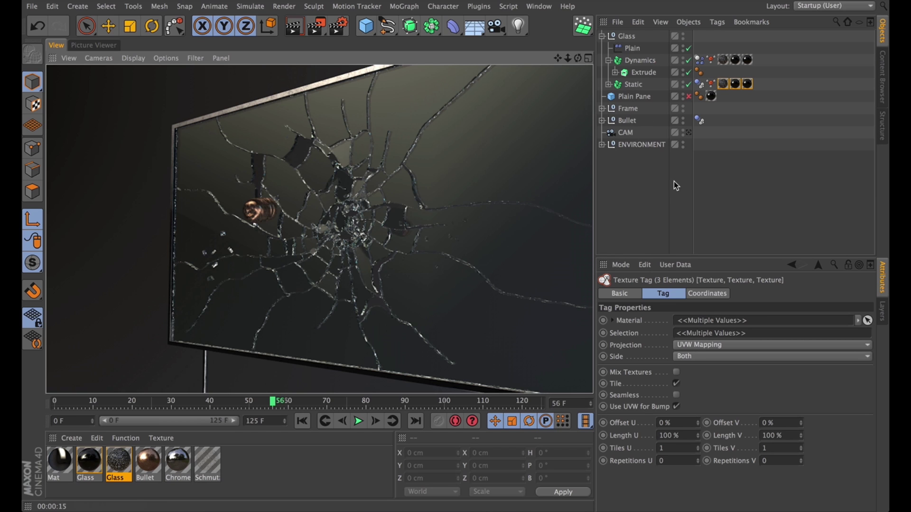
right_click_drag(450, 236, 486, 209, "alt")
left_click_drag(486, 209, 508, 229, "alt")
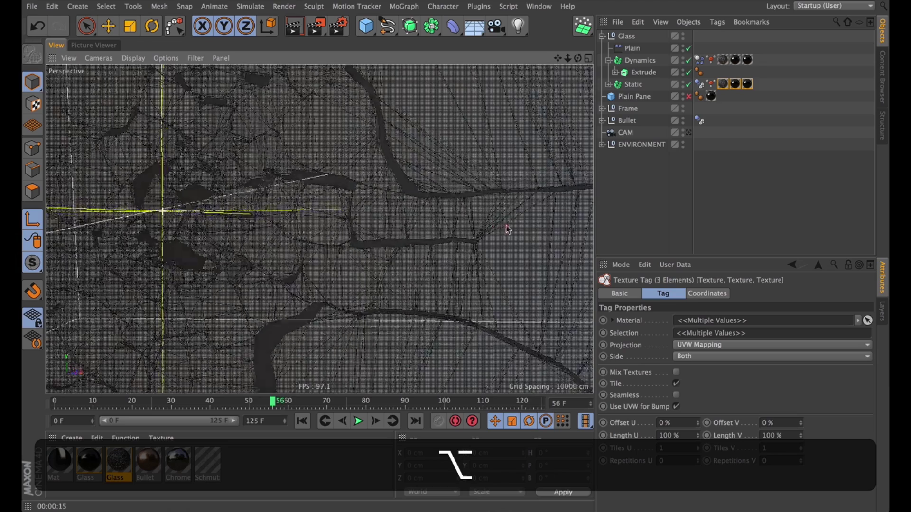
right_click_drag(431, 210, 453, 197, "alt")
middle_click_drag(473, 207, 542, 340, "alt")
left_click_drag(544, 340, 543, 350, "alt")
key("alt+super+r")
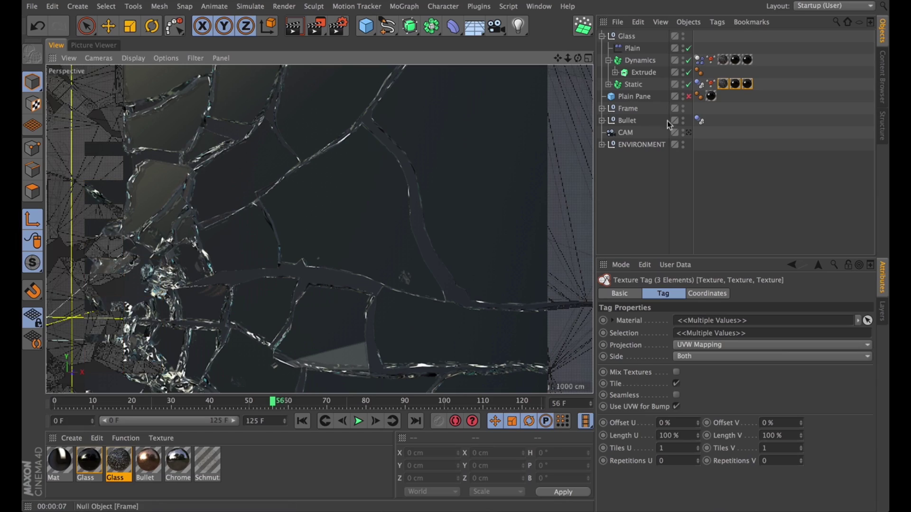
- Play the shatter simulation from the first frame and stop it after the bullet has passed through the glass
right_click_drag(351, 219, 347, 222, "alt")
left_click_drag(347, 222, 334, 389, "alt")
left_click_drag(272, 402, 54, 402)
left_click(359, 421)
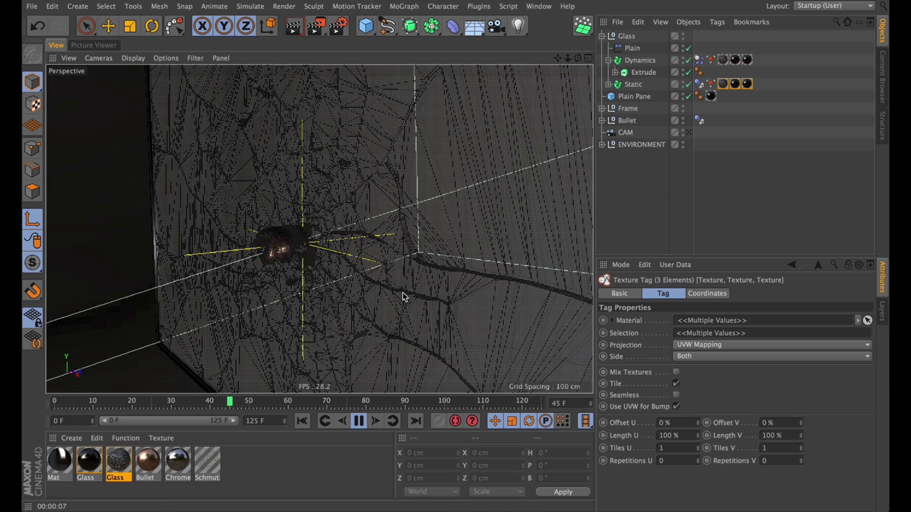
key("Escape")
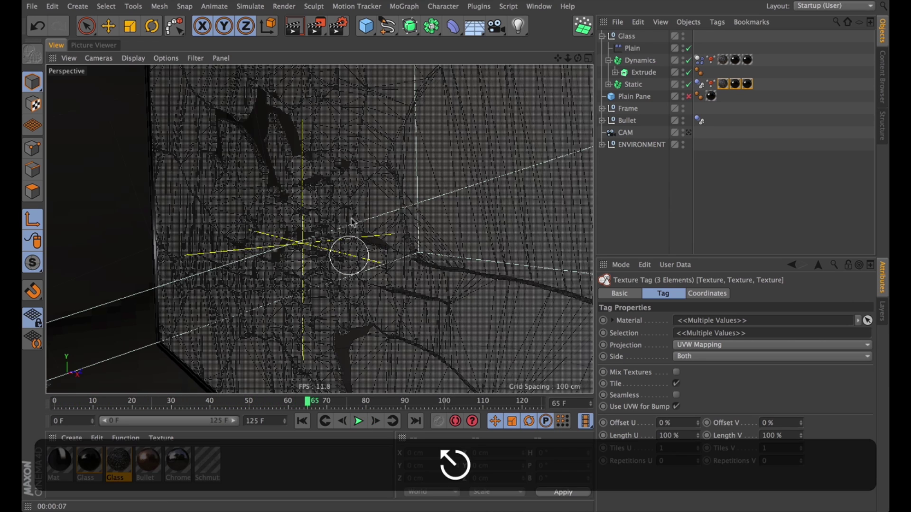
- Switch the viewport to Gouraud Shading without lines and orbit to the impact area
left_click(150, 58)
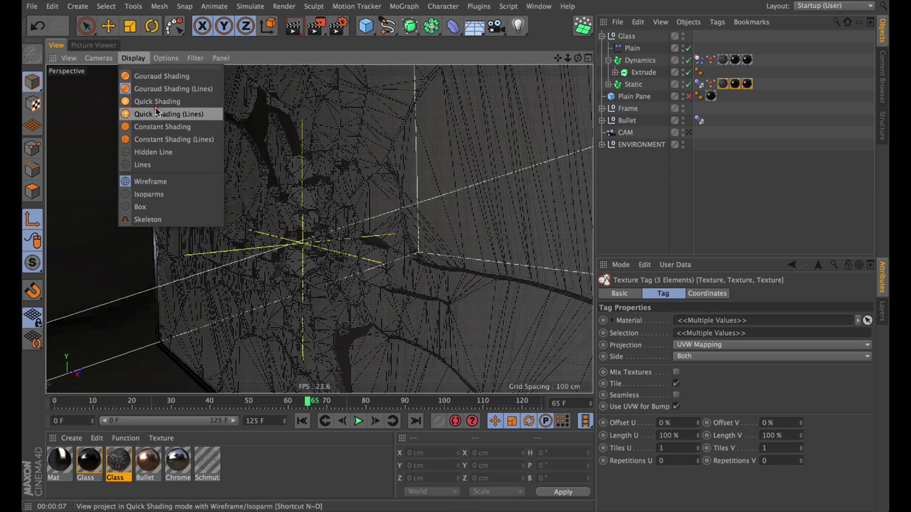
left_click(155, 83)
left_click_drag(280, 244, 534, 92, "alt")
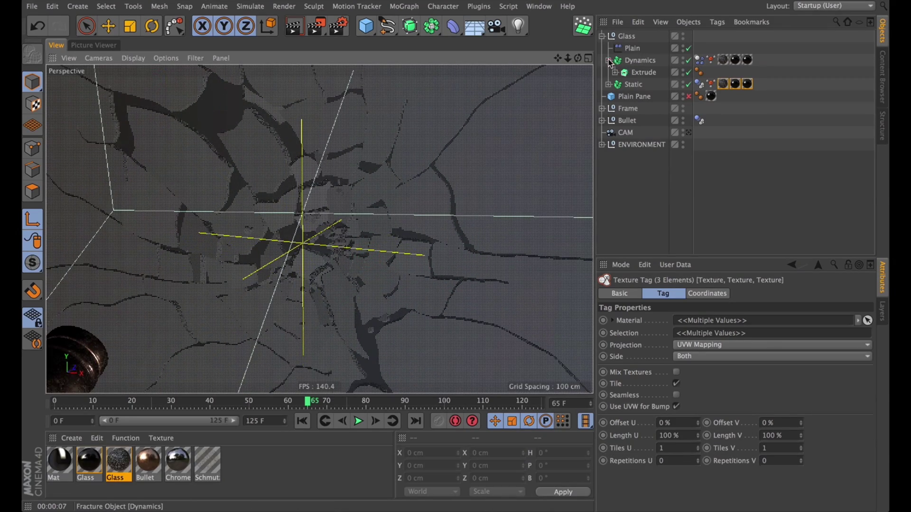
- Add an Attractor object to the scene and set its falloff shape to Sphere
left_click_drag(583, 26, 652, 71)
left_click(693, 294)
left_click(657, 319)
left_click(650, 433)
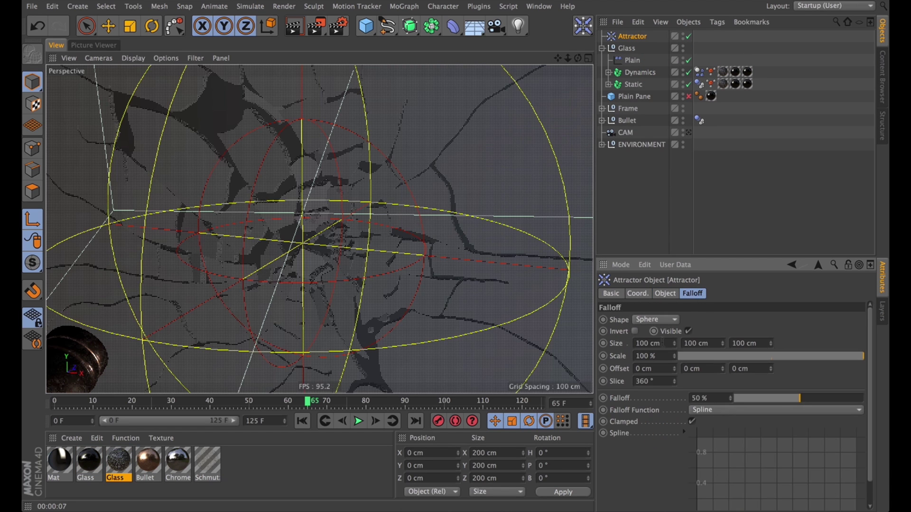
- Move the Attractor to about 57 cm in Z and set its falloff size to 69 × 68 × 241 cm
left_click_drag(427, 265, 459, 236, "alt")
key("e")
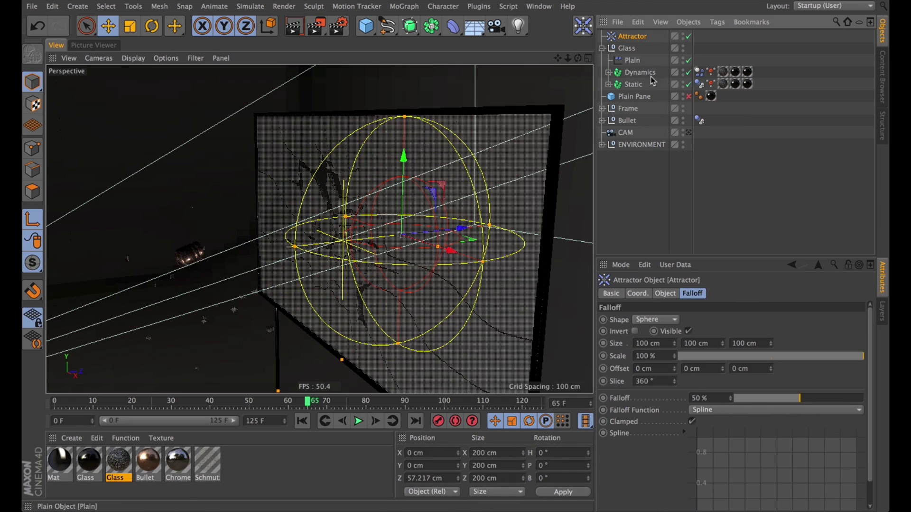
mouse_move(674, 346)
left_mouse_down()
mouse_move(666, 377)
mouse_move(672, 363)
left_mouse_up()
left_click_drag(429, 256, 522, 245, "alt")
left_click_drag(722, 345, 704, 336)
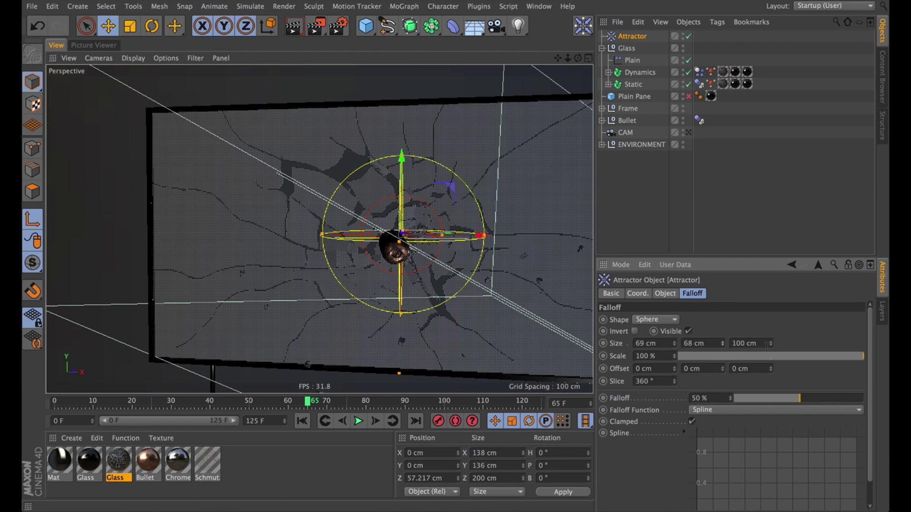
left_click_drag(770, 344, 754, 257)
left_click_drag(470, 246, 359, 241, "alt")
- Set the Attractor's Falloff to 77% and bend its falloff spline into a curve that rises steeply near the end
left_click_drag(806, 398, 827, 401)
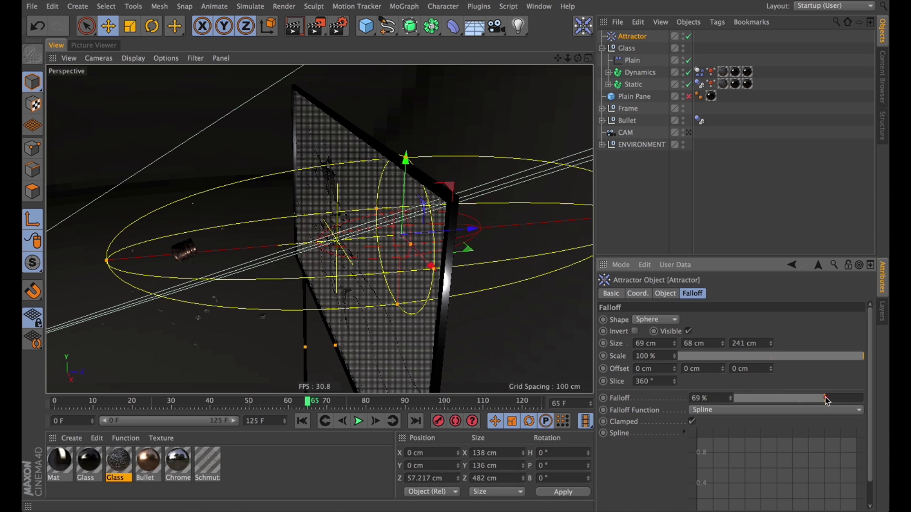
scroll(734, 423, "down", 2)
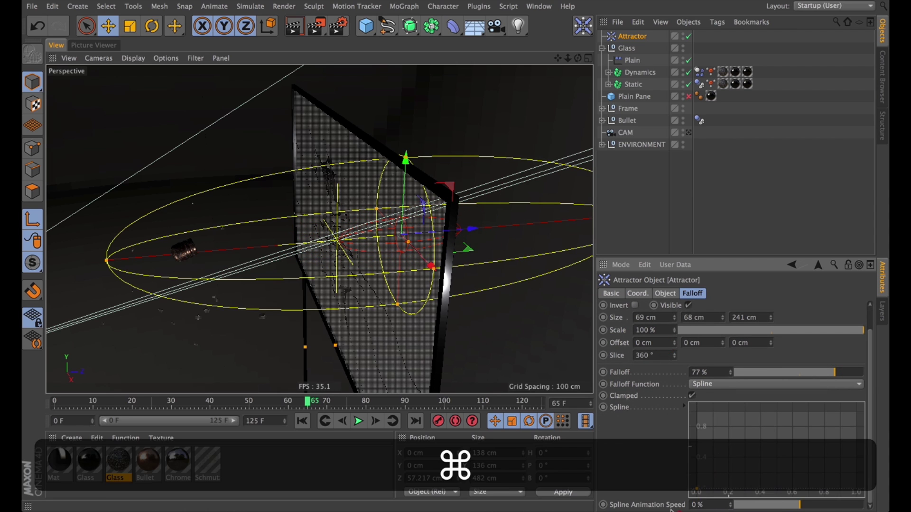
left_click_drag(836, 413, 839, 470, "super")
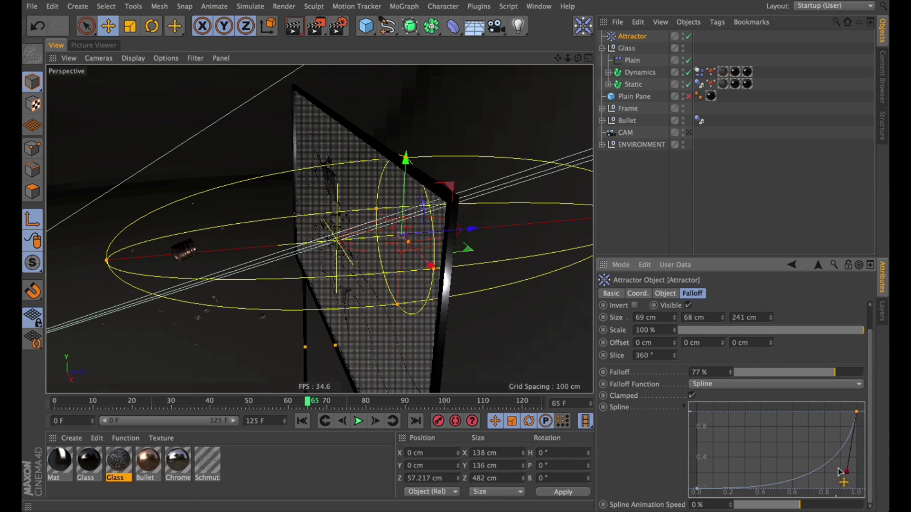
- Set the Attractor's Strength to -4000
left_click(666, 293)
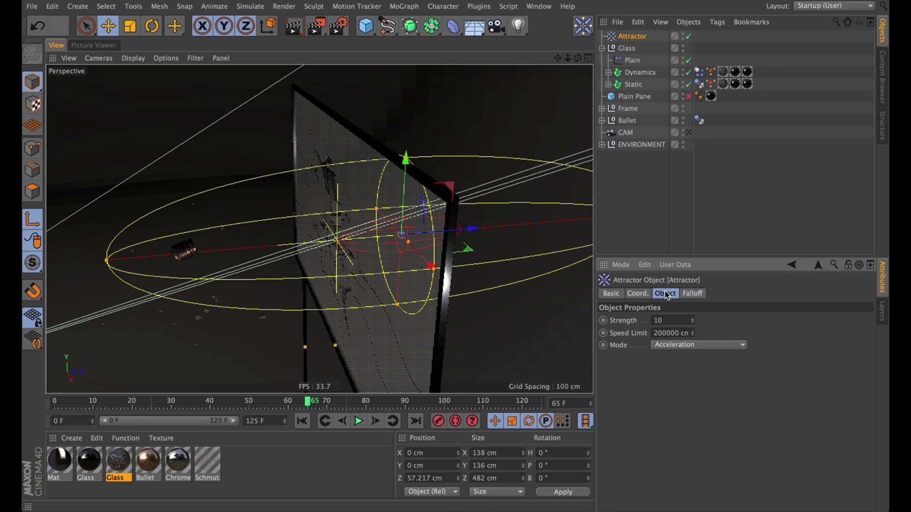
key("BackSpace")
type("4000")
key("Return")
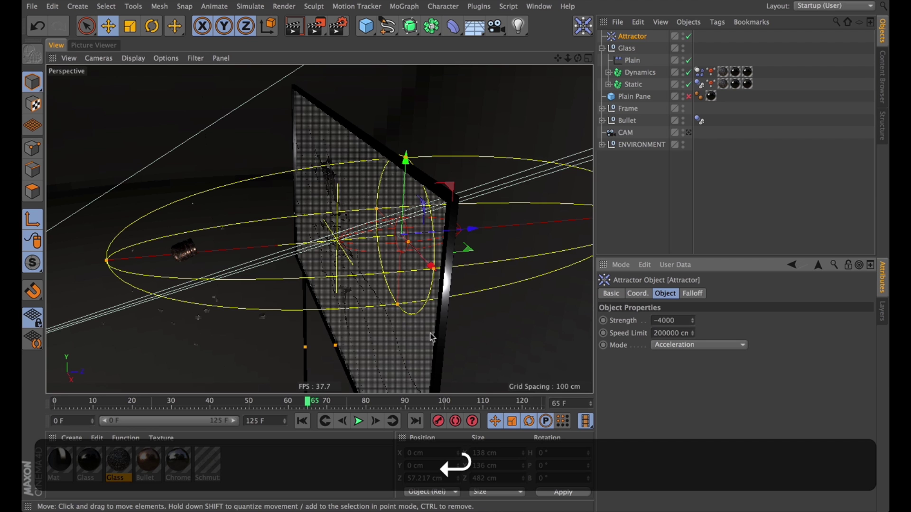
- Play the simulation from the first frame and examine from several angles how the Attractor pushes the shards
left_click(303, 421)
right_click_drag(334, 240, 389, 240, "alt")
left_click_drag(389, 240, 426, 229, "alt")
left_click(357, 422)
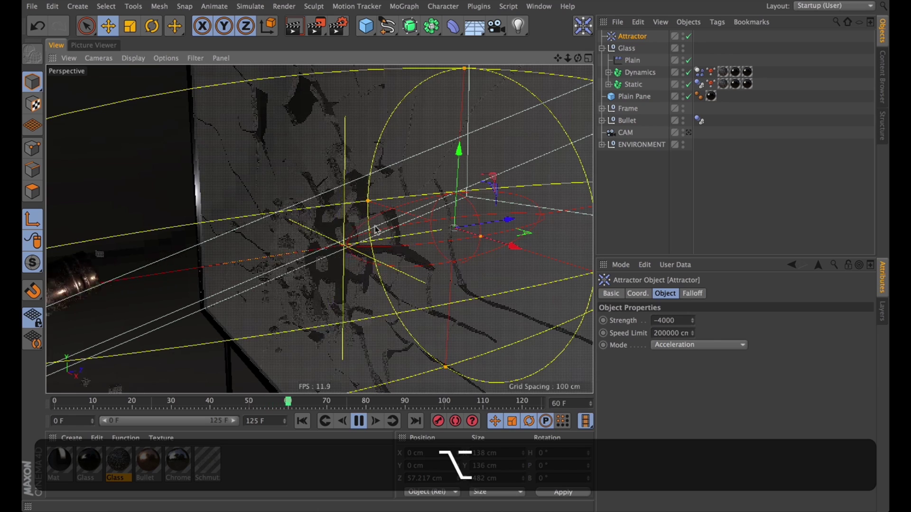
left_click_drag(375, 231, 326, 195, "alt")
right_click_drag(319, 213, 311, 230, "alt")
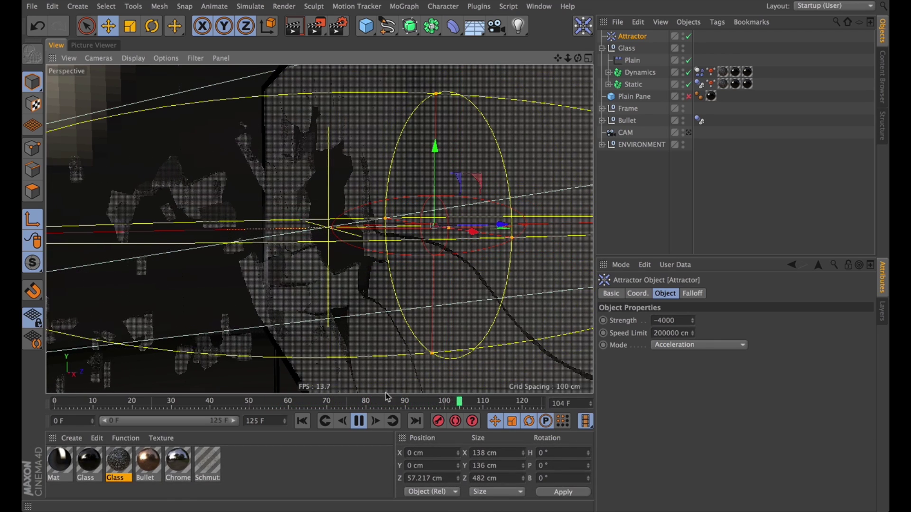
left_click(359, 421)
left_click_drag(372, 246, 328, 235, "alt")
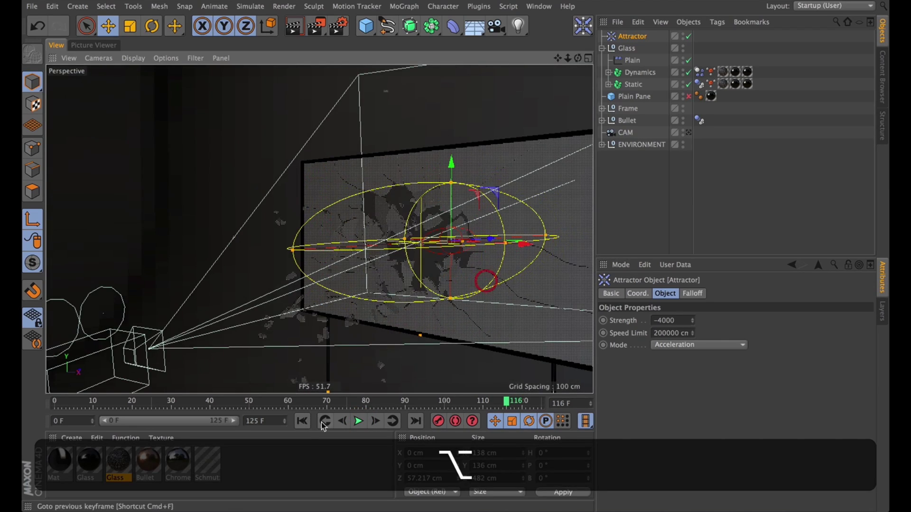
- Replay the simulation from the start and watch the shards fly out of the pane in side view
left_click(302, 421)
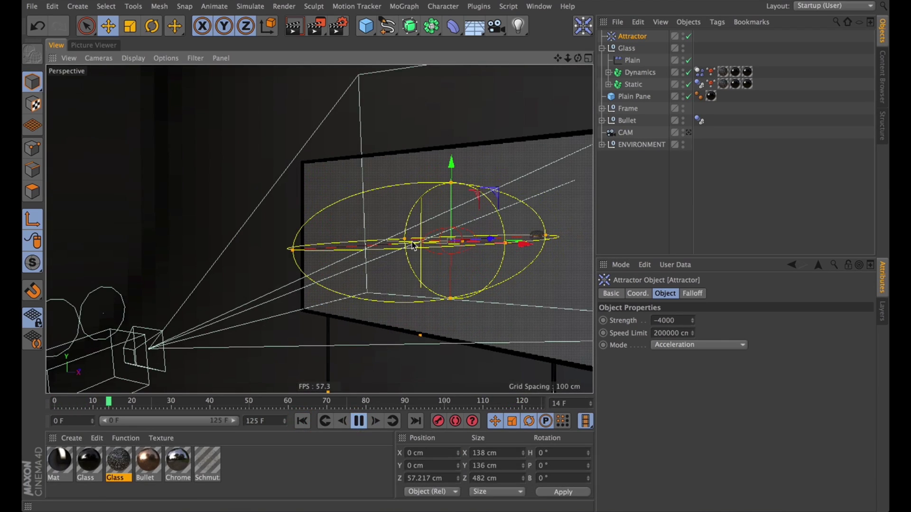
right_click_drag(396, 240, 476, 240, "alt")
left_click_drag(458, 238, 445, 254, "alt")
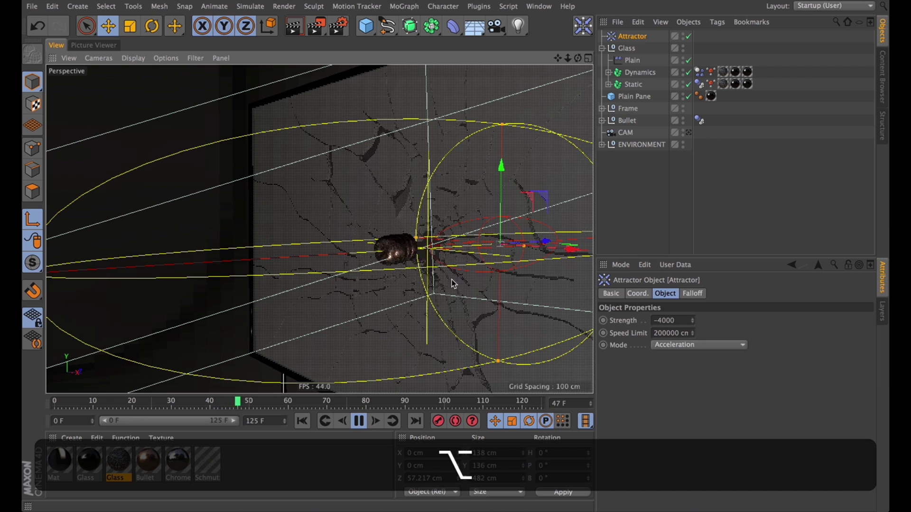
left_click_drag(430, 284, 391, 282, "alt")
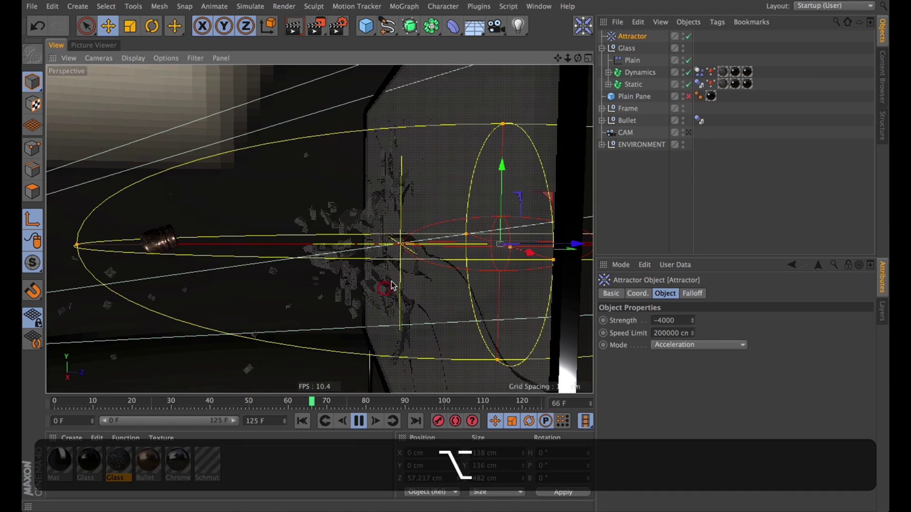
key("Escape")
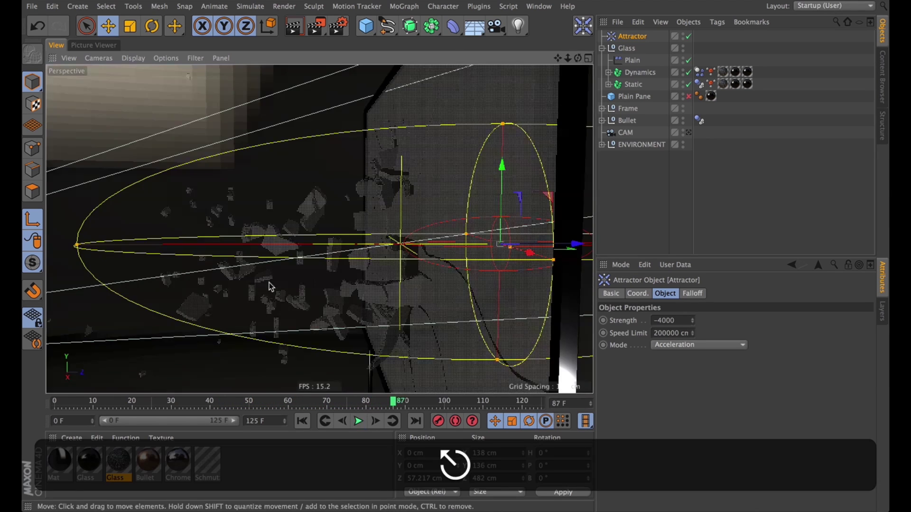
- Enable Custom Initial Velocity on the Dynamics object's Dynamics Body tag and set Initial Angular Velocity to 43°, 66° and 90°
left_click(700, 72)
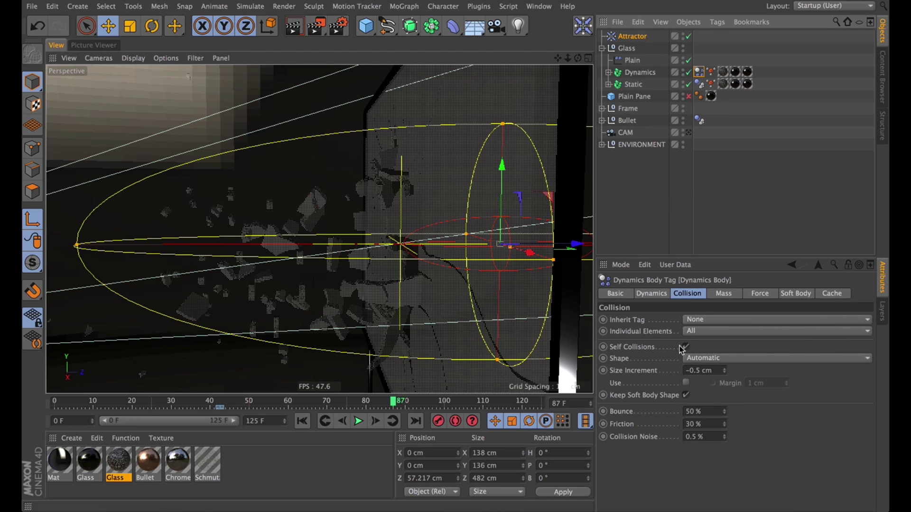
left_click(651, 294)
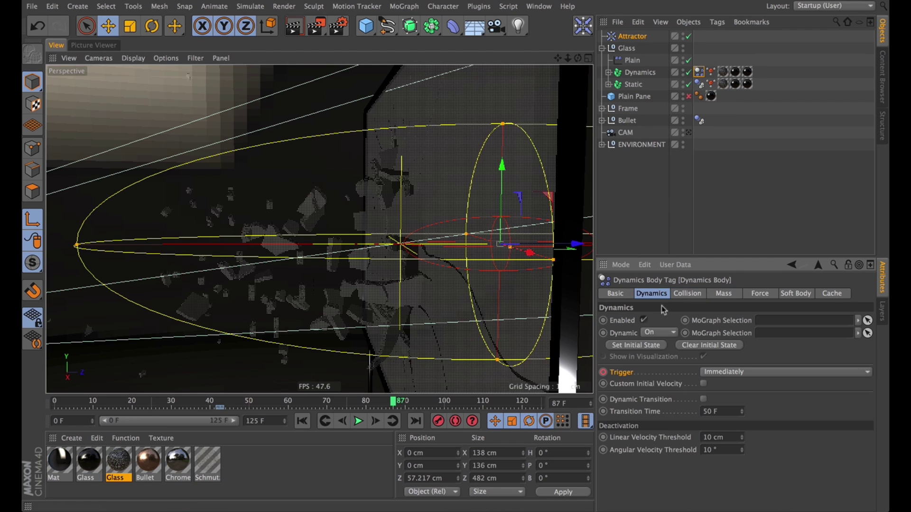
left_click(705, 384)
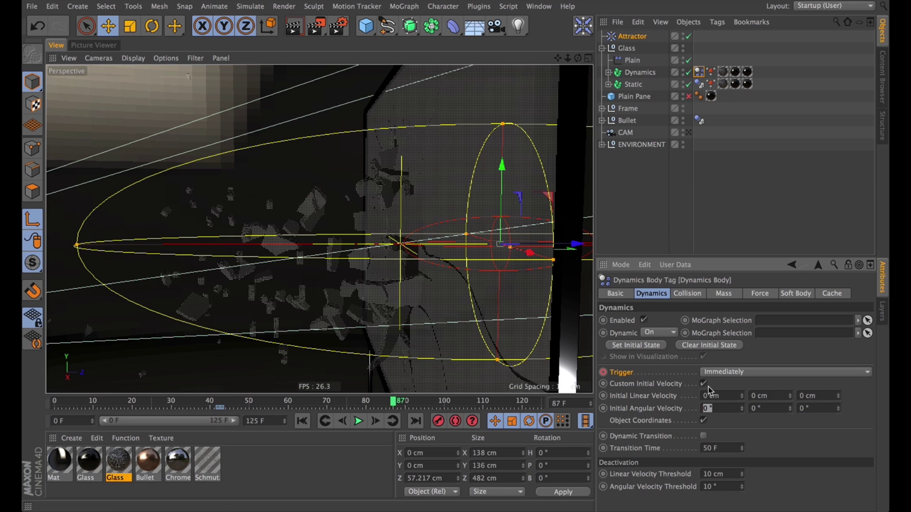
type("43")
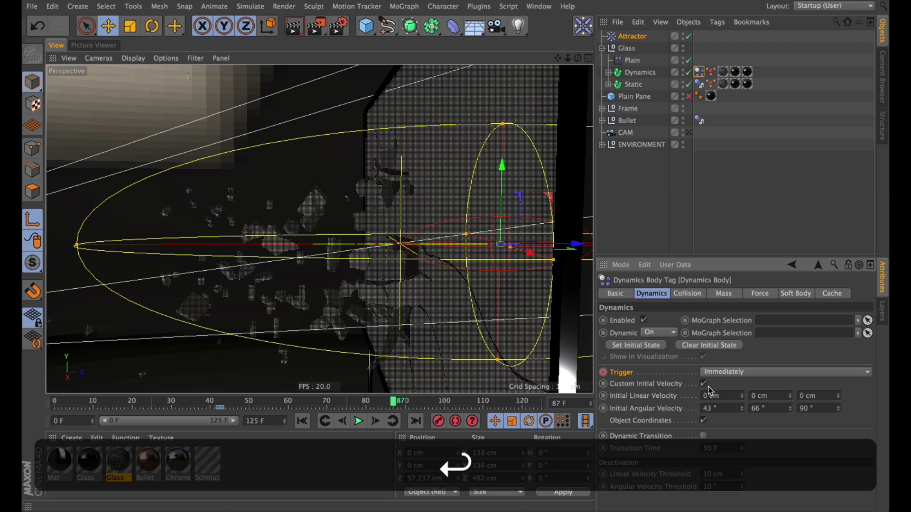
- Replay the simulation from the first frame to check the rotation of the flying shards
left_click(306, 420)
left_click(359, 422)
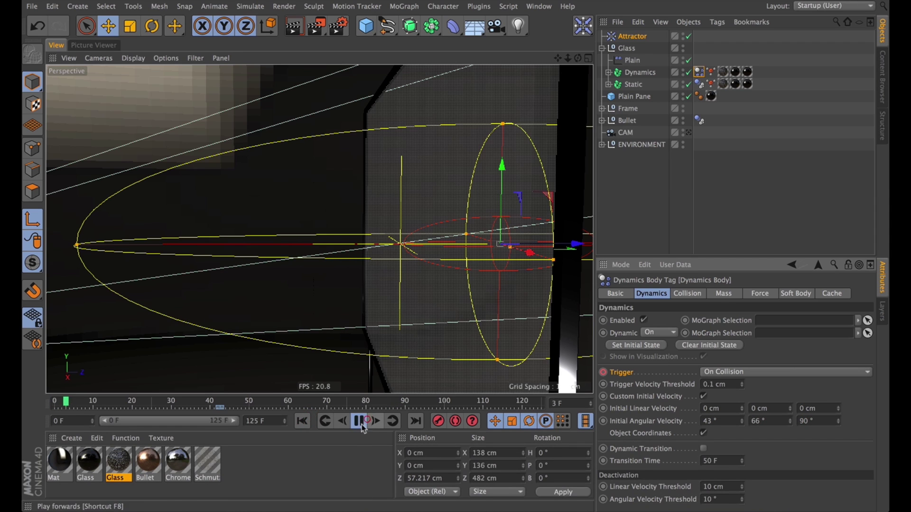
key("ctrl+z")
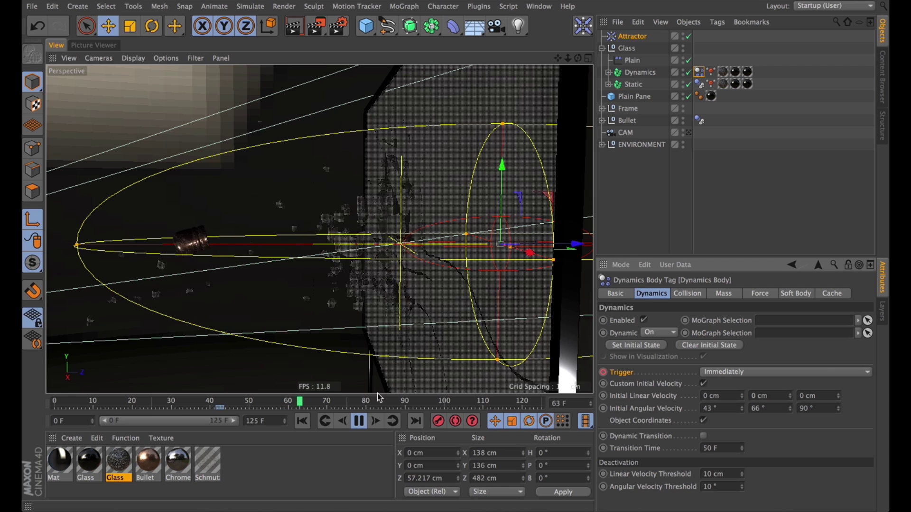
left_click(359, 420)
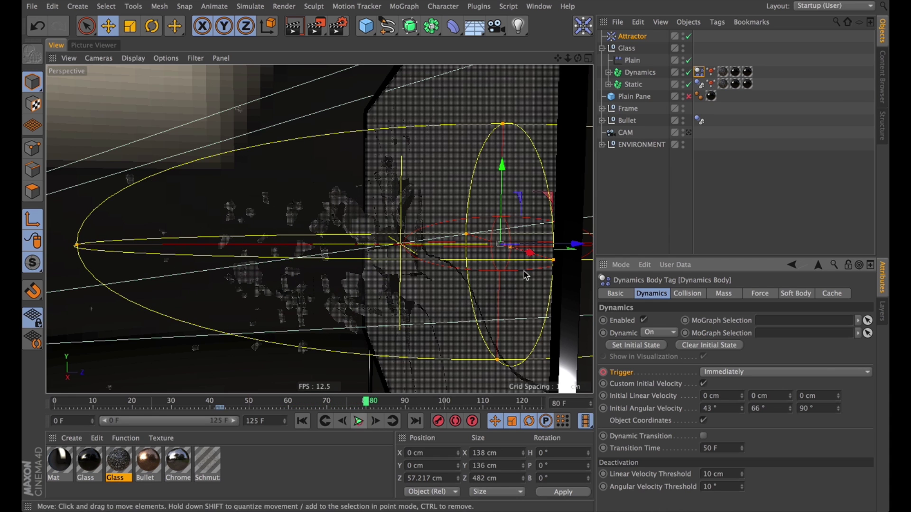
- Set the Attractor's Strength to -6000 and keyframe it at frame 42
left_click(635, 36)
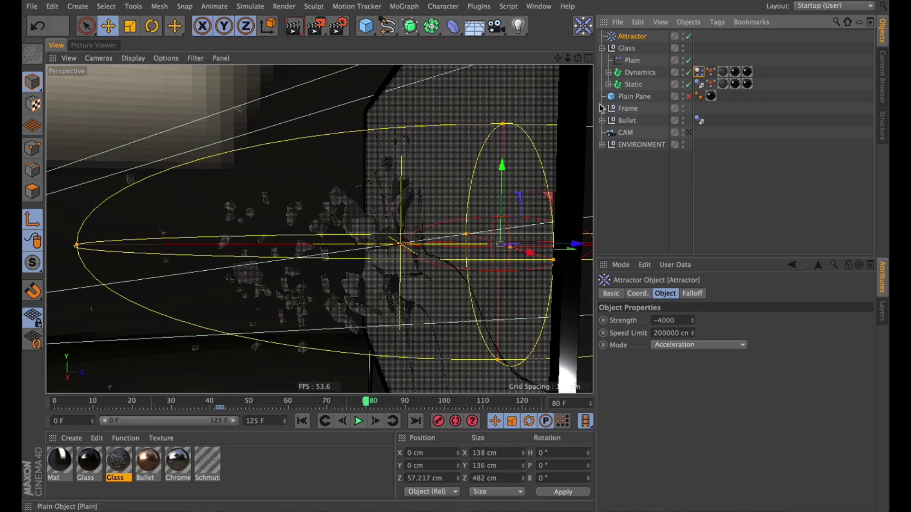
left_click(219, 408)
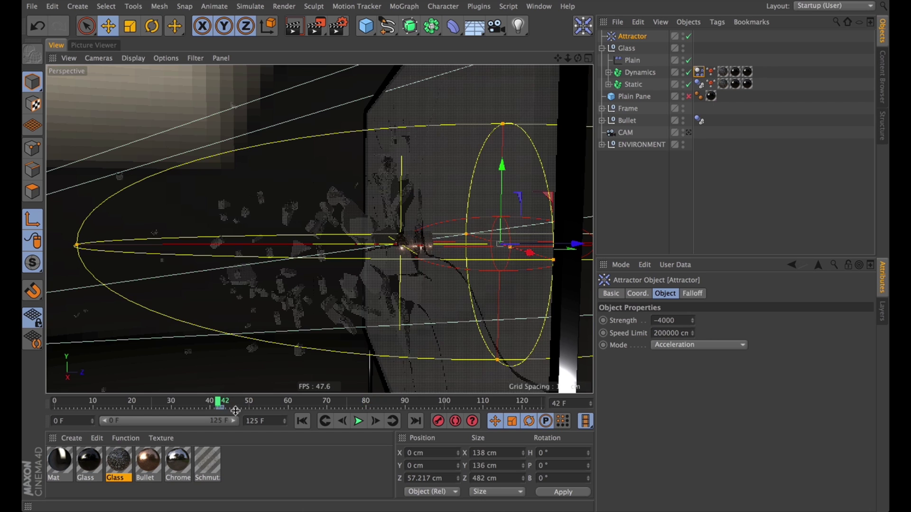
left_click(724, 59)
left_click(629, 39)
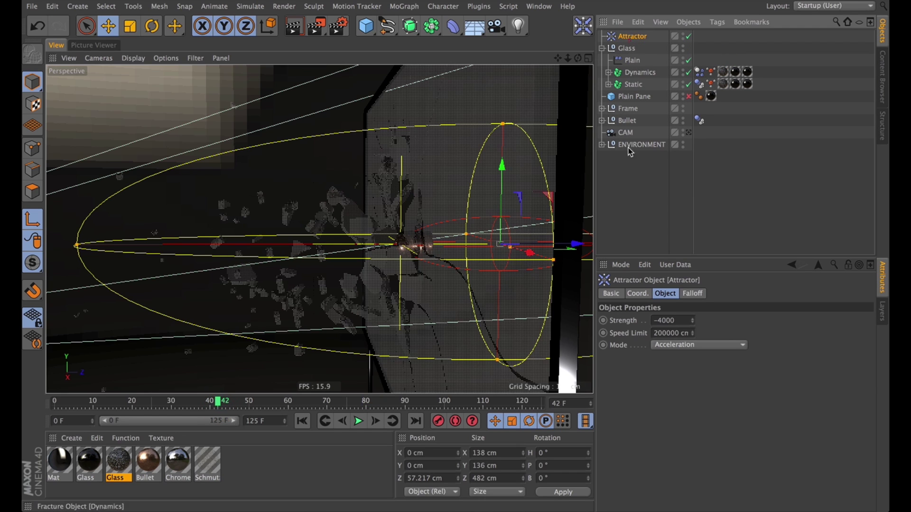
left_click(663, 321)
type("6")
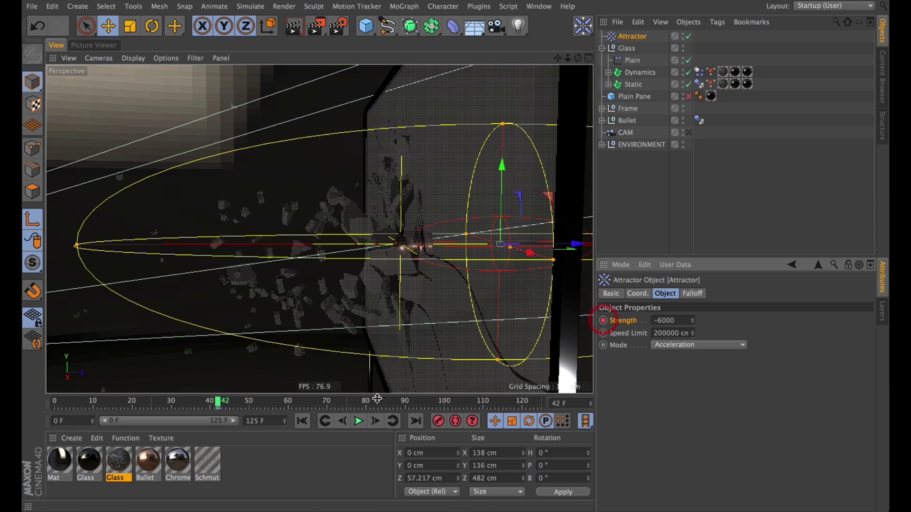
- Advance to frame 50 and keyframe the Attractor's Strength at 0
left_click(376, 422)
left_click(375, 421)
left_click(375, 422)
left_click(375, 422)
left_click(375, 421)
left_click(375, 421)
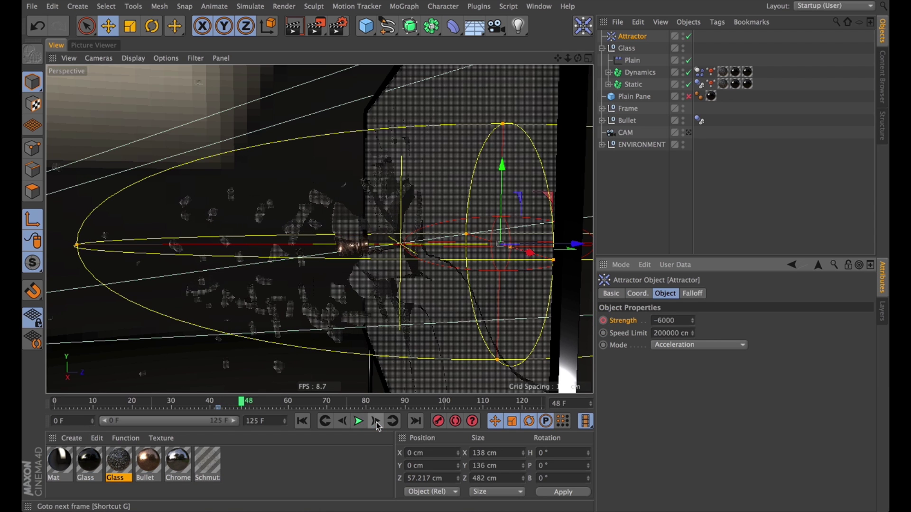
left_click(375, 422)
left_click(375, 421)
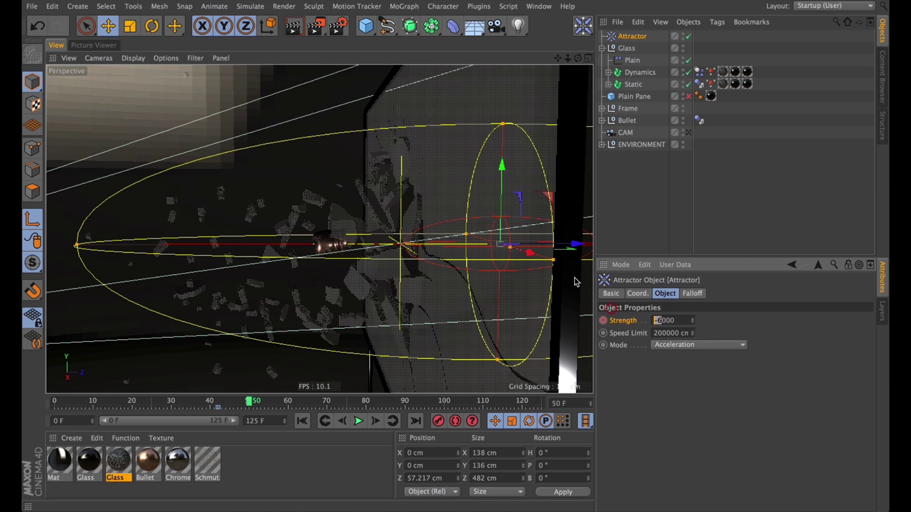
type("0")
key("Return")
left_click(603, 321)
- Replay the simulation from the first frame to check how the keyframed Attractor drives the shards
left_click(303, 421)
left_click(359, 422)
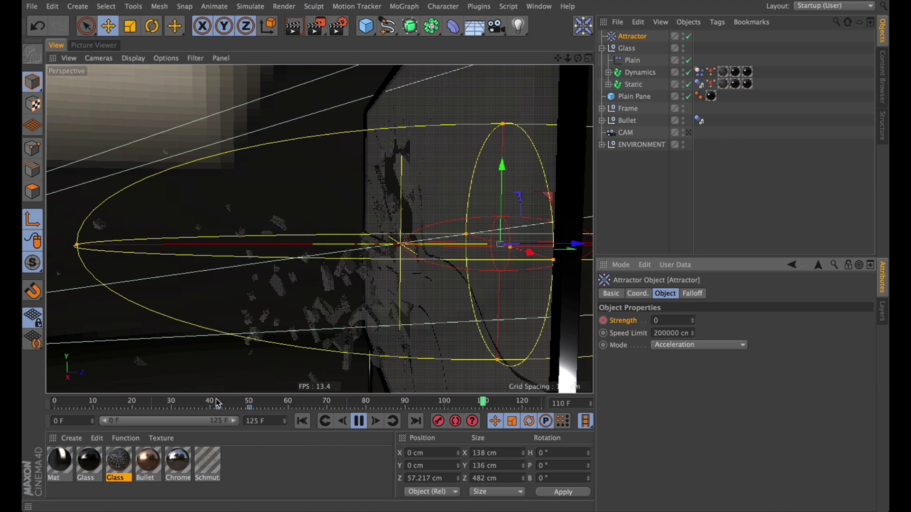
left_click(359, 421)
- Change the value of the Attractor's Strength key at frame 42 to -10000
left_click(217, 402)
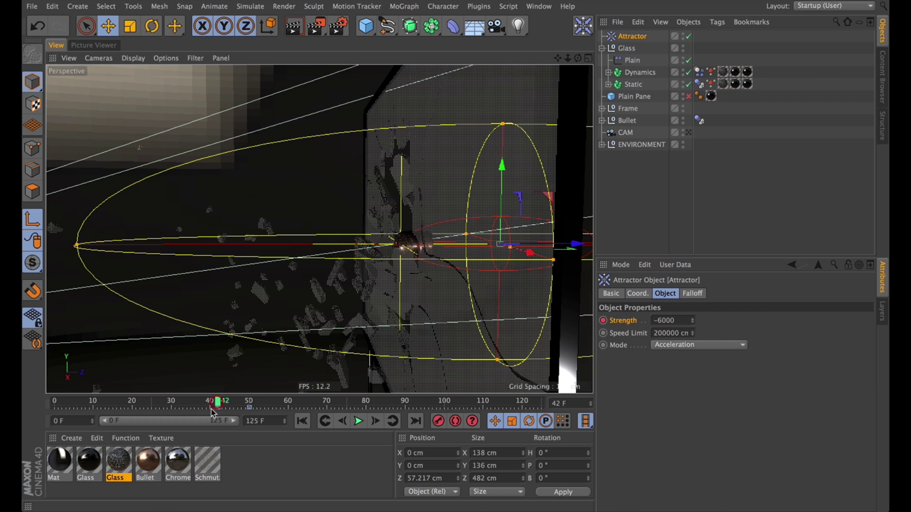
left_click_drag(209, 408, 232, 409)
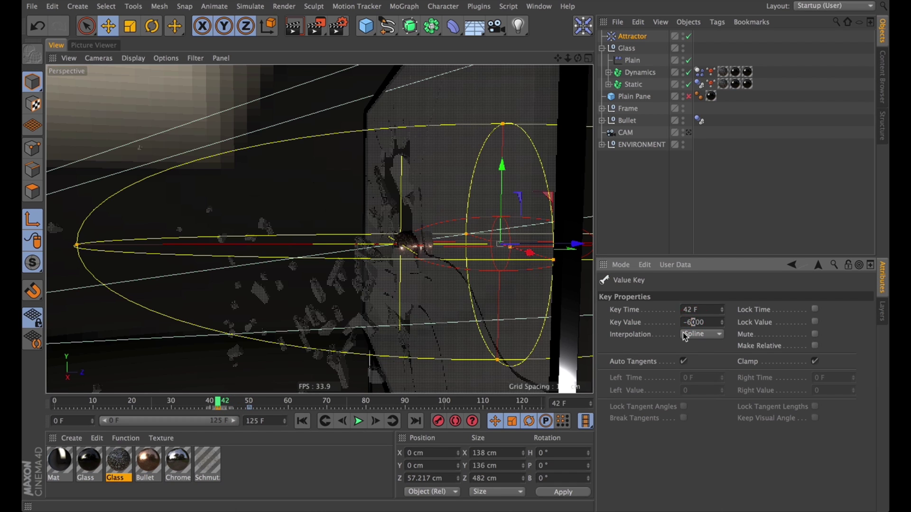
key("BackSpace")
key("BackSpace")
type("-")
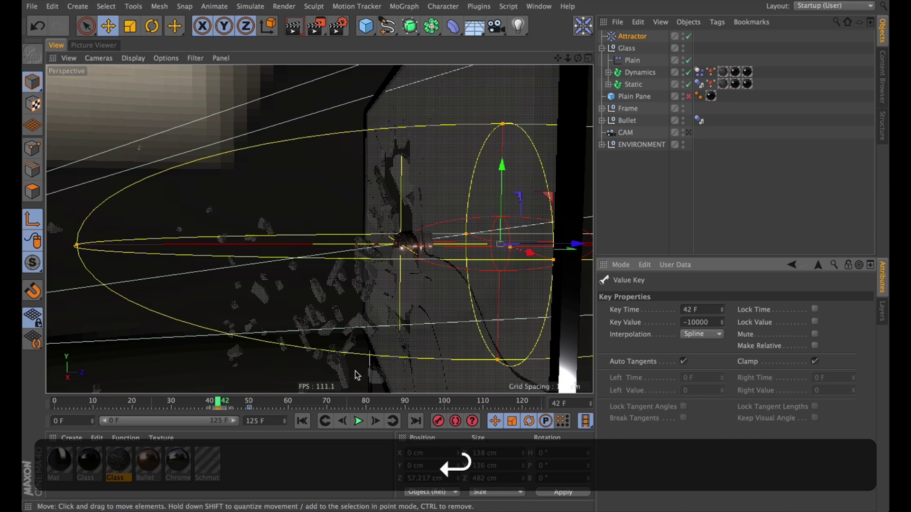
- Replay the simulation with the stronger Attractor and inspect the flying shards from the side and front
left_click(302, 421)
left_click(354, 421)
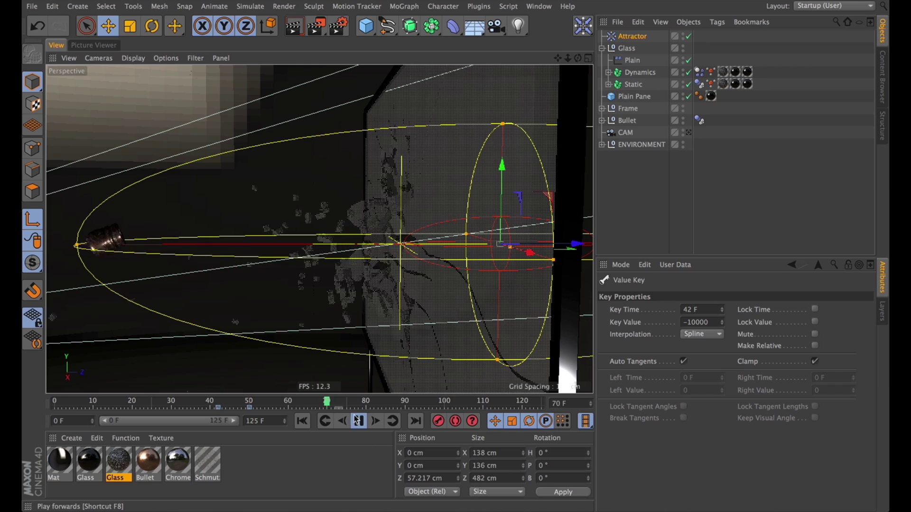
key("alt")
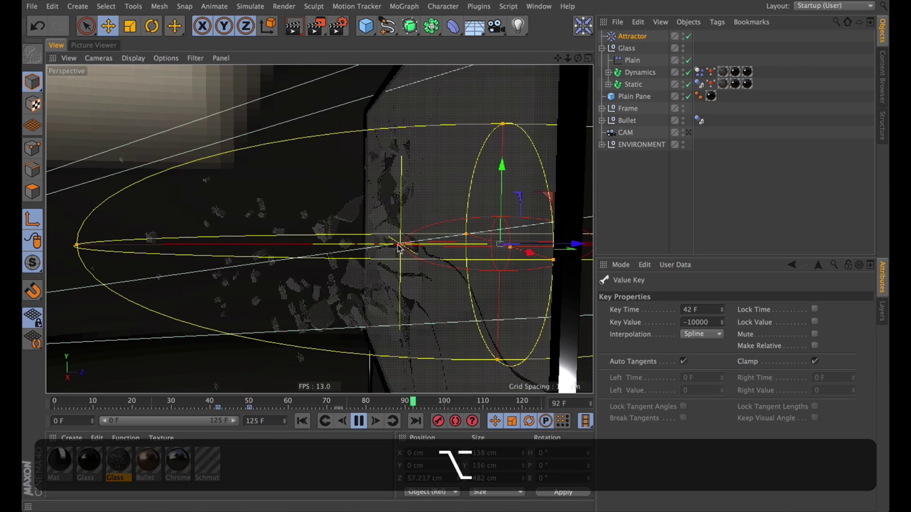
left_click_drag(398, 246, 484, 249, "alt")
right_click_drag(484, 249, 449, 257, "alt")
left_click_drag(450, 256, 387, 198, "alt")
key("alt+Escape")
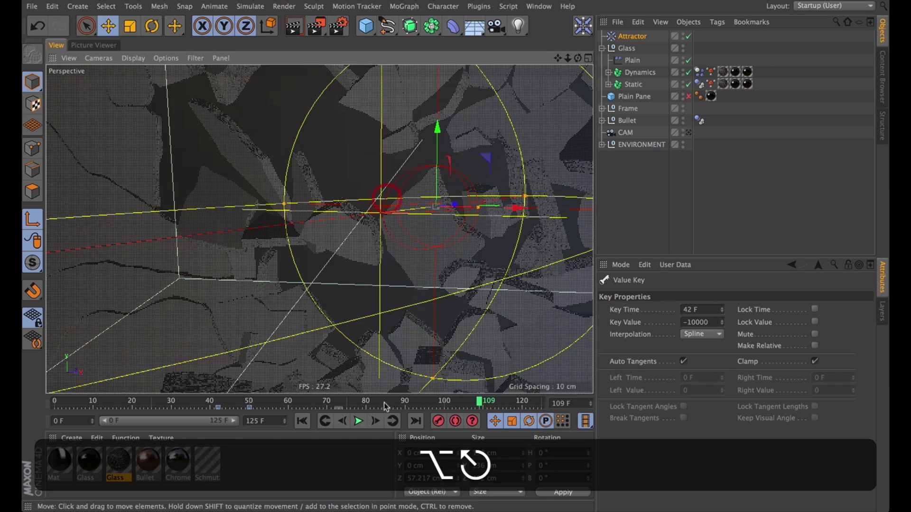
- Go to frame 54, where the bullet has passed the pane, and move the Attractor into the Glass group
left_click(302, 422)
mouse_move(386, 278)
left_mouse_down("alt")
mouse_move(443, 195)
mouse_move(393, 280)
left_mouse_up("alt")
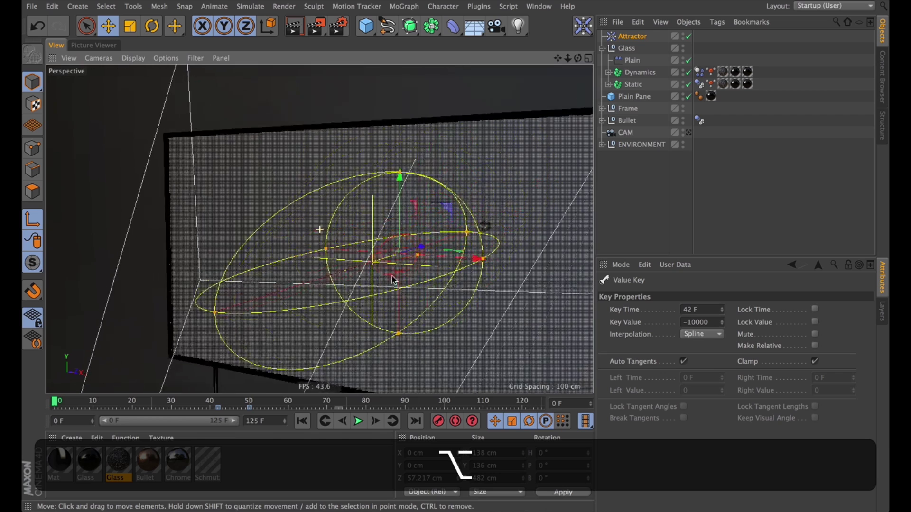
left_click_drag(179, 404, 265, 407)
left_click_drag(408, 213, 309, 226, "alt")
right_click_drag(309, 226, 419, 238, "alt")
left_click_drag(420, 237, 402, 236, "alt")
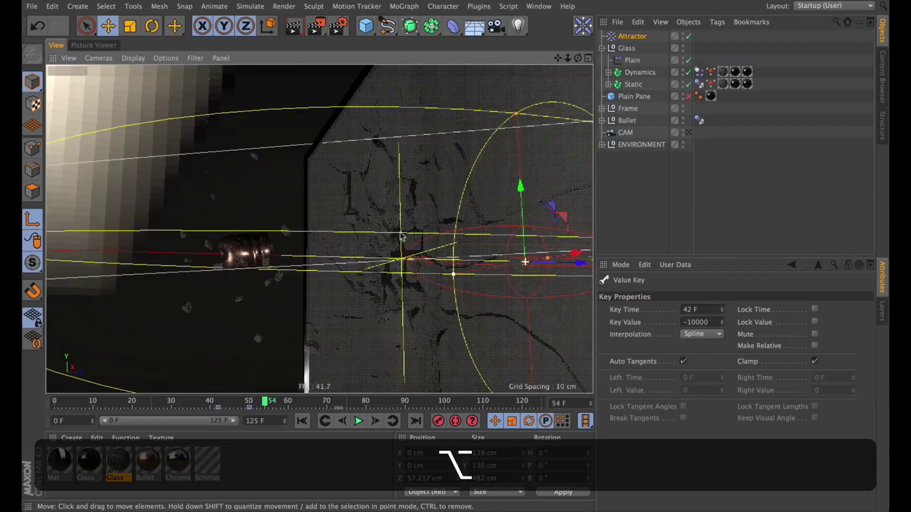
left_click(640, 72)
left_click_drag(629, 58, 629, 53)
- Convert the Dynamics fracture object with Current State to Object and move the resulting null out of the Glass group to the top level
left_click(633, 72)
right_click(638, 72)
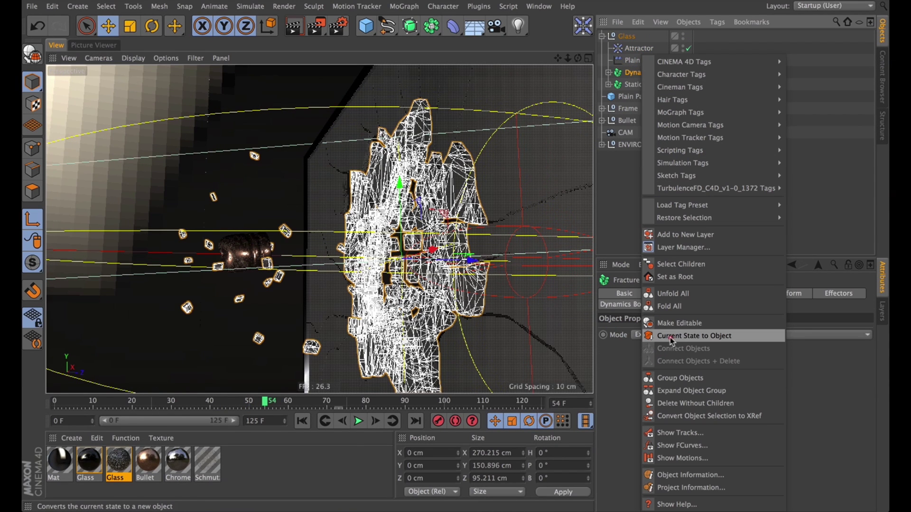
left_click(685, 342)
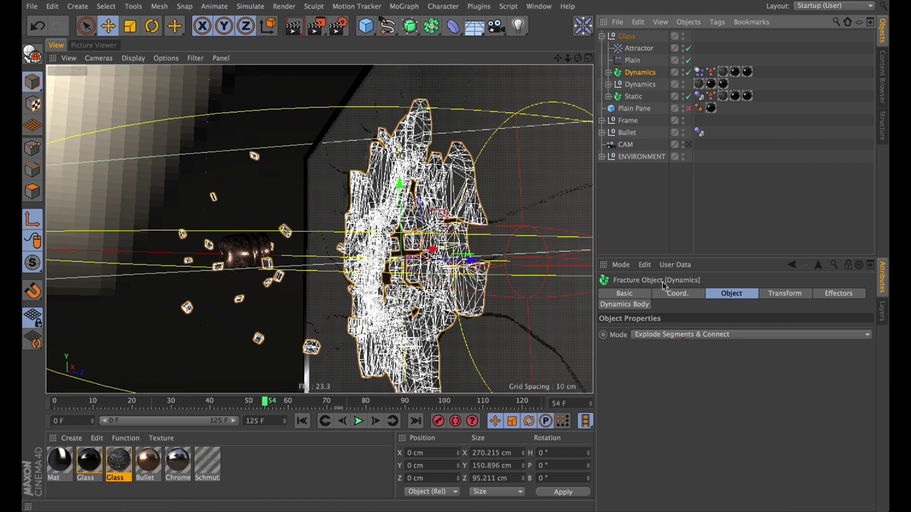
left_click(633, 84)
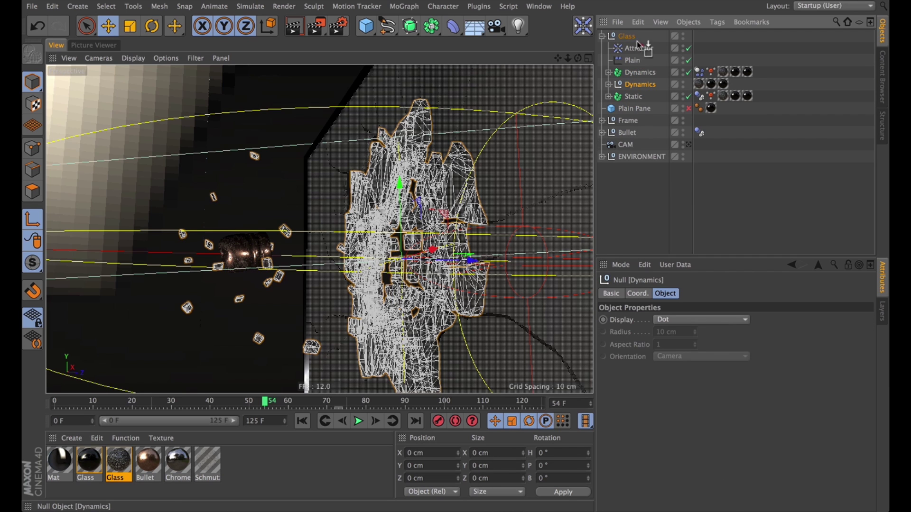
left_click_drag(630, 32, 630, 31)
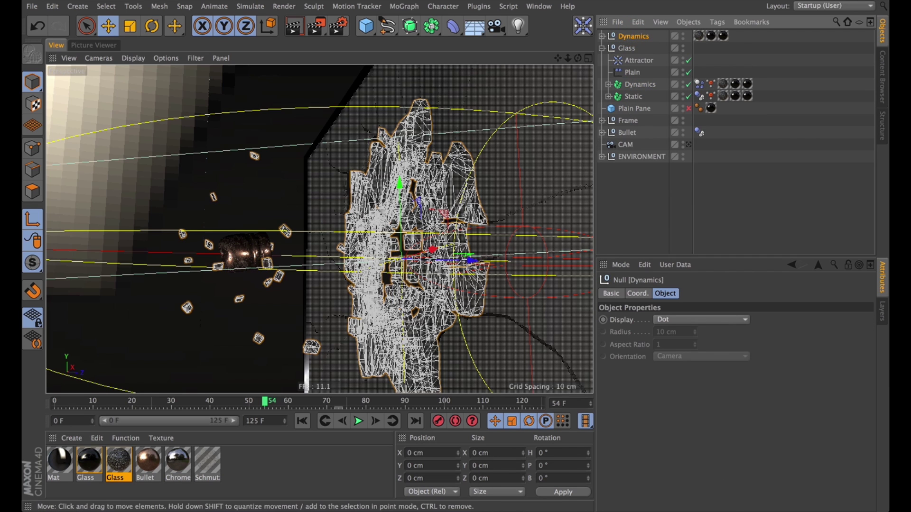
- Activate Live Selection and hide the original Glass group in the viewport, leaving the converted Dynamics pieces shown
left_click(87, 26)
mouse_move(126, 116)
left_mouse_down()
mouse_move(253, 156)
mouse_move(242, 198)
left_mouse_up()
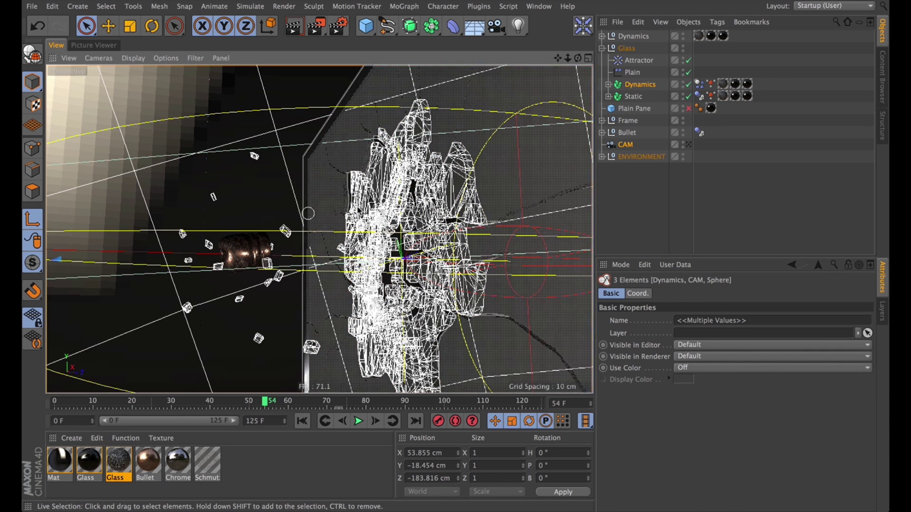
left_click(622, 192)
left_click(637, 60)
left_click(633, 36)
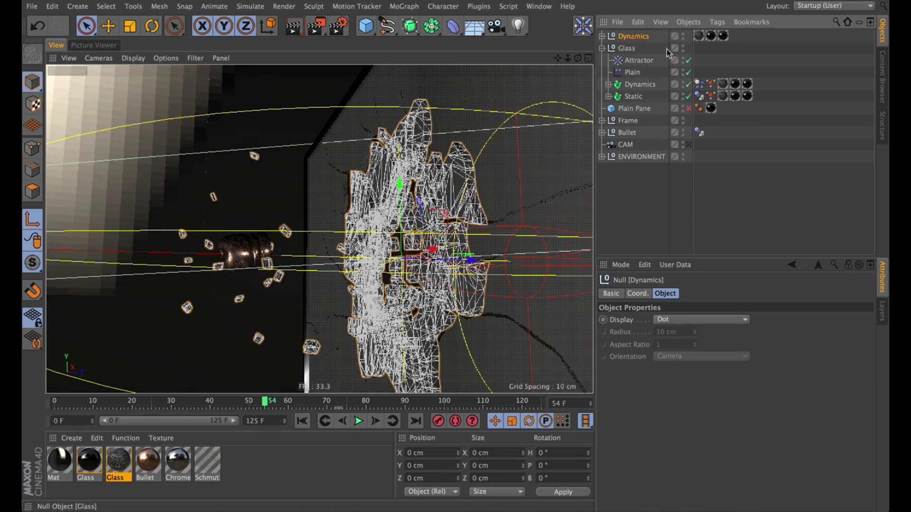
left_click(684, 46)
left_click(602, 49)
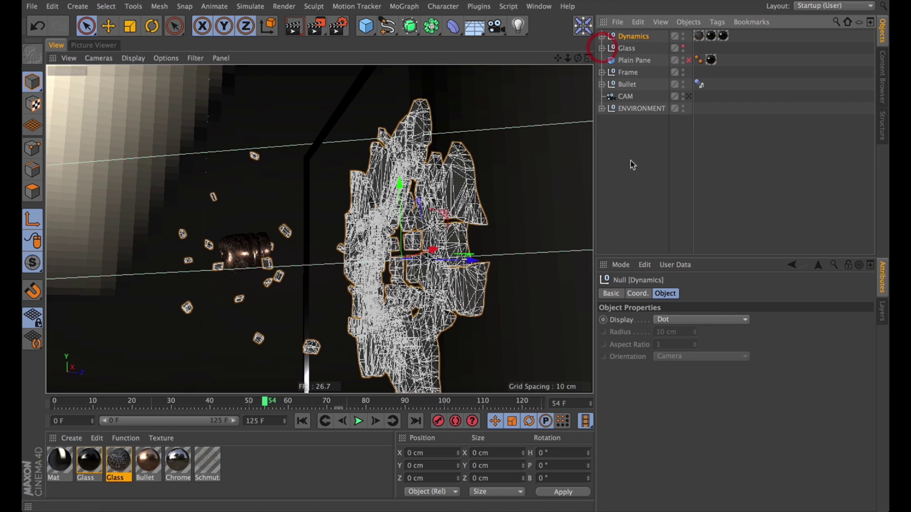
- Select six small loose shards flying around the bullet with Live Selection
left_click(252, 151)
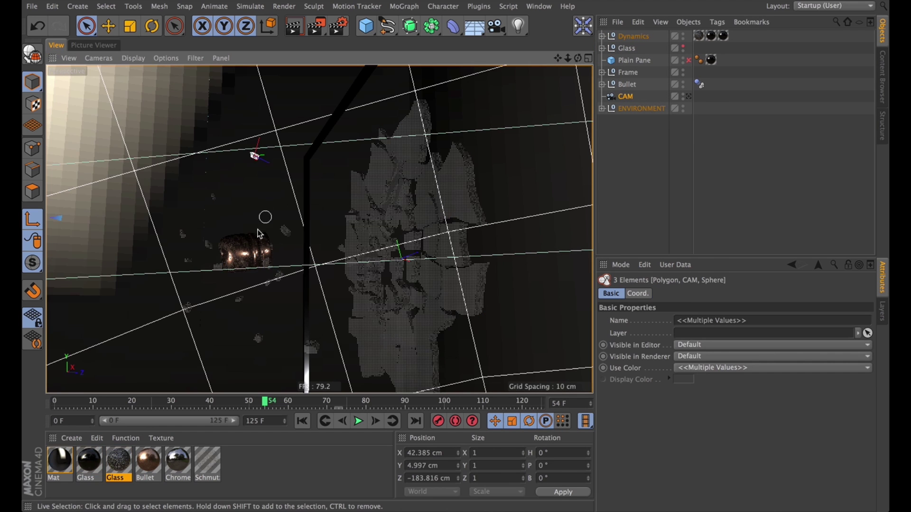
left_click(209, 250, "shift")
left_click(187, 265, "shift")
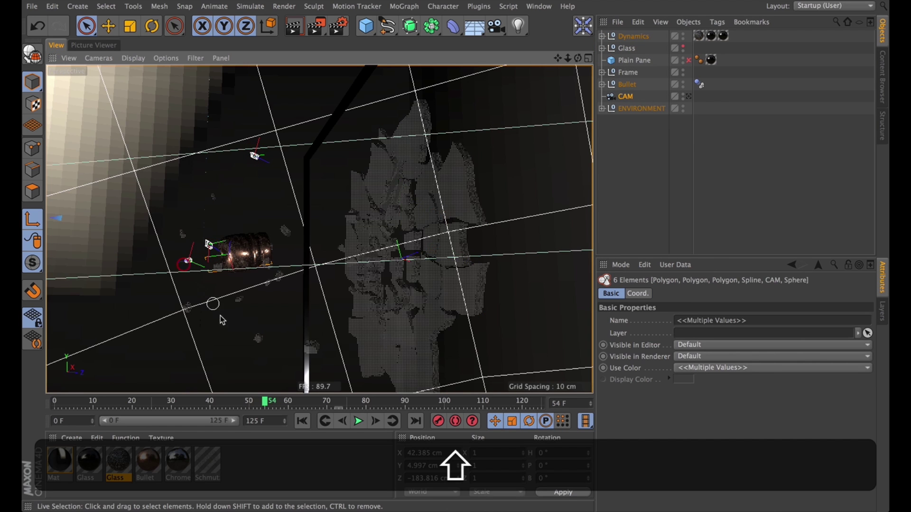
left_click(258, 336, "shift")
left_click(281, 278, "shift")
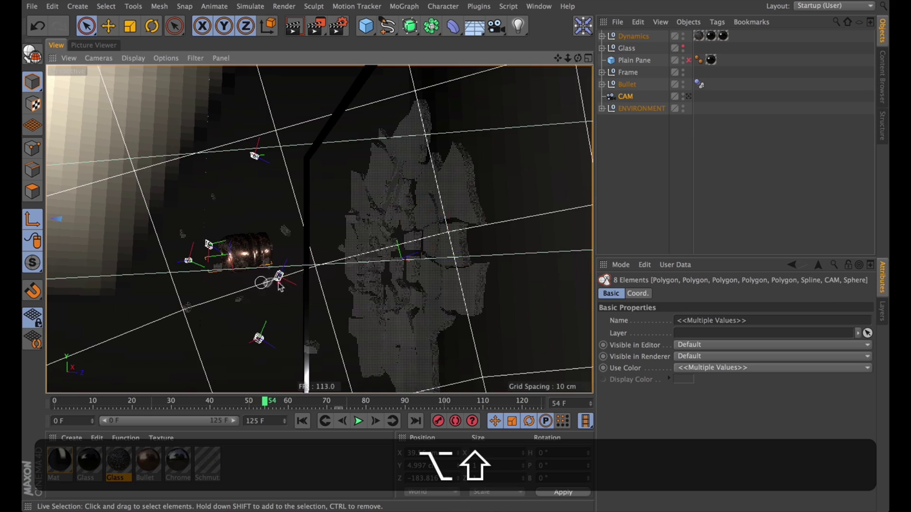
right_click_drag(269, 280, 316, 274, "alt")
left_click(270, 280, "shift")
mouse_move(299, 267)
left_mouse_down("alt")
mouse_move(315, 295)
mouse_move(285, 273)
left_mouse_up("alt")
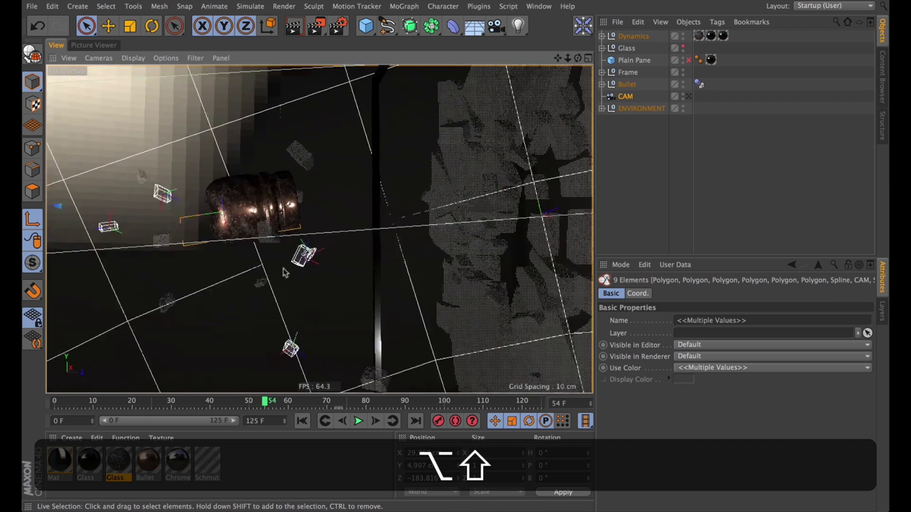
right_click_drag(298, 178, 270, 190, "alt")
left_click_drag(308, 186, 414, 250, "alt")
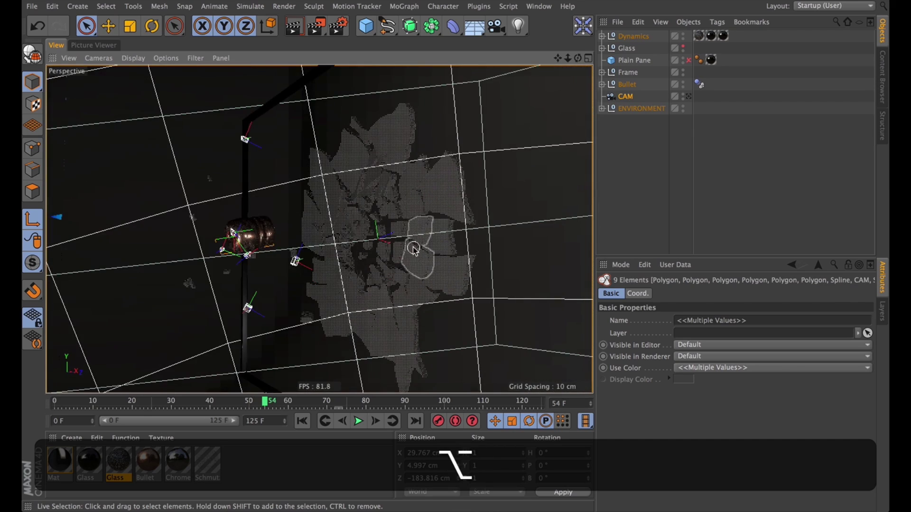
- Remove the camera, the environment Sphere and the bullet's Spline from the selection so only the six shard polygons stay selected
left_click(356, 130, "super")
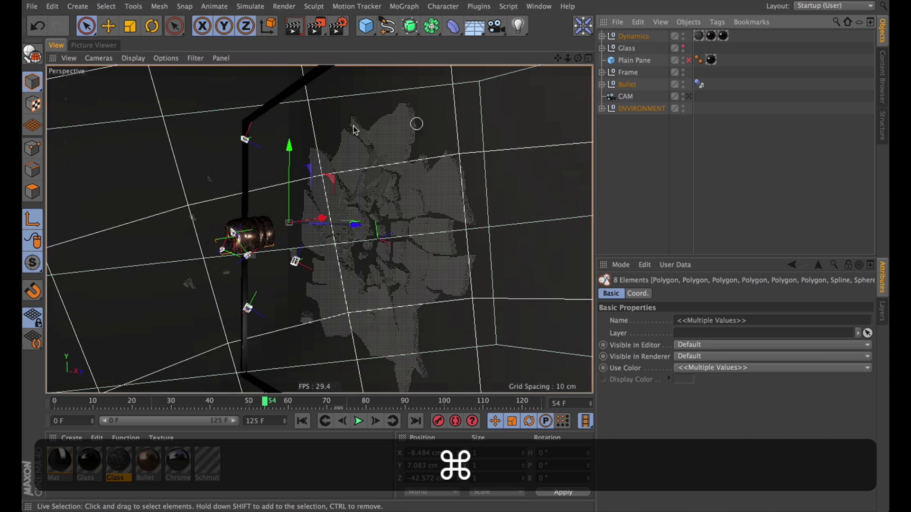
left_click(172, 152, "super")
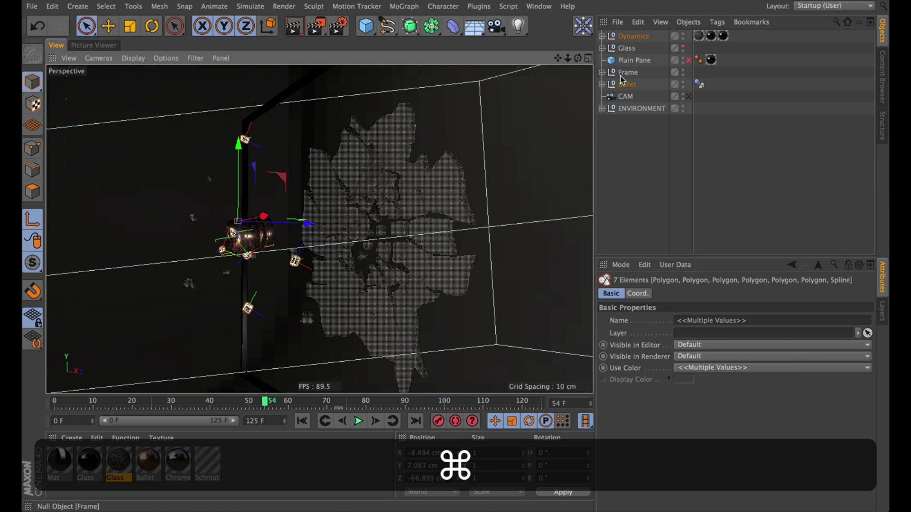
left_click(602, 84)
left_click(608, 96)
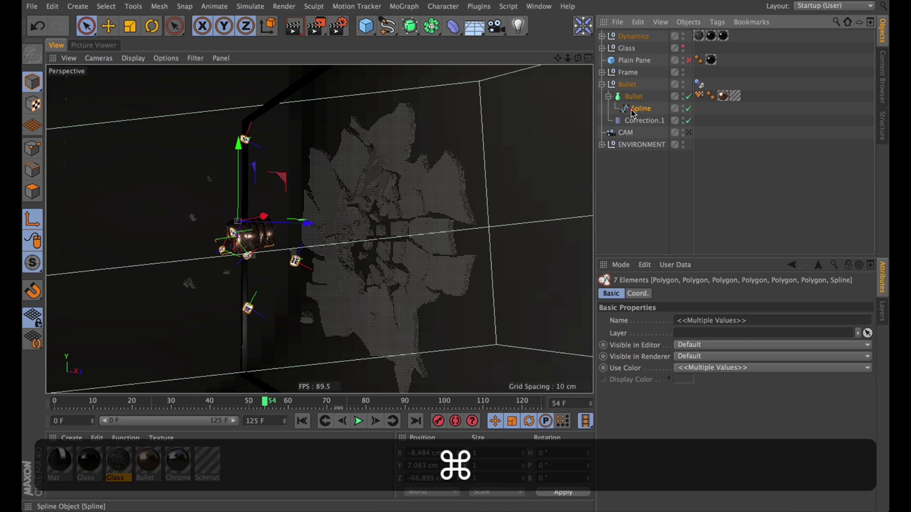
left_click(636, 109, "super")
left_click(602, 84)
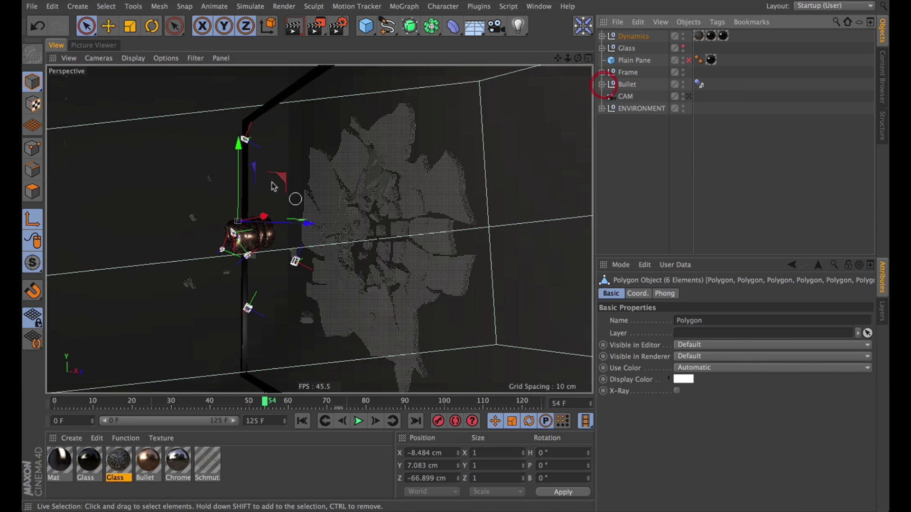
- Group the six selected shards into a null and cut that null out of the converted Dynamics hierarchy
key("alt+g")
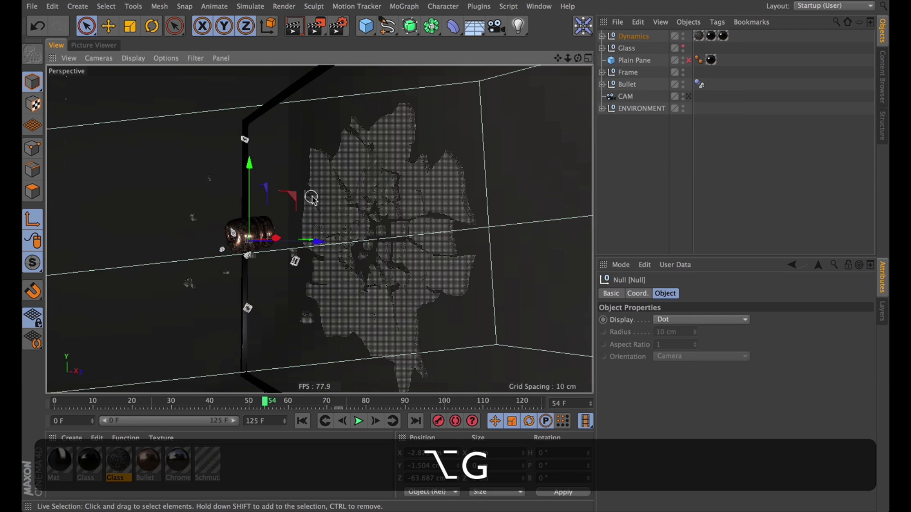
left_click(602, 36)
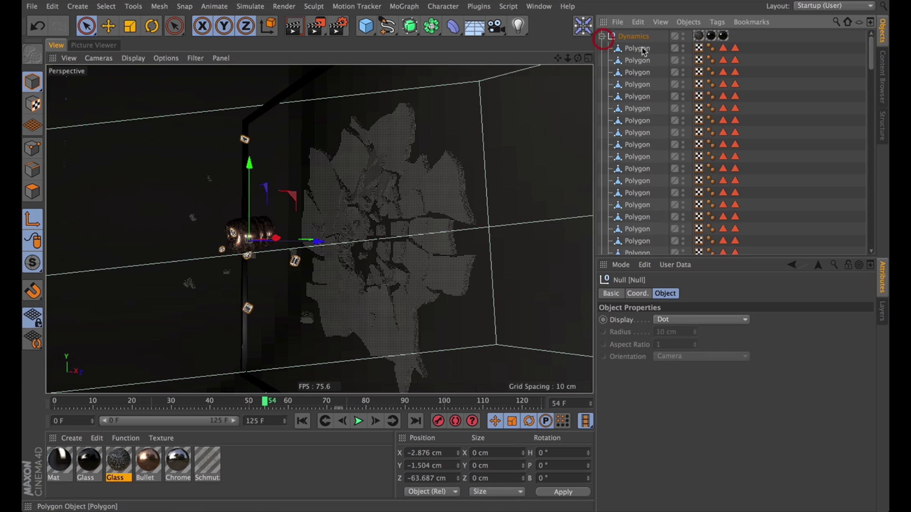
scroll(781, 216, "down", 10)
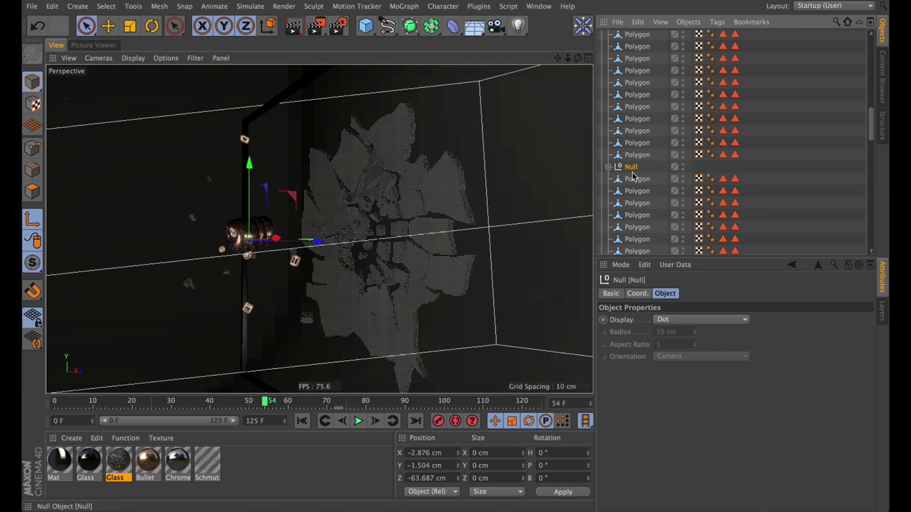
key("super+x")
- Delete the converted Dynamics null with its remaining pieces and paste the cut shard group back into the scene
scroll(769, 112, "up", 10)
scroll(754, 236, "up", 1)
left_click(633, 37)
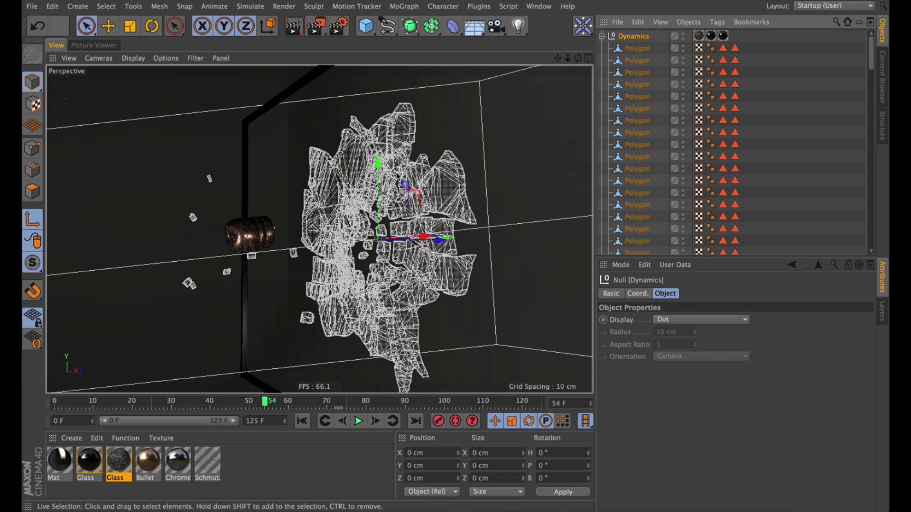
key("super+BackSpace")
key("super+v")
right_click_drag(251, 250, 289, 247, "alt")
mouse_move(289, 246)
left_mouse_down("alt")
mouse_move(254, 266)
mouse_move(275, 247)
left_mouse_up("alt")
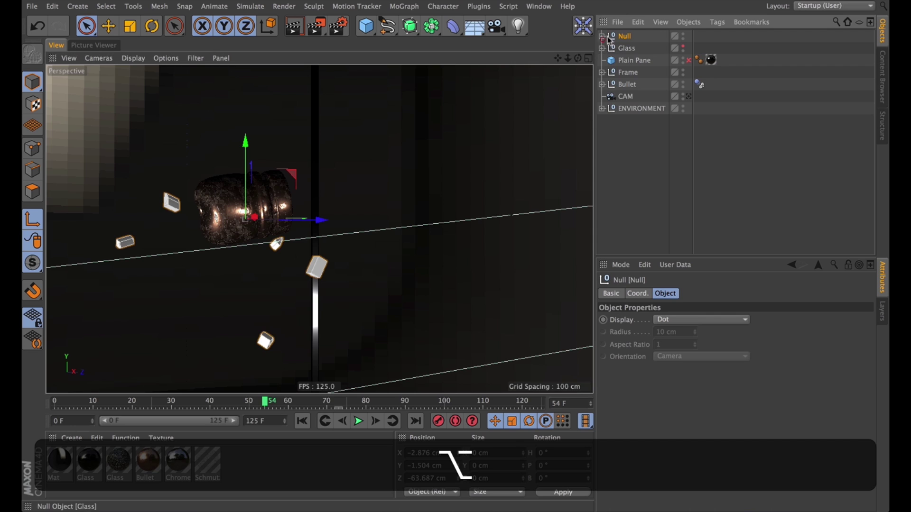
- Set the position of all six shard polygons in the null to 0 cm and their rotation to 0° on every axis
left_click(601, 36)
left_click(636, 48)
left_click(638, 107, "shift")
left_click(638, 294)
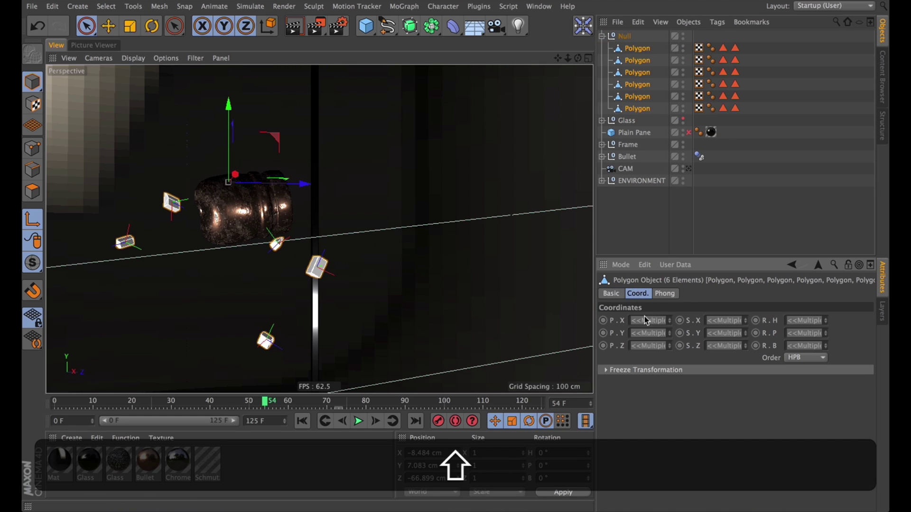
key("BackSpace")
key("Tab")
key("BackSpace")
key("Tab")
key("BackSpace")
key("Tab")
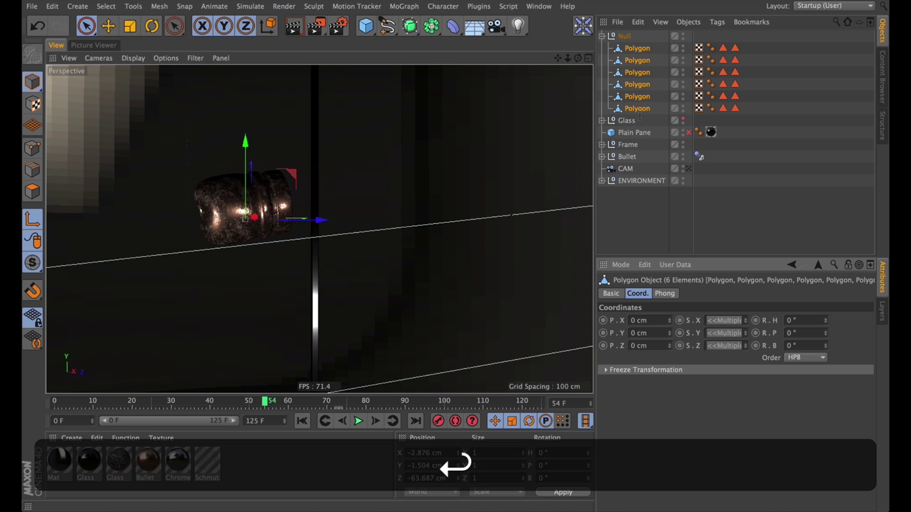
left_click(605, 39)
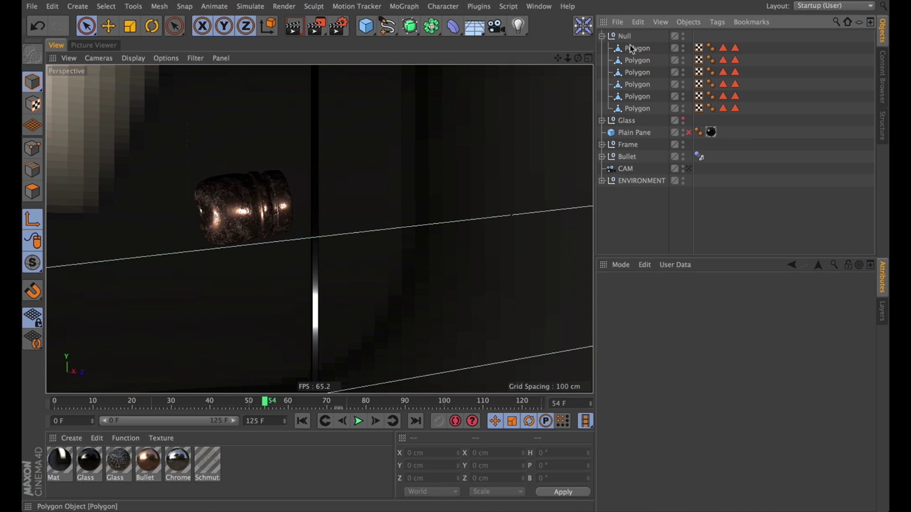
- Add a particle Emitter to the scene with the shard null as its child
left_click(626, 36)
left_click_drag(583, 26, 631, 40)
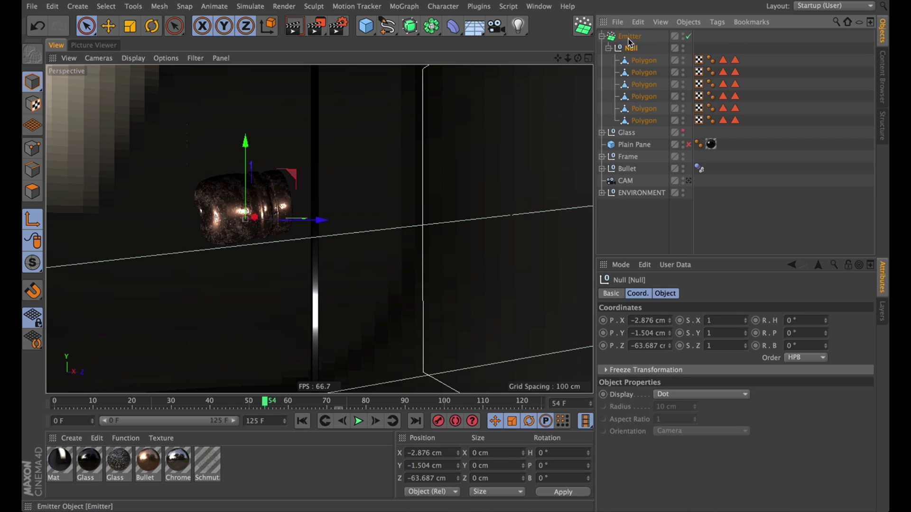
left_click(630, 37)
- Move the six shard polygons directly under the Emitter, delete the empty null and collapse the Emitter hierarchy
left_click(645, 61)
left_click(644, 121, "shift")
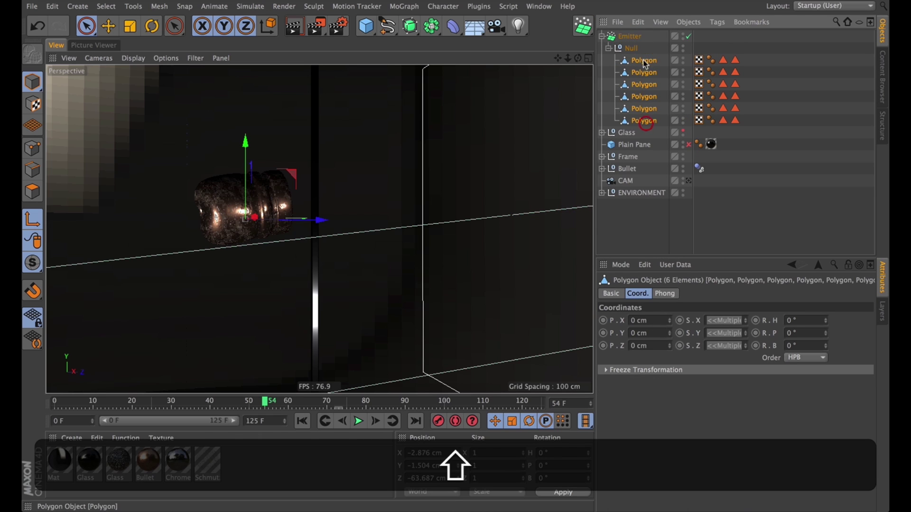
left_click_drag(636, 44, 634, 38)
left_click(629, 122)
key("BackSpace")
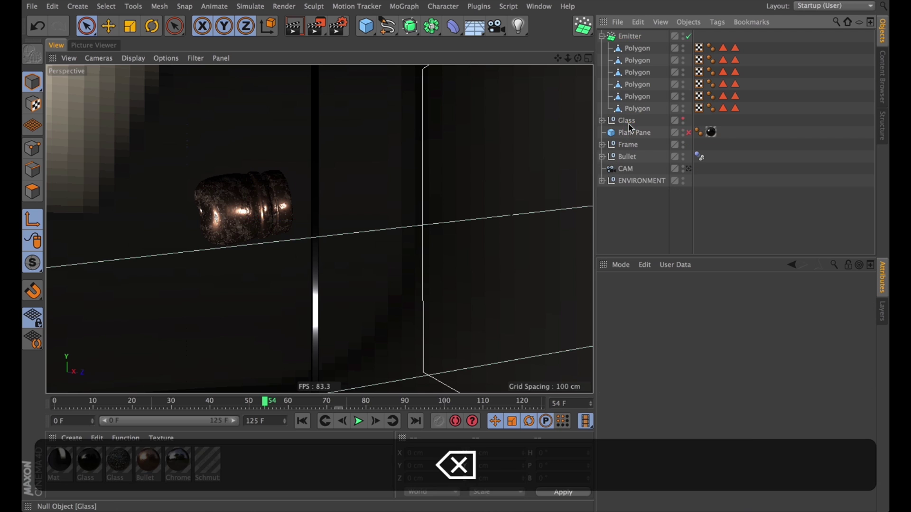
left_click(612, 36)
left_click(602, 37)
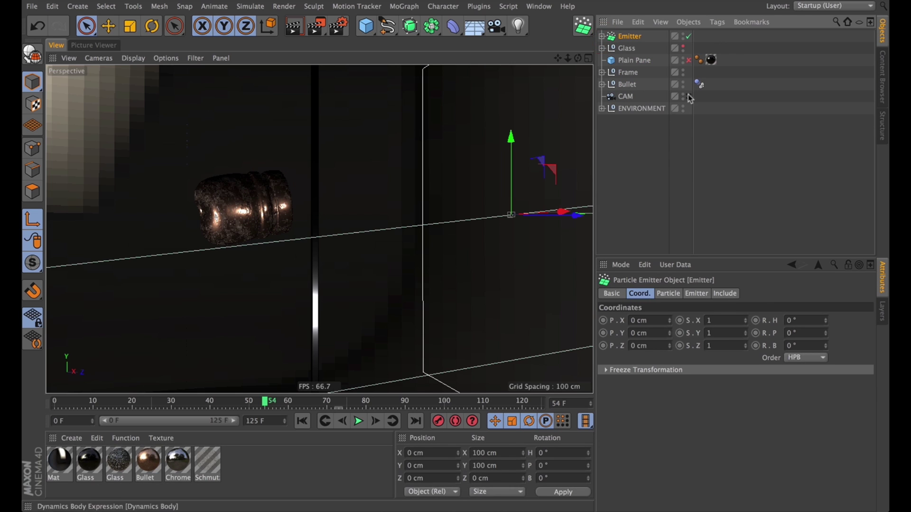
- Play the animation from the start and examine the direction in which the Emitter sends its particles
right_click_drag(500, 187, 478, 226, "alt")
left_click_drag(498, 200, 560, 213, "alt")
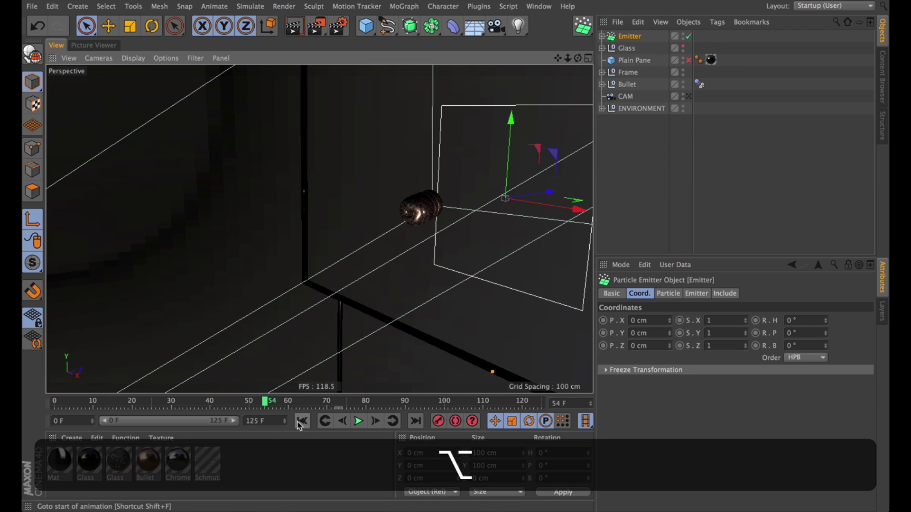
left_click(302, 421)
left_click(359, 422)
left_click_drag(342, 238, 470, 227, "alt")
key("alt+Escape")
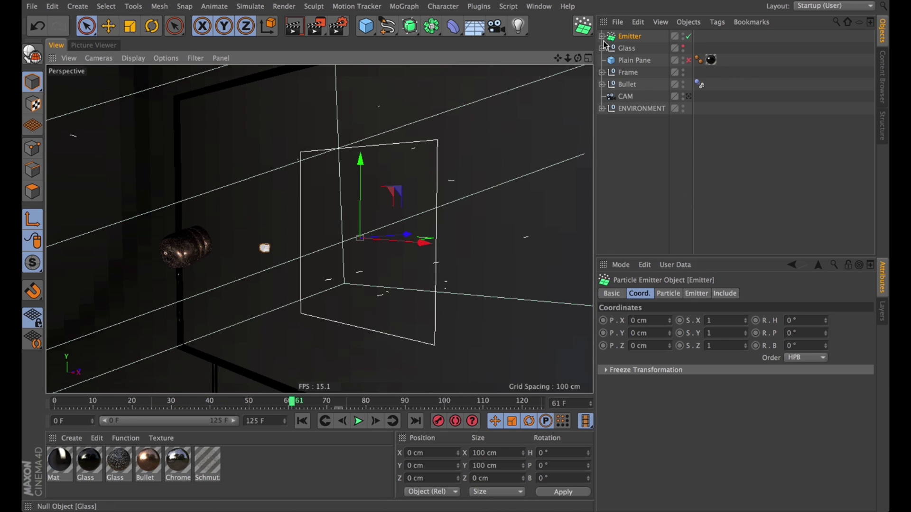
- Set the Emitter's modifier mode to Include and add a new Gravity object to its Modifiers list
left_click(602, 48)
left_click(636, 60)
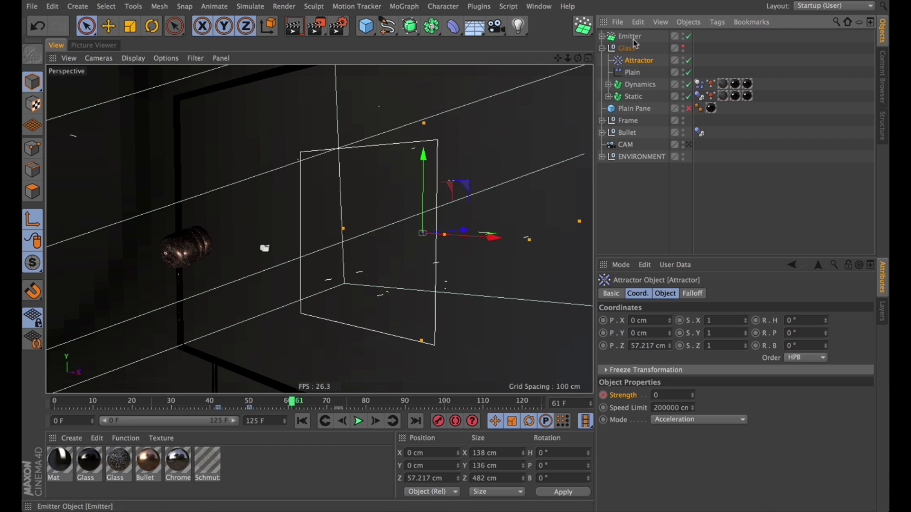
left_click(634, 38)
left_click(724, 294)
left_click(675, 321)
left_click(662, 332)
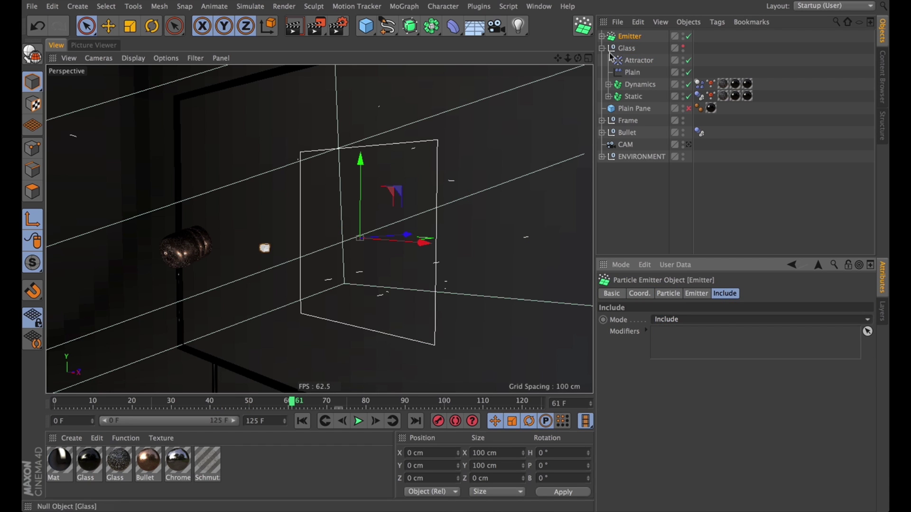
left_click_drag(581, 28, 650, 149)
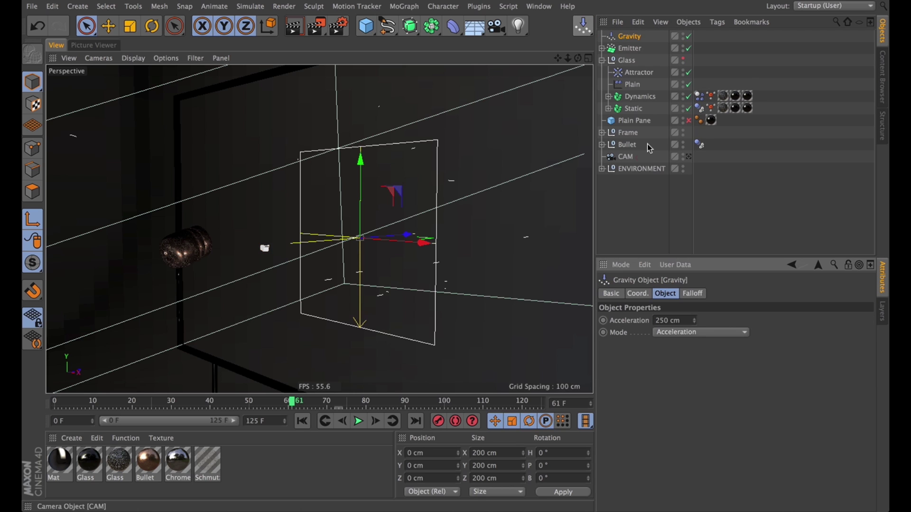
left_click(633, 47)
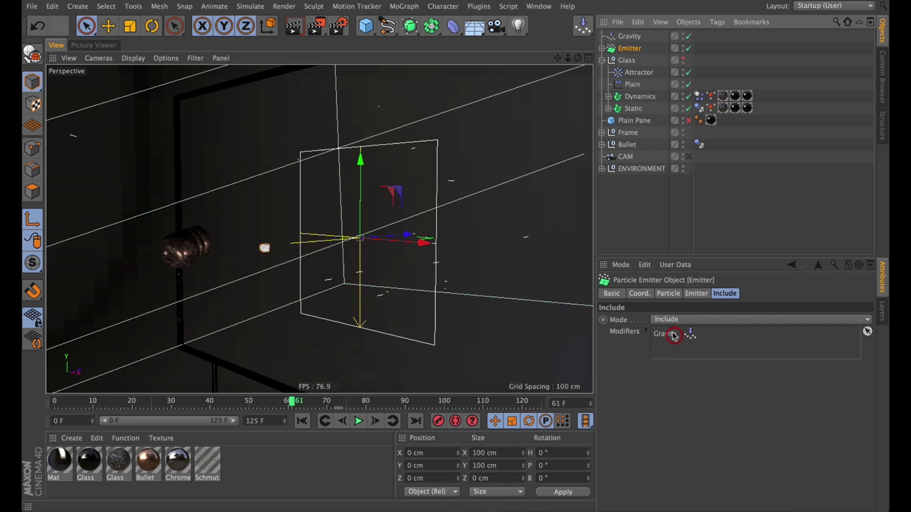
- Set the Gravity object's acceleration to 10 cm while playing the animation to check how the particles fall
left_click(626, 37)
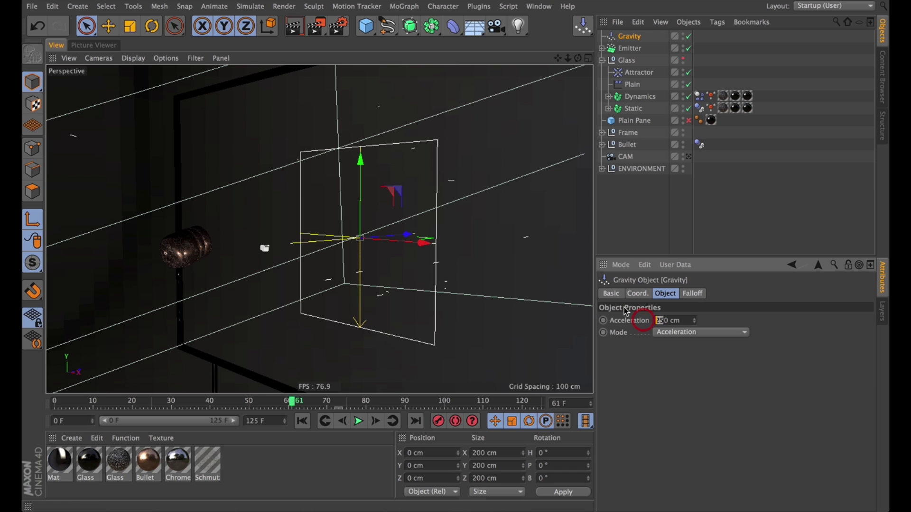
key("Return")
left_click(359, 421)
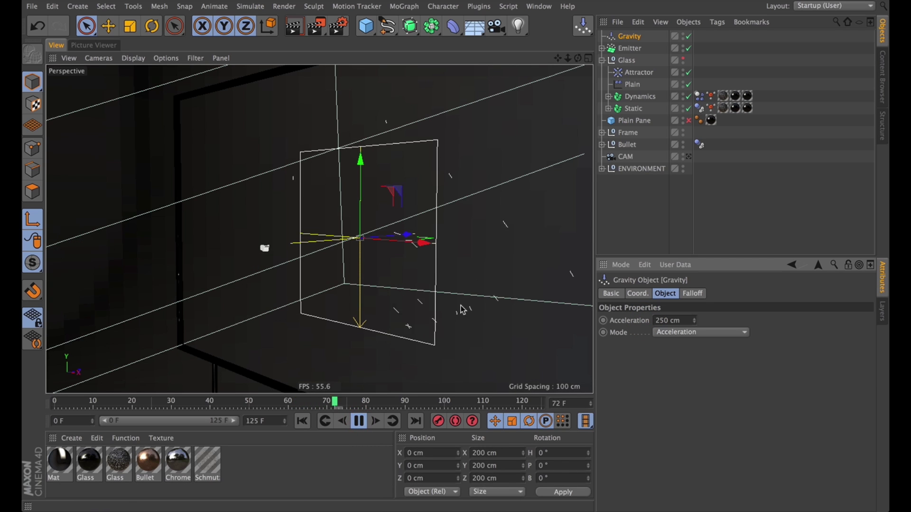
type("10")
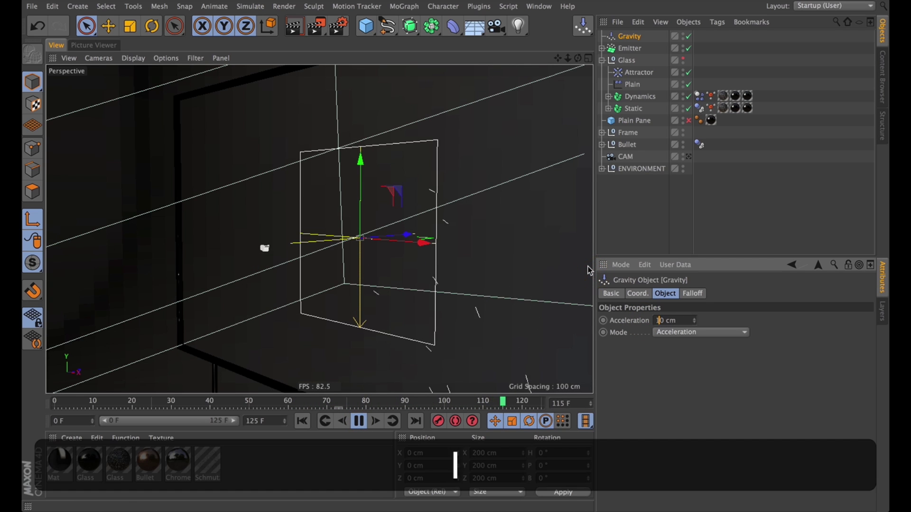
key("Return")
left_click(359, 422)
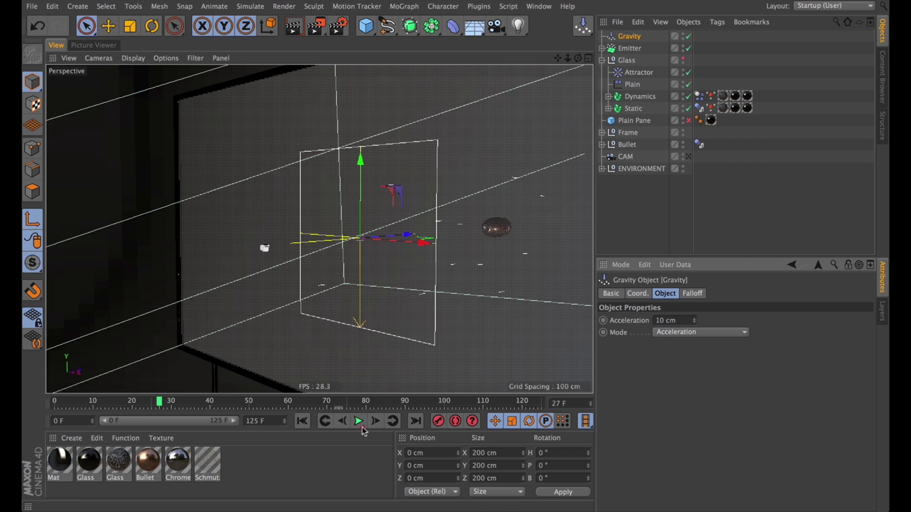
- Exclude the Gravity object from the forces acting on the Dynamics glass through its Dynamics Body tag
left_click(696, 97)
left_click(761, 294)
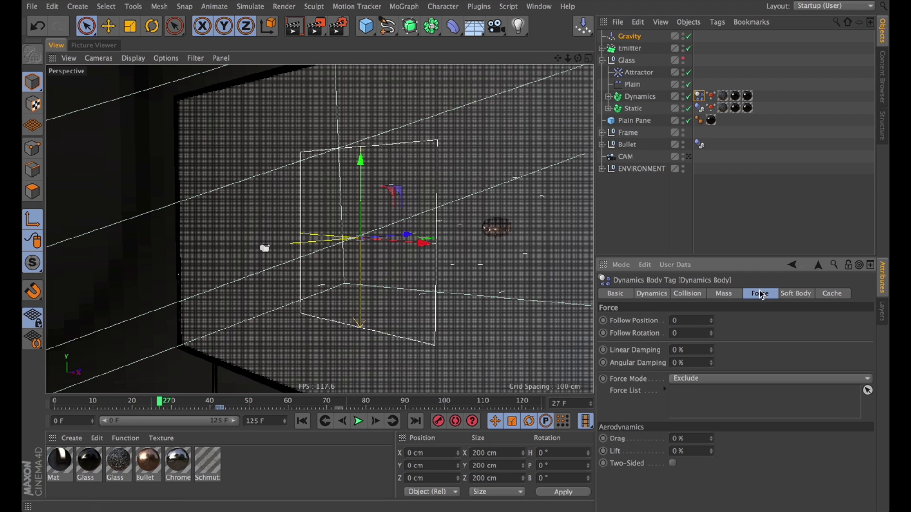
left_click_drag(634, 33, 629, 97)
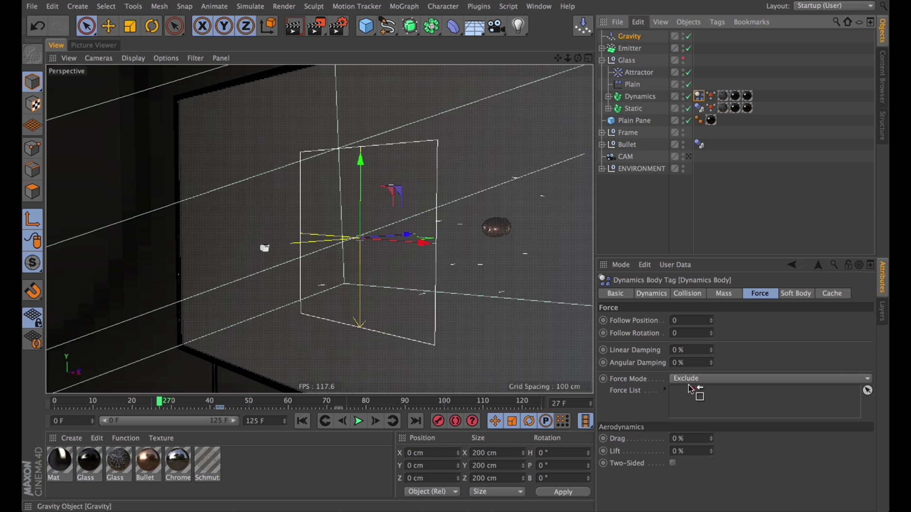
left_click_drag(691, 391, 691, 391)
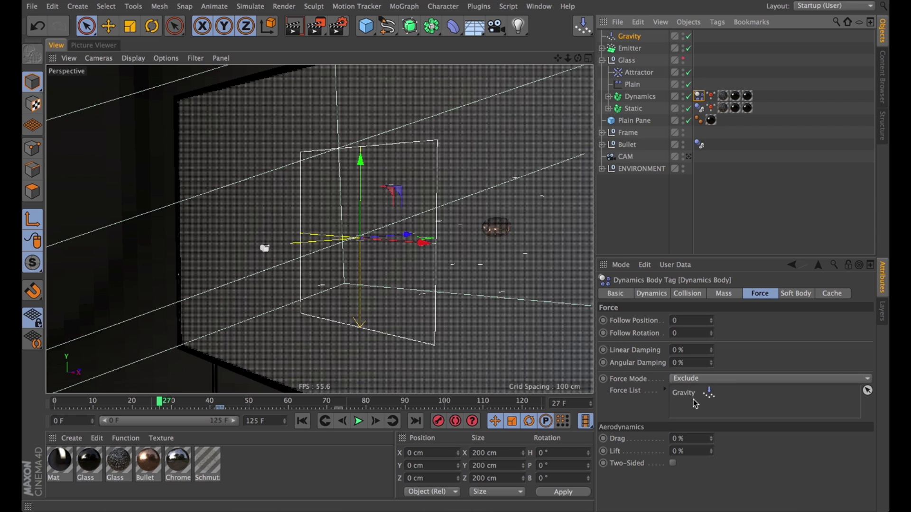
left_click(779, 61)
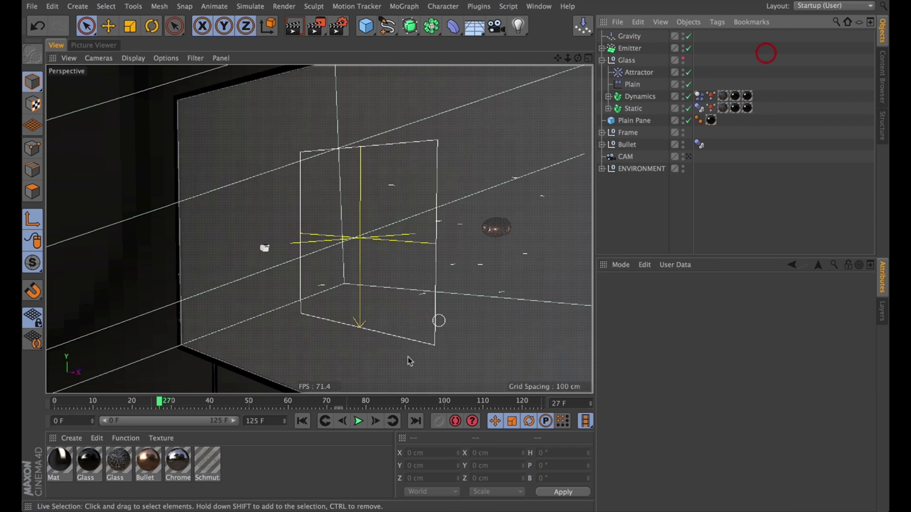
- Set the Emitter's heading rotation to 180° and replay the animation from the start to check the emission direction
left_click(633, 35)
left_click(633, 47)
left_click(640, 294)
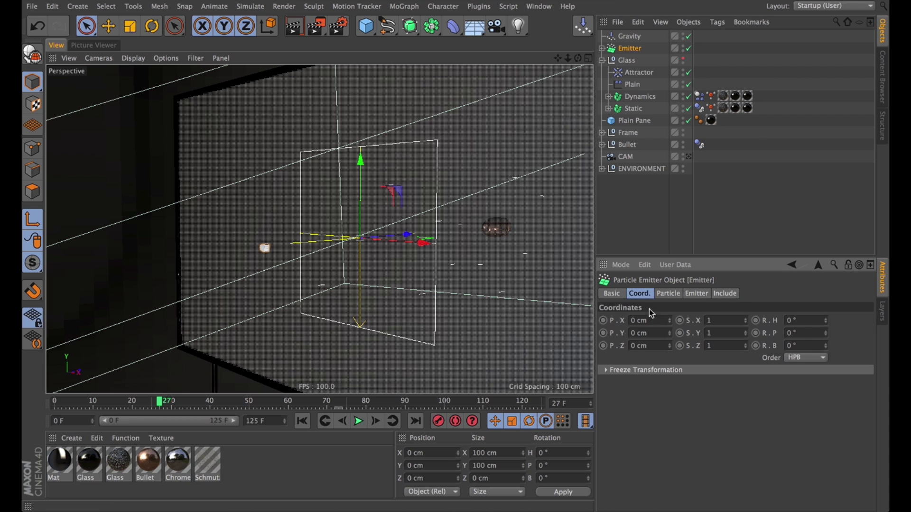
type("180")
key("Return")
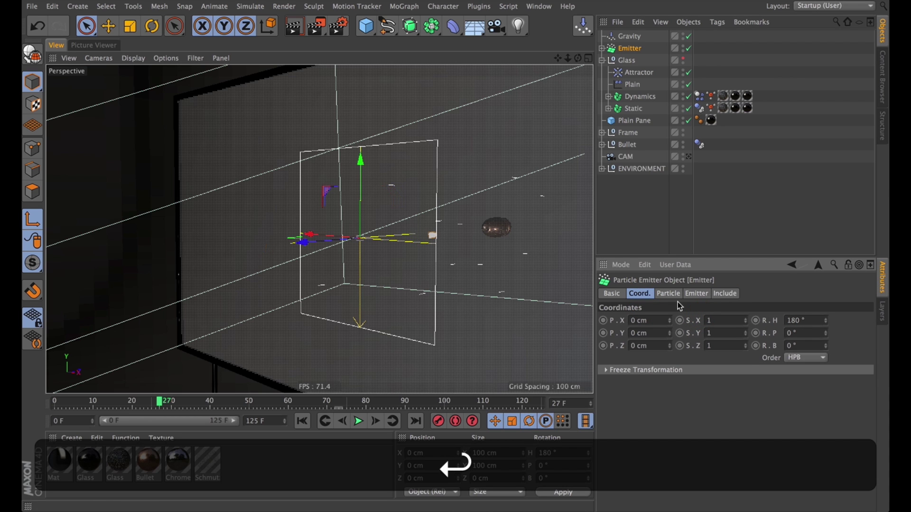
left_click(302, 420)
left_click(357, 421)
left_click_drag(405, 285, 406, 216, "alt")
key("Escape")
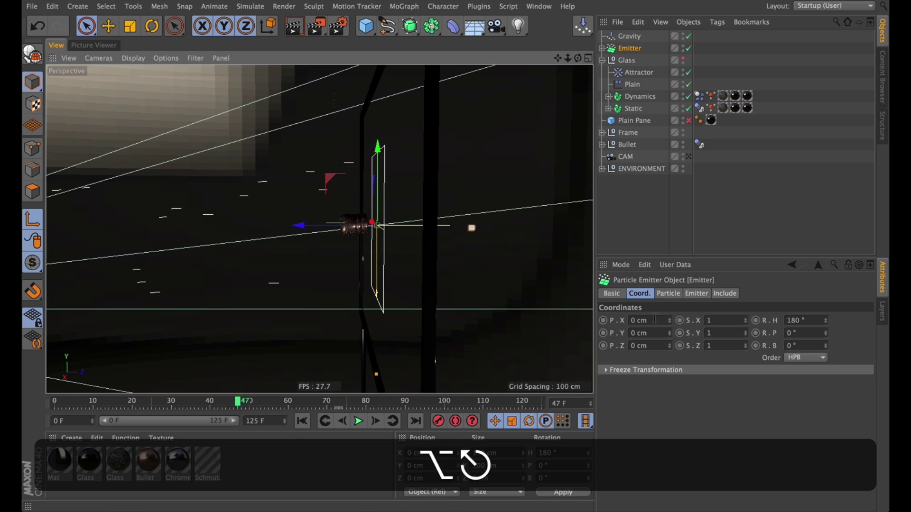
- Limit the Emitter's emission to start at frame 41 and stop at frame 43, and replay the animation
left_click(673, 293)
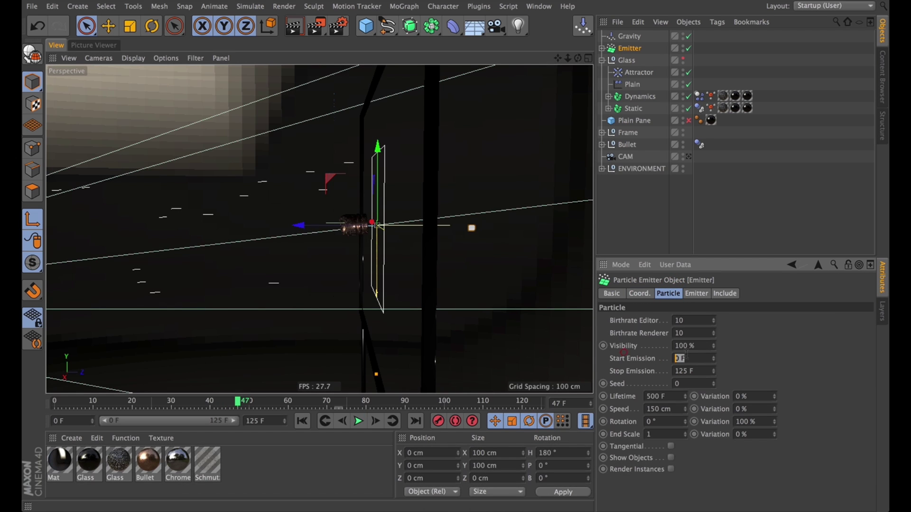
type("41")
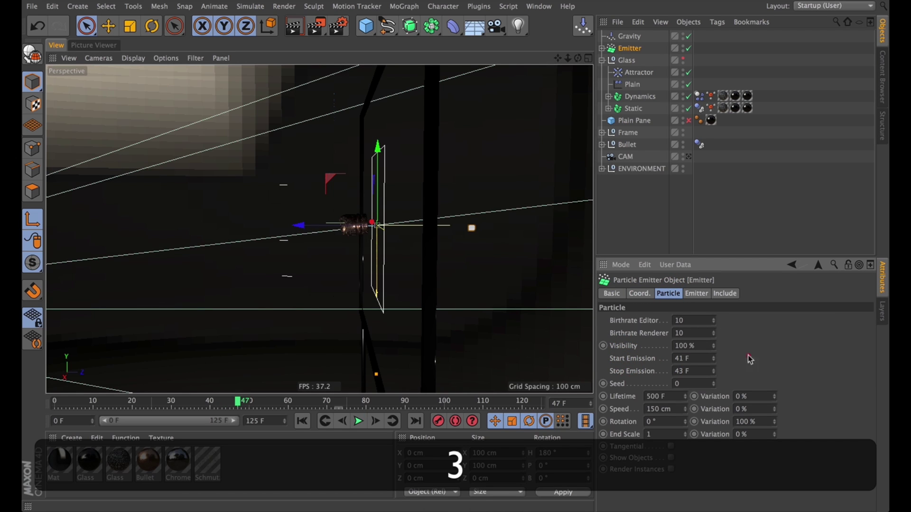
left_click(302, 421)
left_click(361, 421)
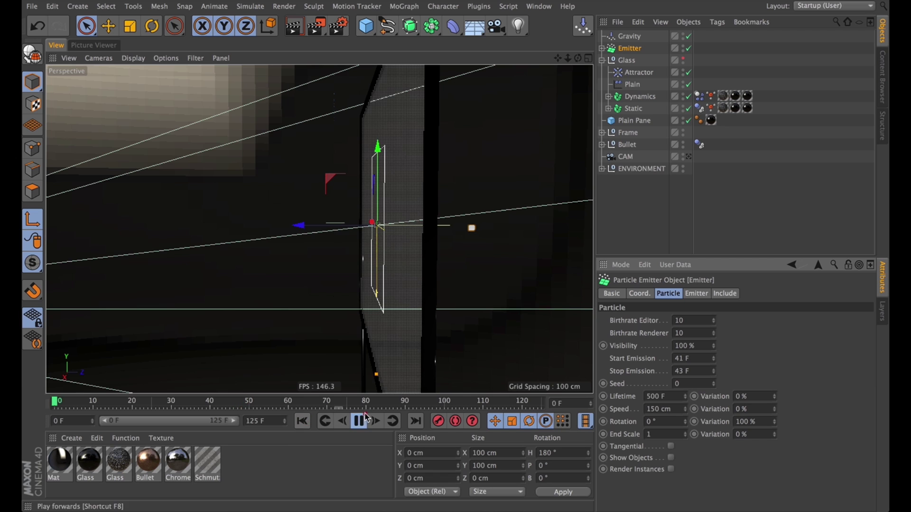
left_click_drag(461, 374, 466, 324, "alt")
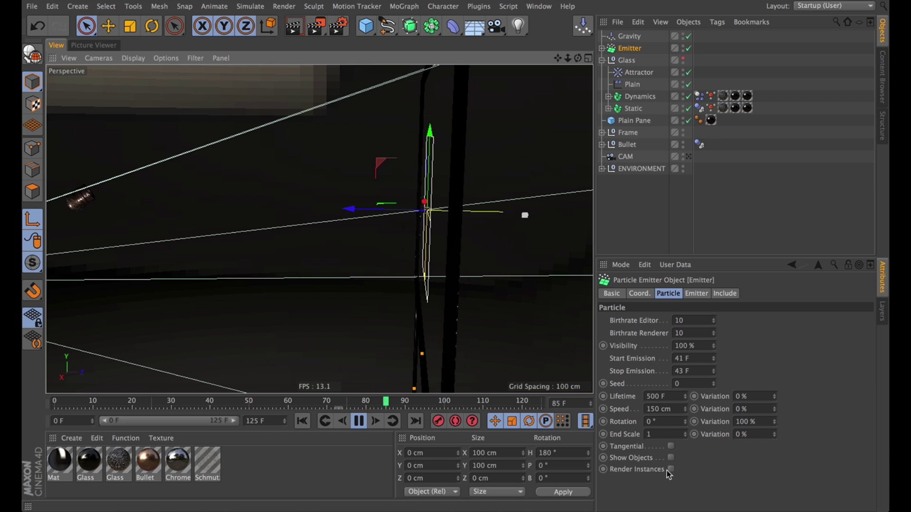
- Enable Show Objects on the Emitter and replay the impact to inspect the emitted shard up close
left_click(671, 459)
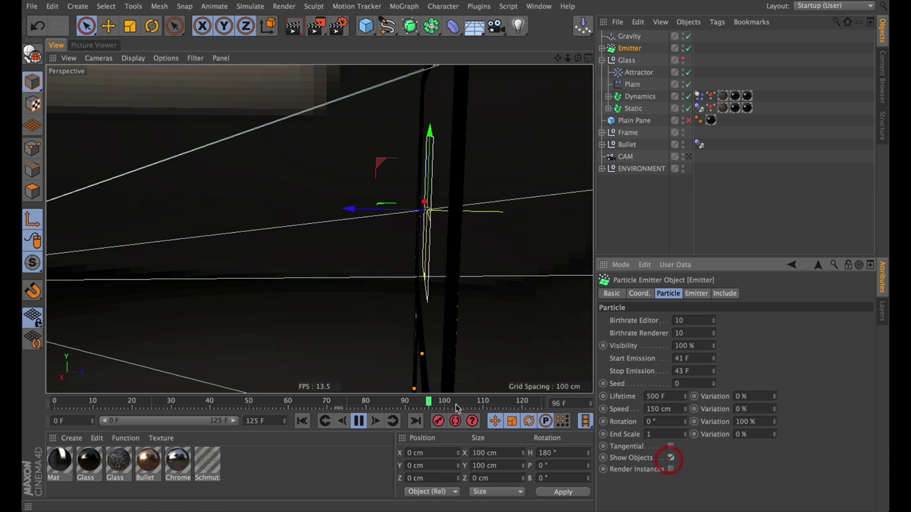
left_click(190, 401)
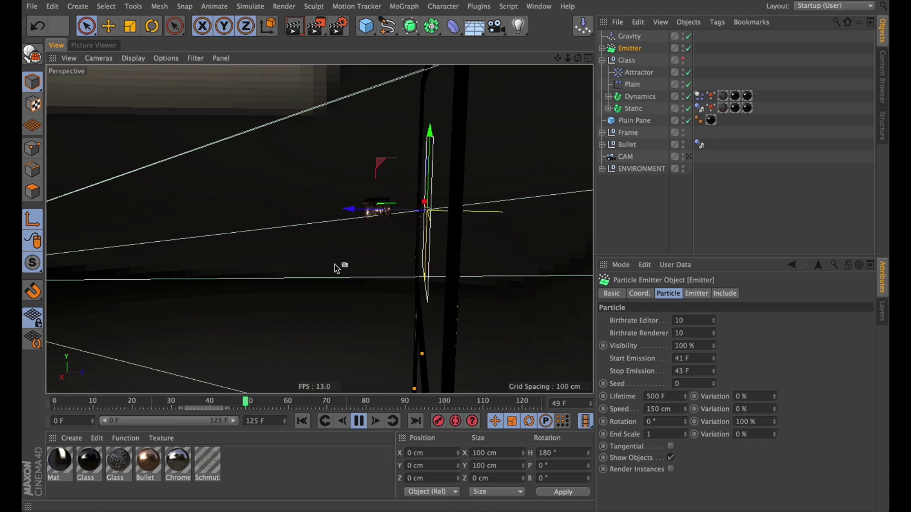
key("alt+Escape")
right_click_drag(281, 266, 480, 351, "alt")
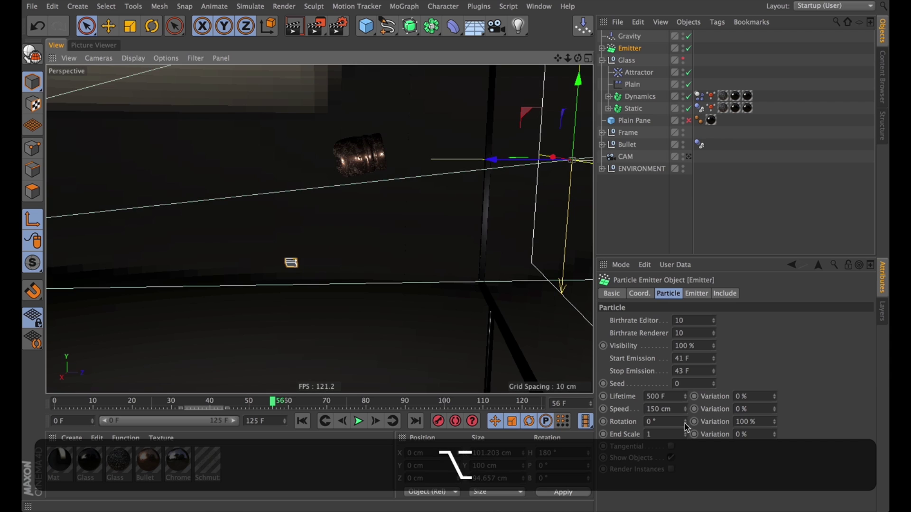
- Set the Emitter's particle rotation to 180° and play the animation to check the tumbling shards
left_click_drag(685, 423, 689, 380)
left_click(670, 419)
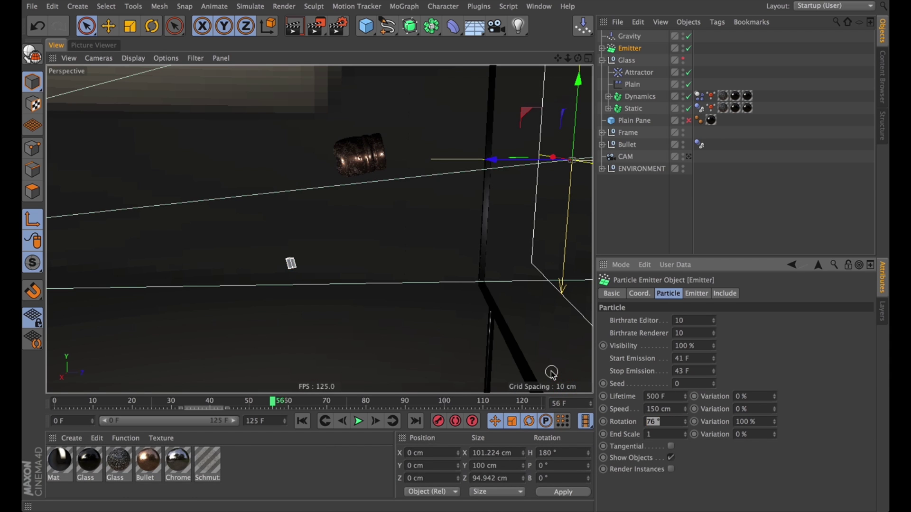
type("180")
key("Return")
left_click(360, 421)
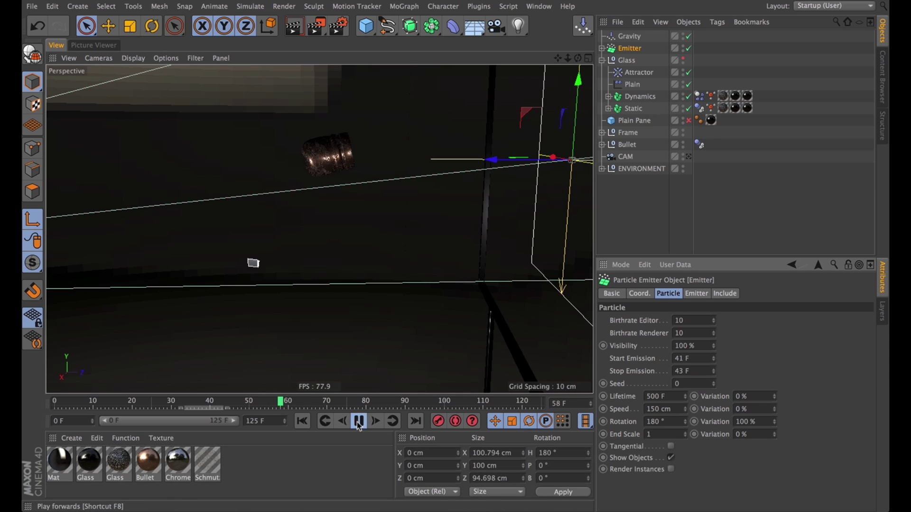
key("section")
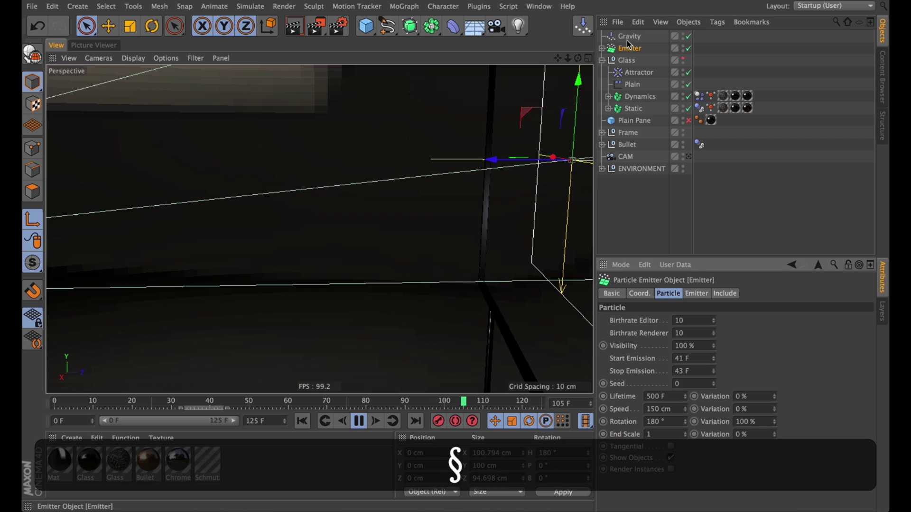
- Set the Emitter's editor and renderer birthrates to 1000 and replay the animation from the start
left_click(630, 48)
key("Escape")
left_click(693, 320)
type("00")
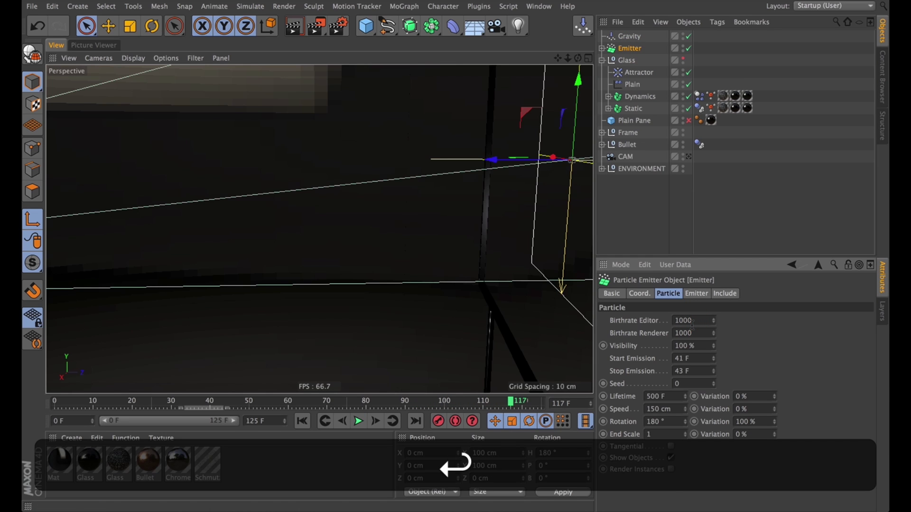
left_click(302, 421)
left_click(358, 421)
right_click_drag(409, 211, 367, 274, "alt")
left_click_drag(369, 277, 441, 218, "alt")
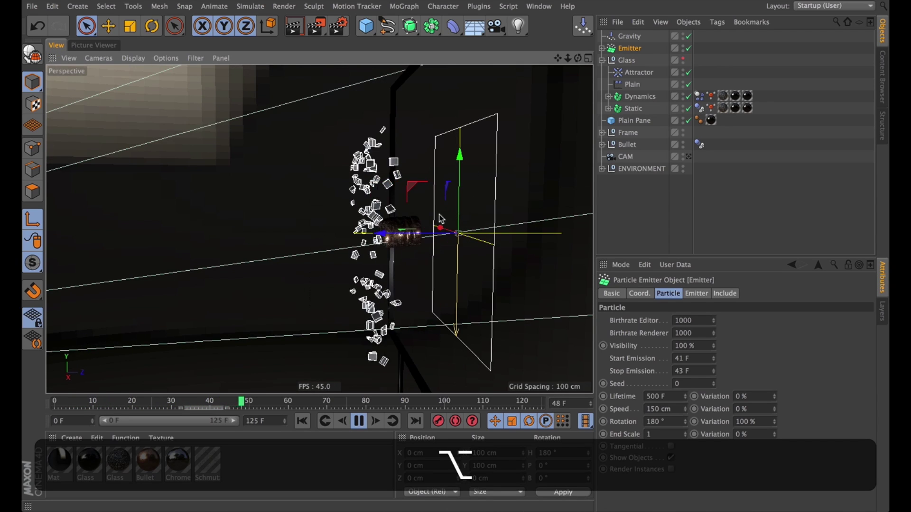
- Set the Emitter's speed variation to 100% and its speed to 110 cm, and replay the impact
right_click_drag(440, 216, 453, 300, "alt")
left_click_drag(774, 397, 786, 189)
key("super+z")
left_click_drag(773, 409, 800, 109)
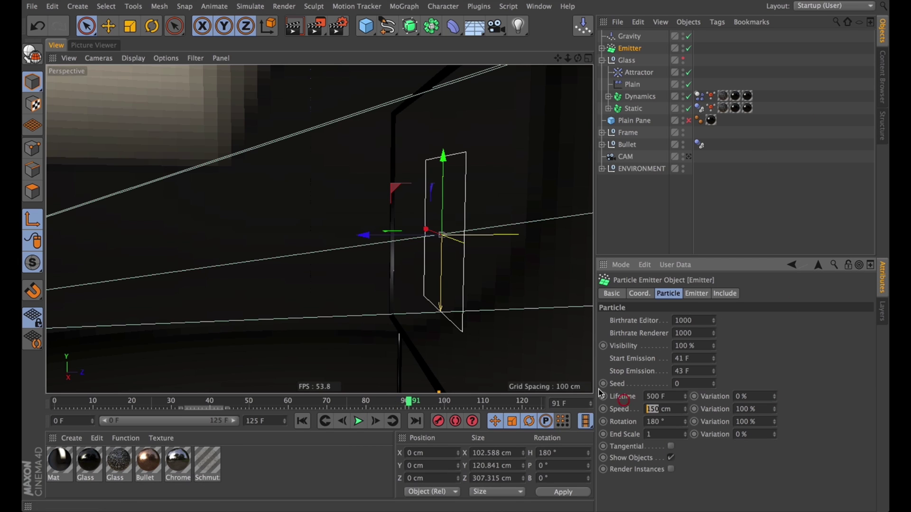
type("1")
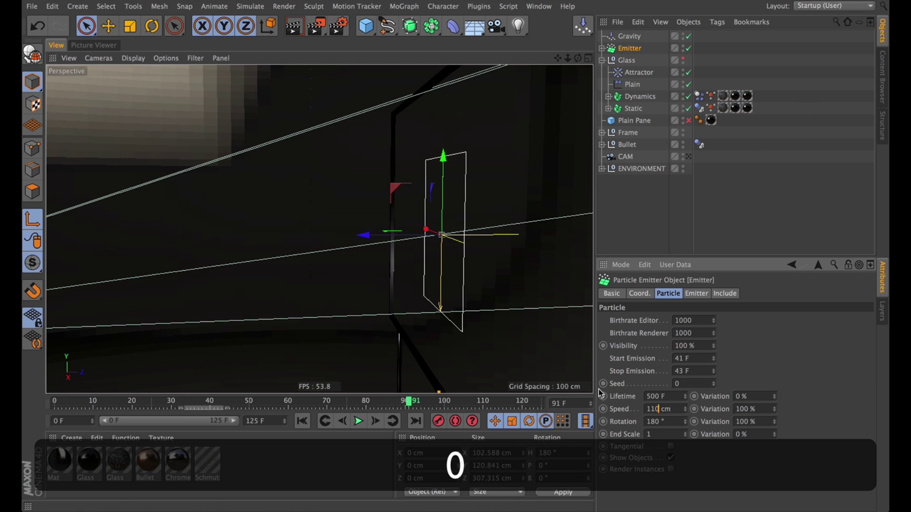
left_click(306, 421)
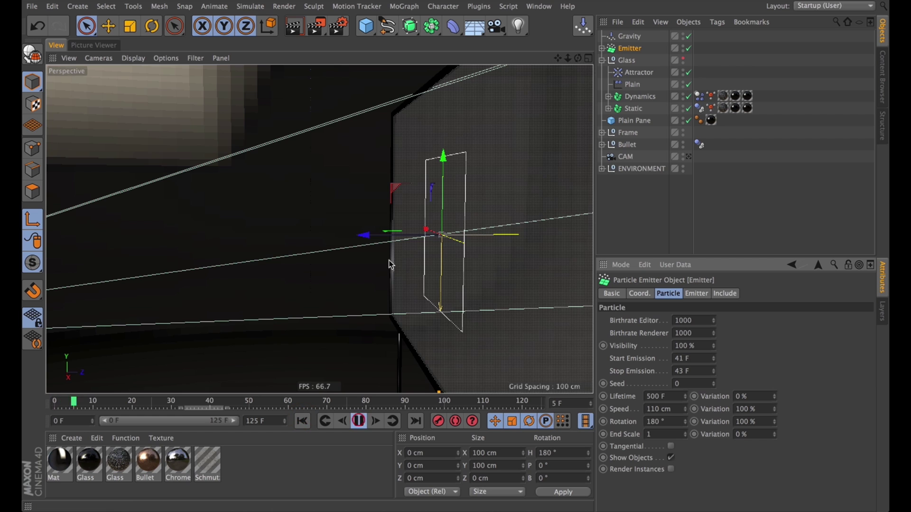
right_click_drag(481, 206, 467, 234, "alt")
left_click_drag(468, 234, 430, 244, "alt")
left_click(689, 120)
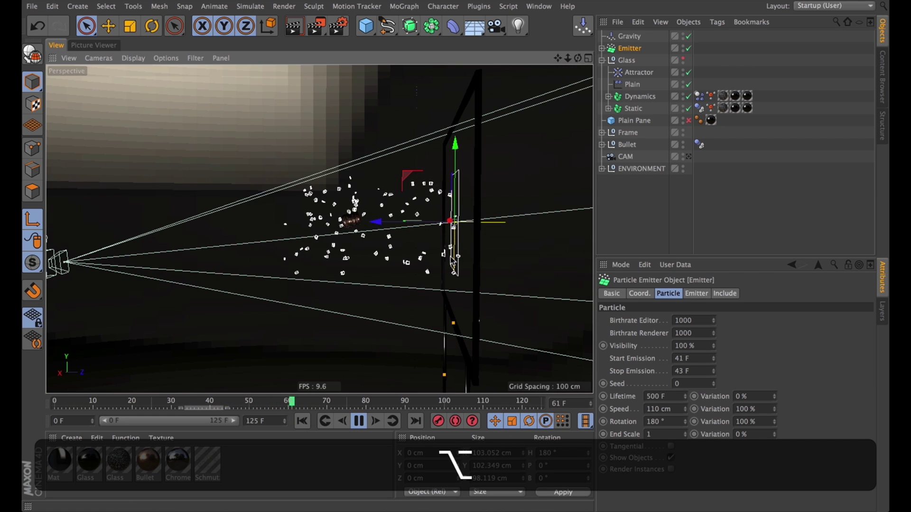
- Set the Emitter's speed to 100 cm and replay the animation, inspecting the debris around the bullet up close
left_click_drag(651, 409, 718, 417)
type("00")
key("Return")
left_click(302, 421)
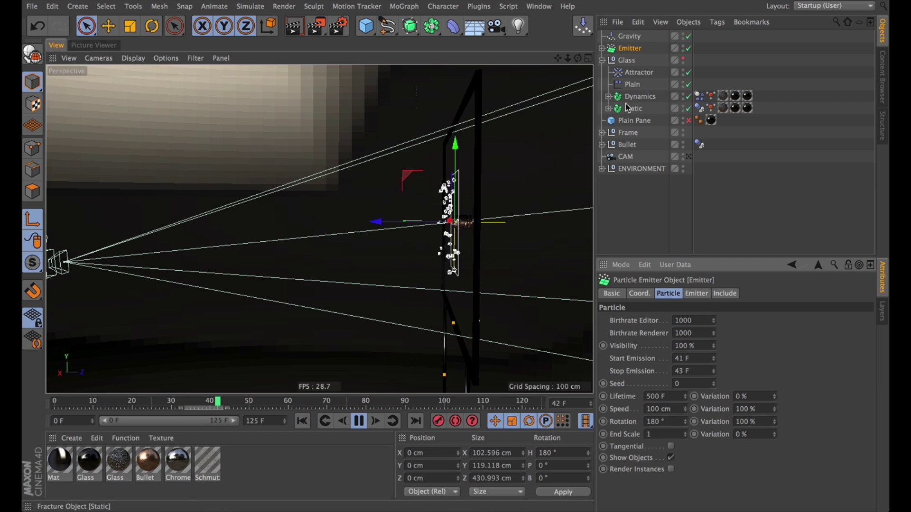
right_click_drag(483, 219, 525, 215, "alt")
key("Escape")
left_click(303, 421)
left_click(359, 421)
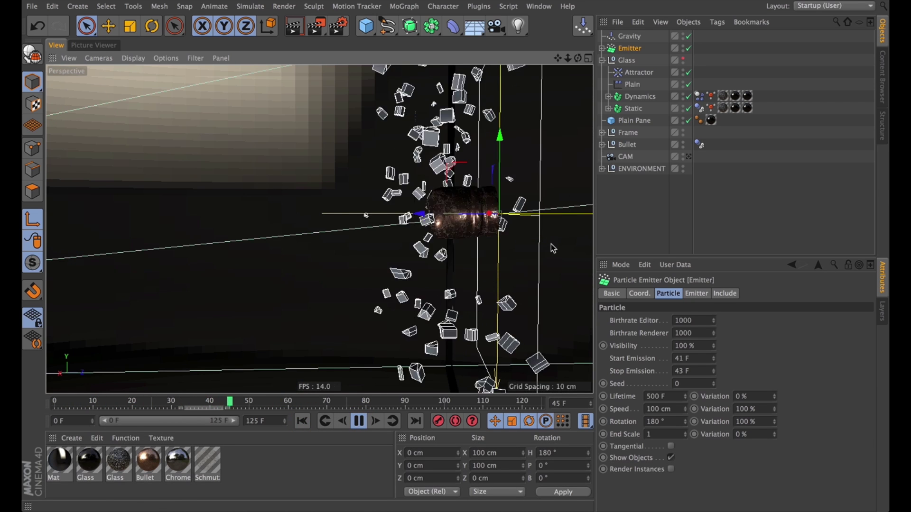
key("alt+Escape")
left_click_drag(502, 197, 508, 265, "alt")
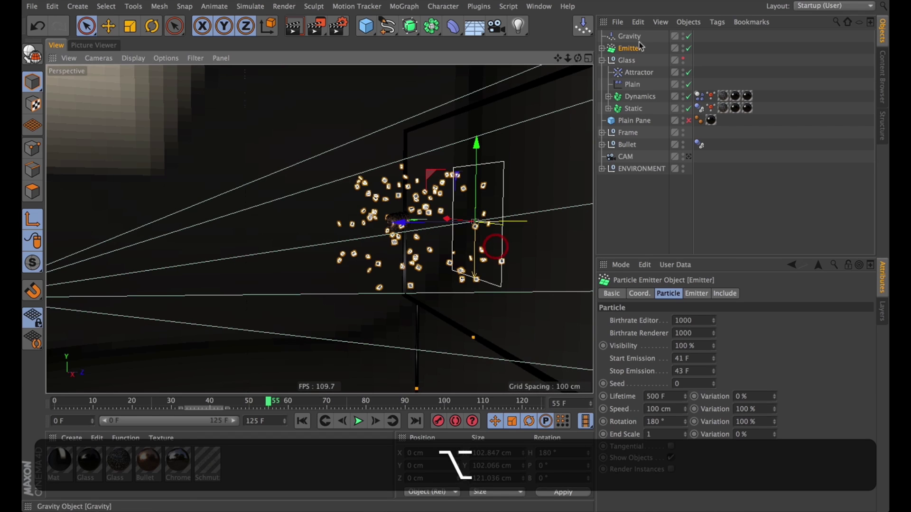
- Reduce the Emitter's emission area to 39 cm in X and 45 cm in Y
left_click(639, 294)
left_click(697, 294)
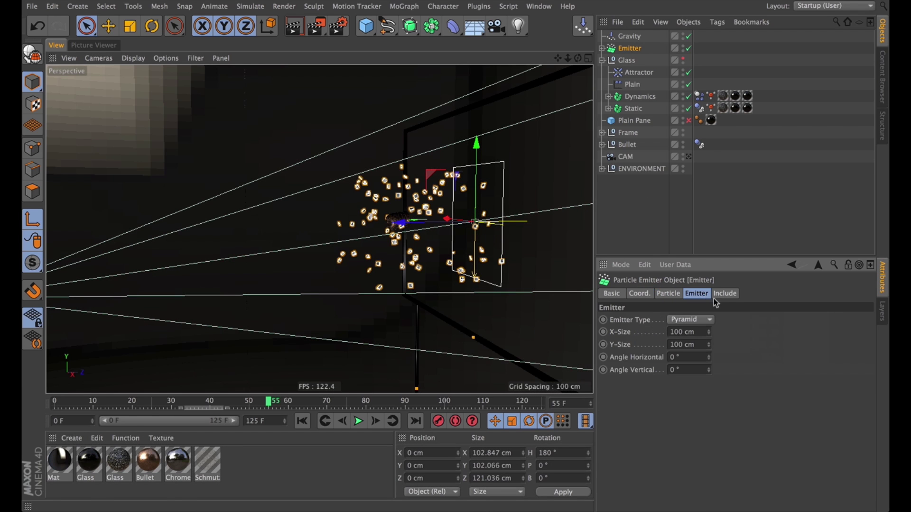
left_click_drag(711, 335, 703, 343)
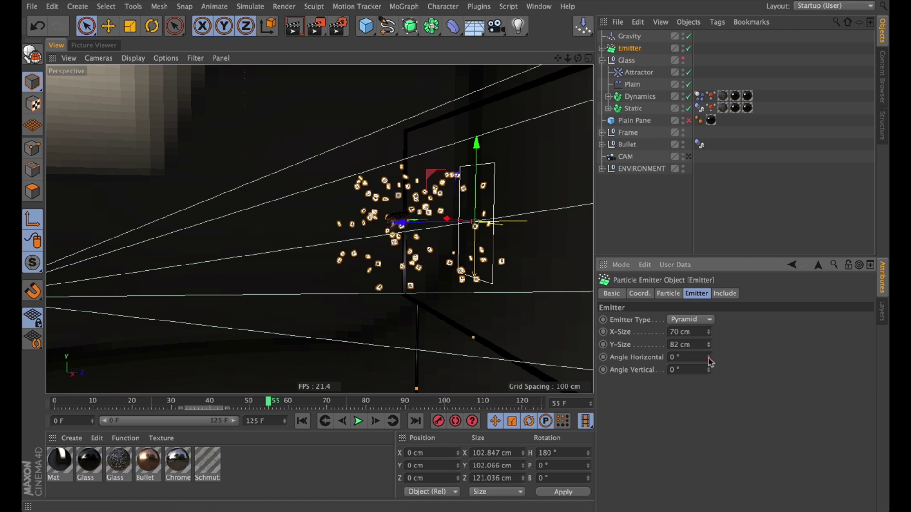
left_click(683, 59)
right_click_drag(483, 219, 544, 222, "alt")
mouse_move(546, 224)
left_mouse_down("alt")
mouse_move(694, 356)
mouse_move(678, 321)
mouse_move(710, 341)
mouse_move(709, 351)
mouse_move(699, 256)
left_mouse_up("alt")
left_click(632, 52)
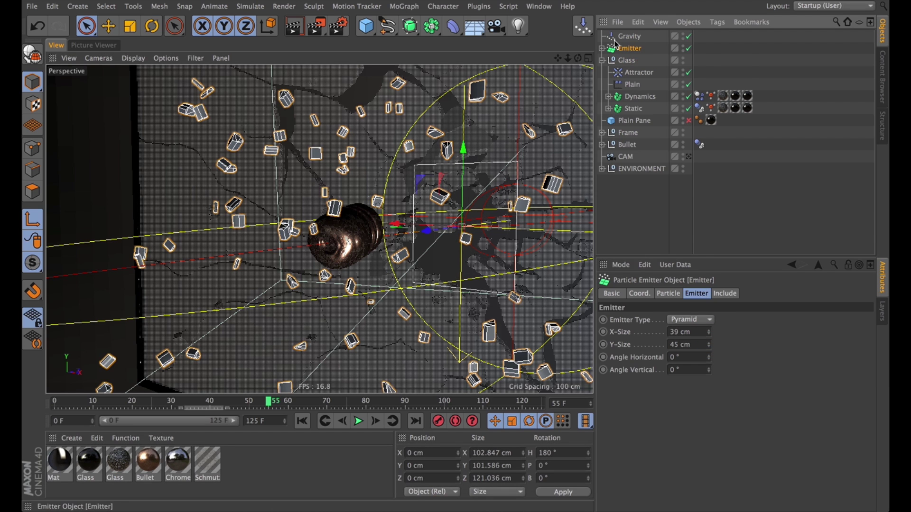
- Scale the six Polygon shards inside the Emitter to 0.6 on the X, Y and Z axes
left_click(602, 49)
left_click_drag(648, 74, 628, 124)
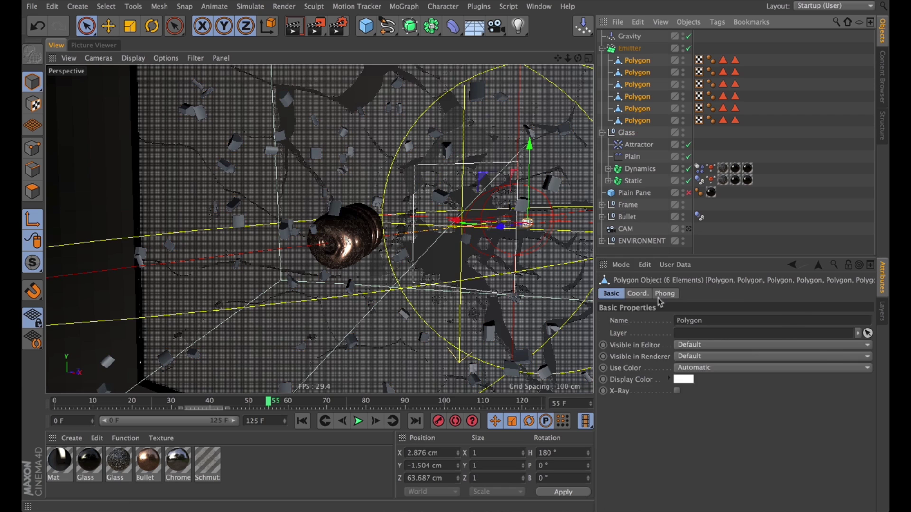
left_click(643, 292)
type("1")
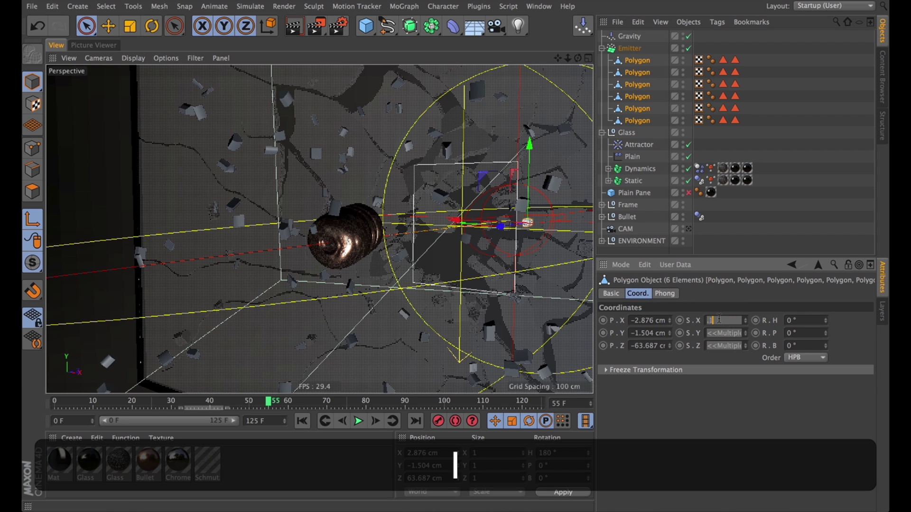
key("BackSpace")
type(".6")
key("Tab")
type(".6")
key("Tab")
type(".6")
key("Return")
left_click_drag(361, 378, 399, 365, "alt")
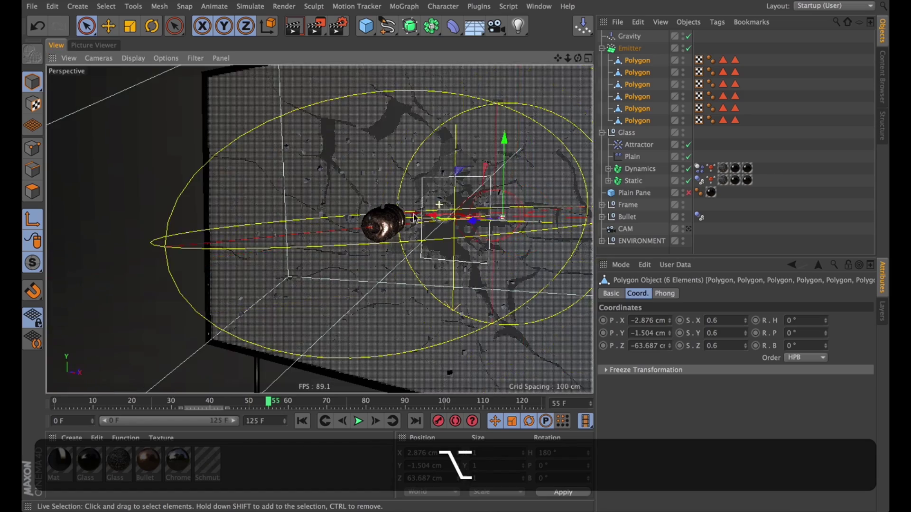
- Delete the Phong tags from all six Polygon shards in the Emitter
left_click_drag(711, 47, 707, 134)
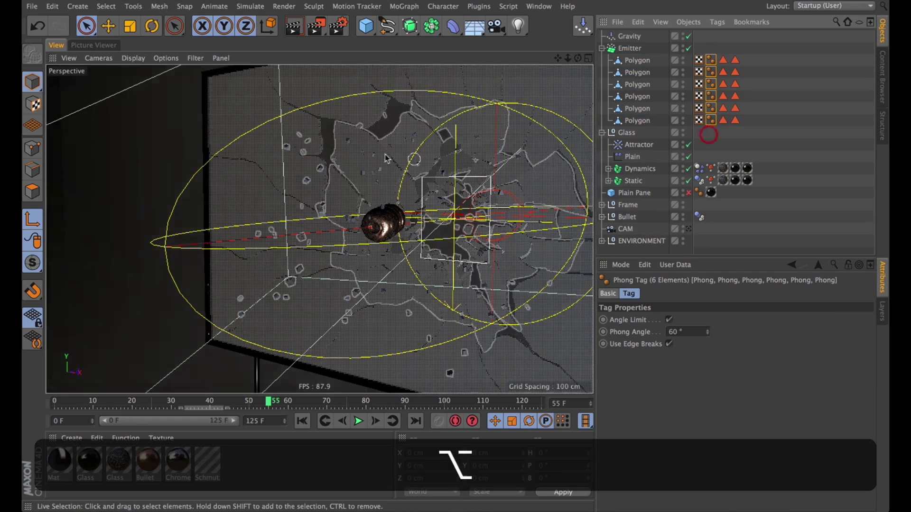
right_click_drag(371, 155, 430, 117, "alt")
left_click_drag(364, 175, 322, 152, "alt")
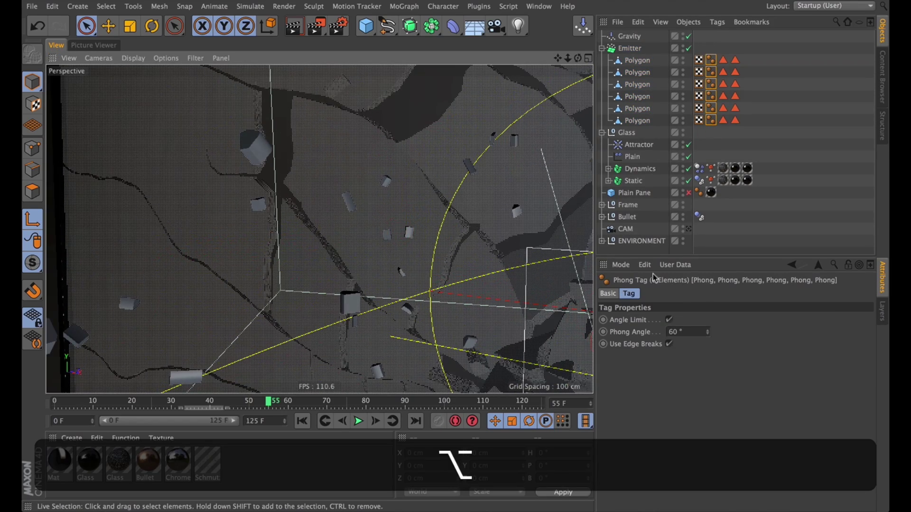
key("BackSpace")
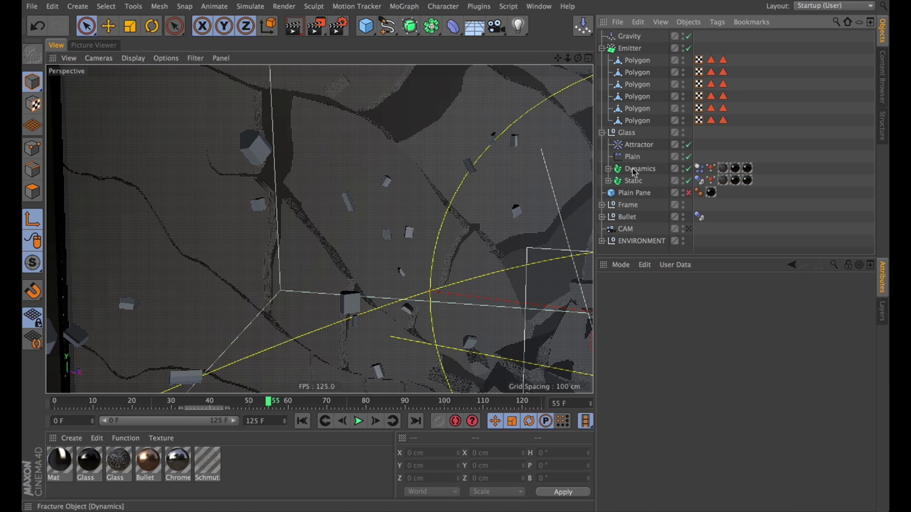
- Set the Phong angle to 1° for the Extrude objects in both the Dynamics and Static fractures
left_click(608, 181)
left_click(609, 169)
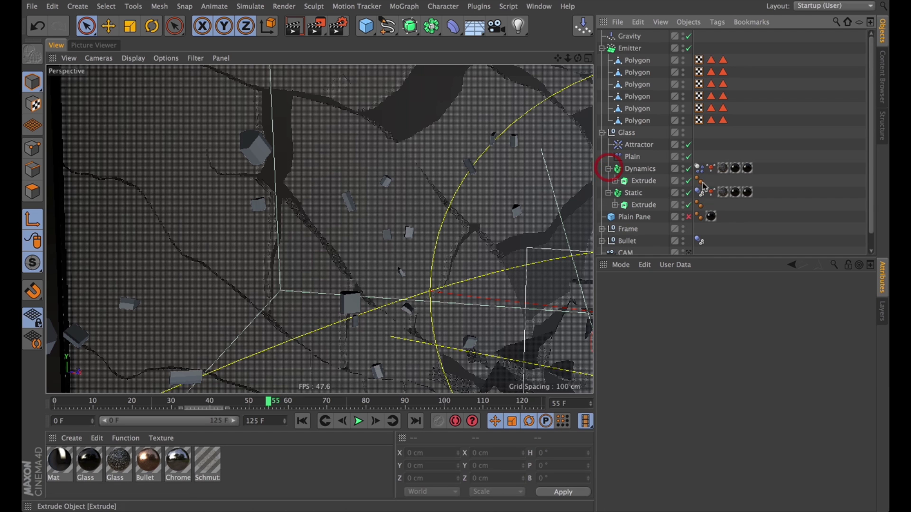
left_click(699, 180)
left_click(699, 204, "super")
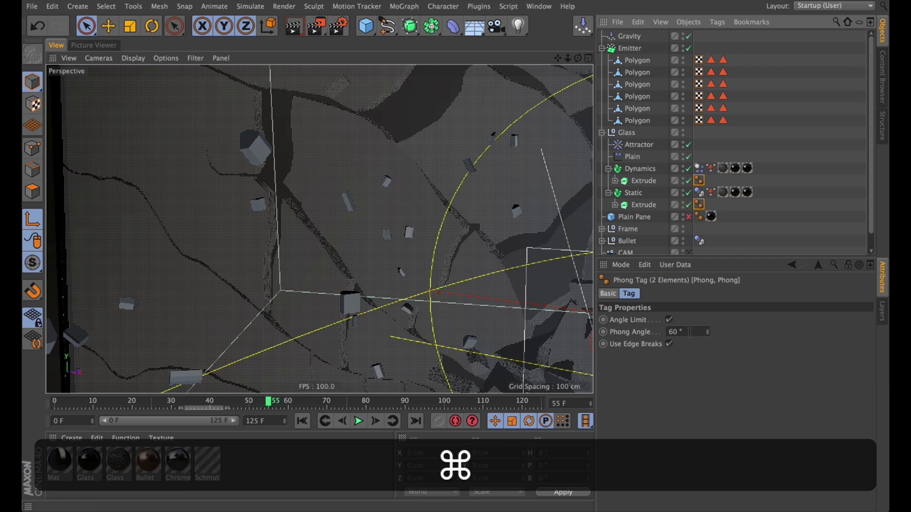
left_click(691, 332)
type("1")
left_click_drag(468, 128, 464, 227, "alt")
key("alt+super+r")
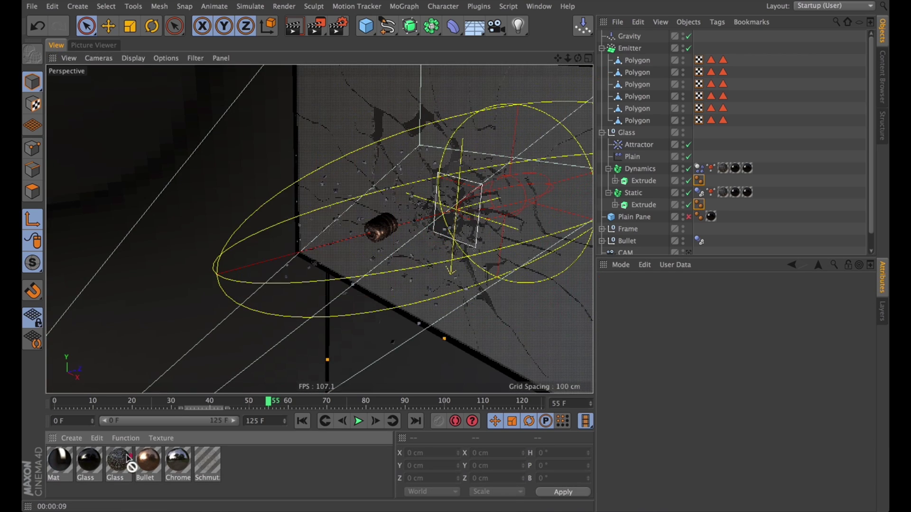
- Apply the textured Glass material to the Emitter and rename the Emitter as Narrow
left_click_drag(121, 458, 625, 48)
left_click(602, 48)
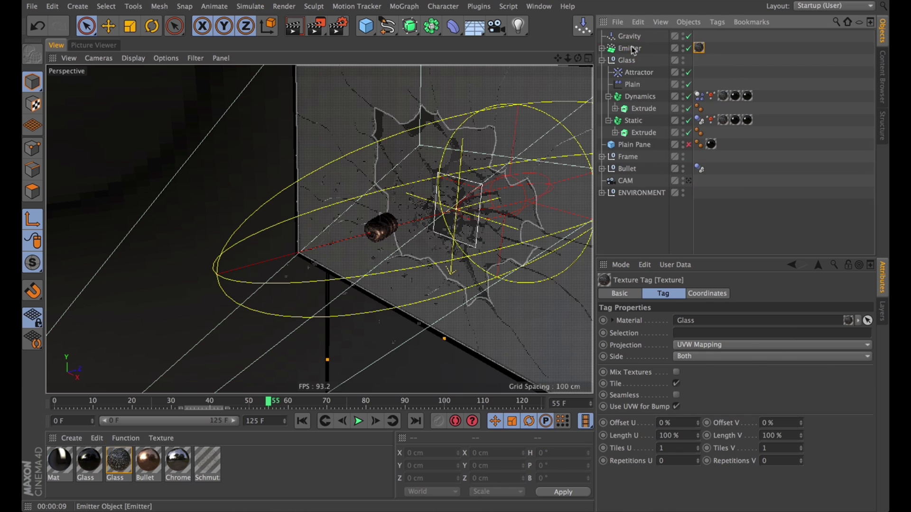
double_click(629, 49)
type("N")
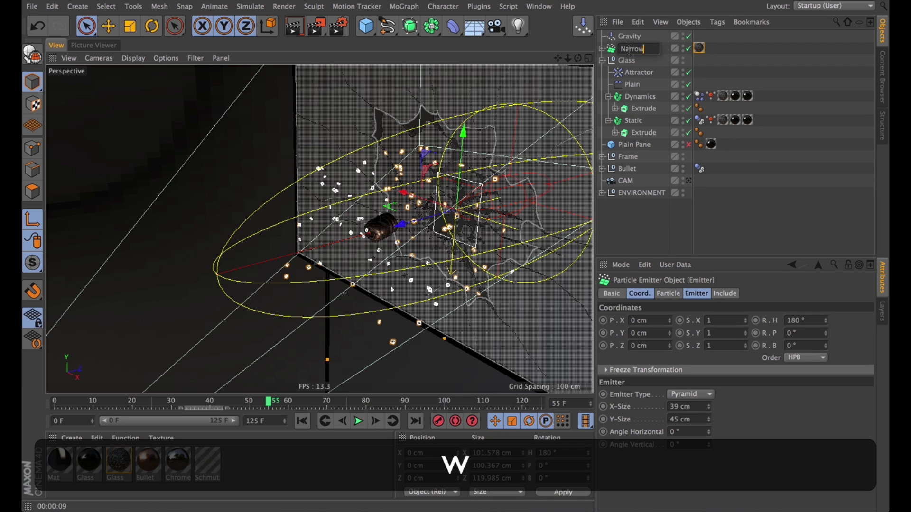
type("arrow")
key("Return")
- Duplicate the Narrow emitter and name the copy Wide
left_click(753, 61)
left_click(602, 60)
left_click_drag(630, 49, 626, 56, "super")
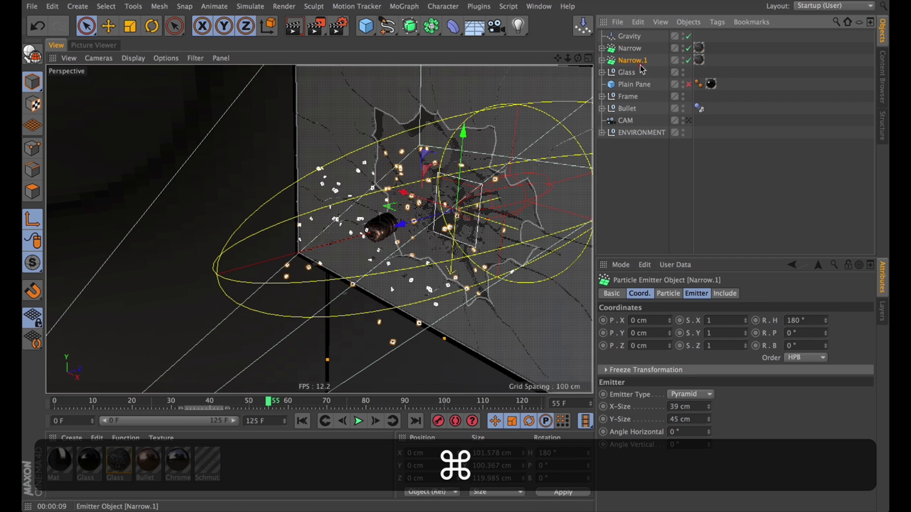
left_click(639, 66)
double_click(635, 61)
type("Wide")
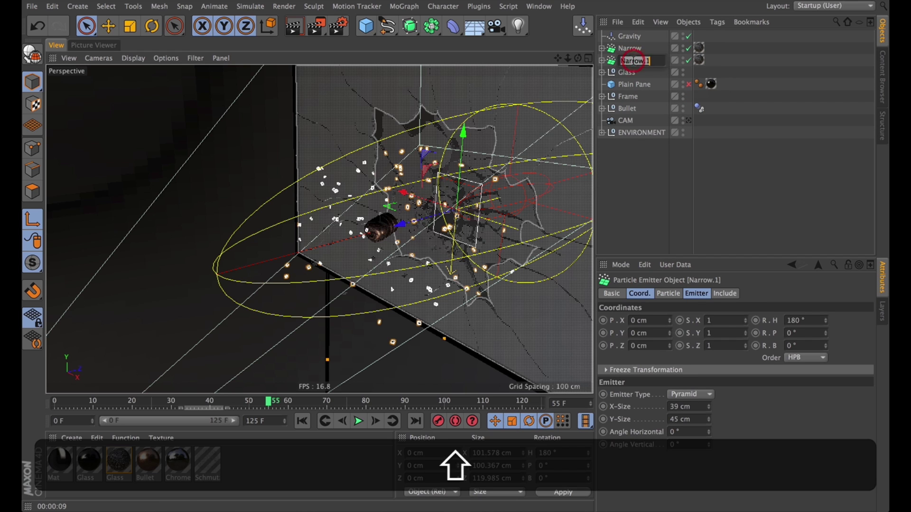
key("Return")
- Enlarge the Wide emitter to 146 cm by 121 cm and set its horizontal and vertical angles to 22°
left_click(701, 295)
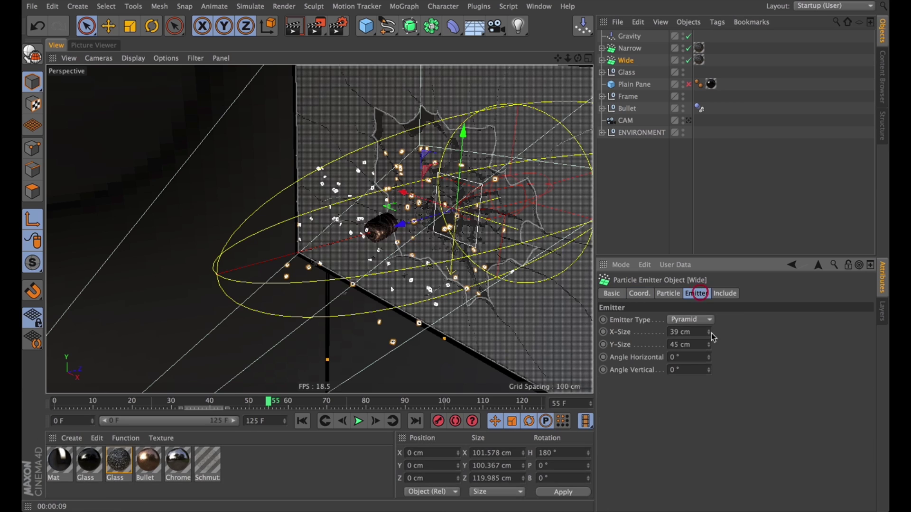
left_click_drag(712, 326, 721, 273)
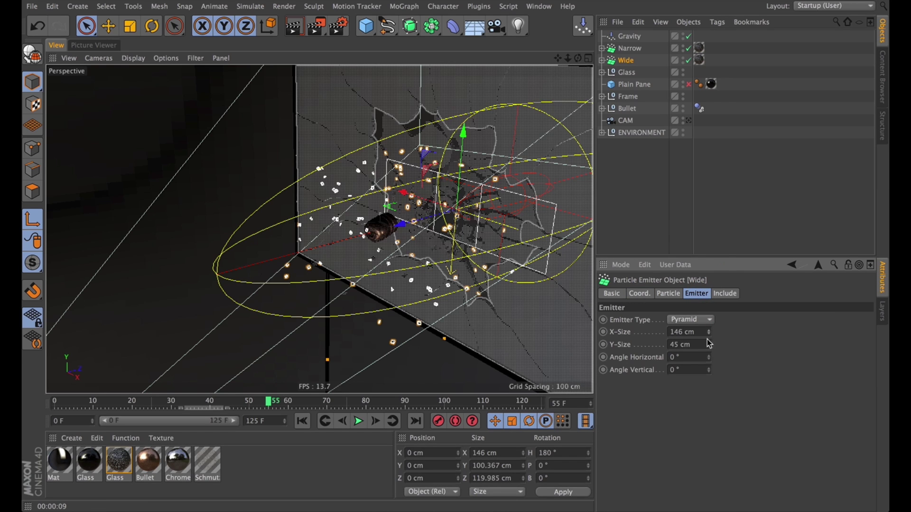
left_click_drag(710, 351, 719, 303)
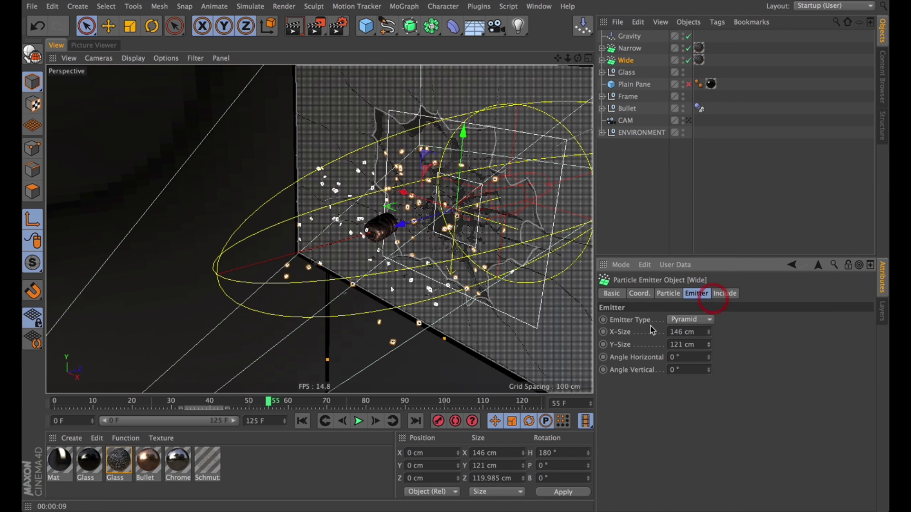
double_click(701, 356)
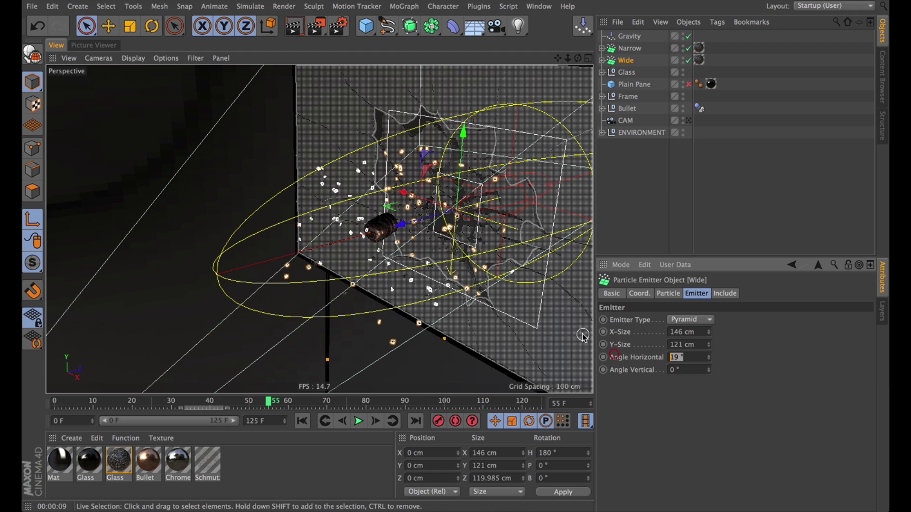
type("202")
key("BackSpace")
key("Tab")
type("22")
key("Return")
- Replay the animation from the start and examine the debris of both emitters from the side
left_click(302, 421)
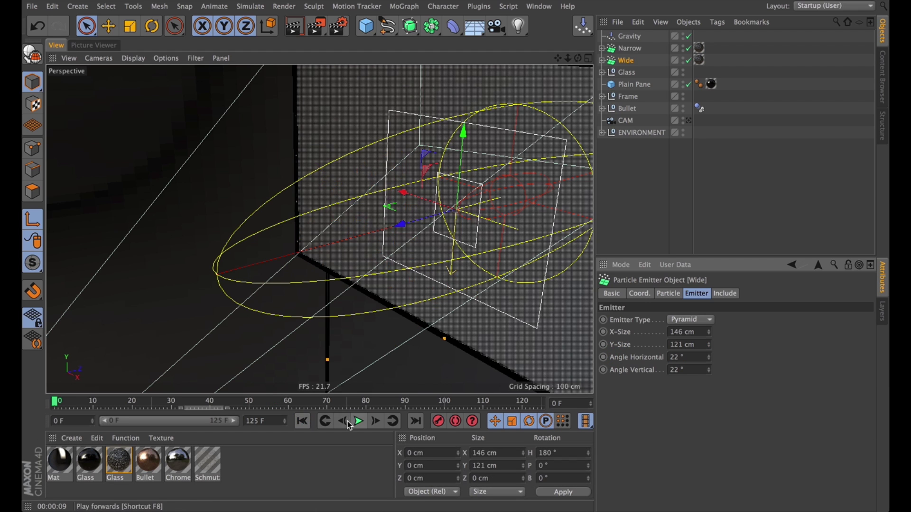
left_click_drag(517, 230, 412, 206, "alt")
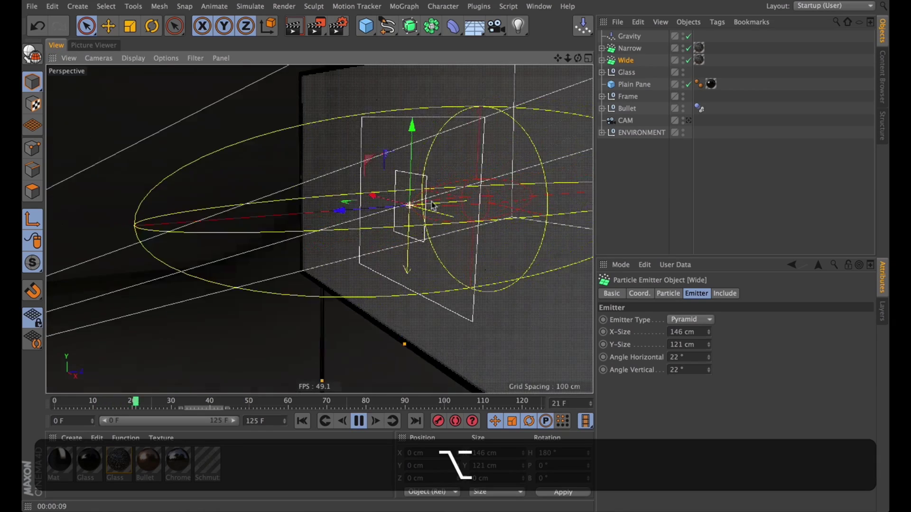
right_click_drag(412, 206, 455, 209, "alt")
left_click_drag(455, 180, 432, 194, "alt")
right_click_drag(432, 193, 398, 193, "alt")
left_click_drag(428, 190, 394, 181, "alt")
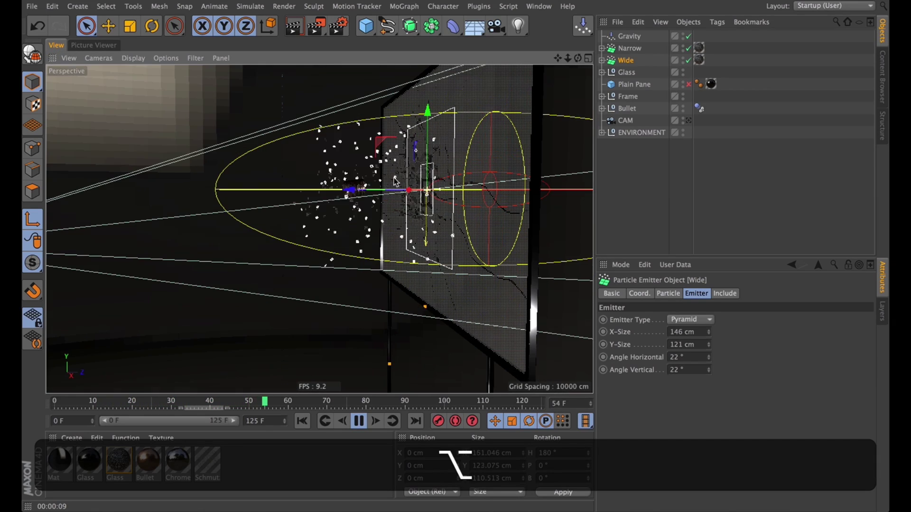
- Set the Wide emitter's particle speed to 50 cm
left_click(629, 48, "shift")
left_click(627, 62)
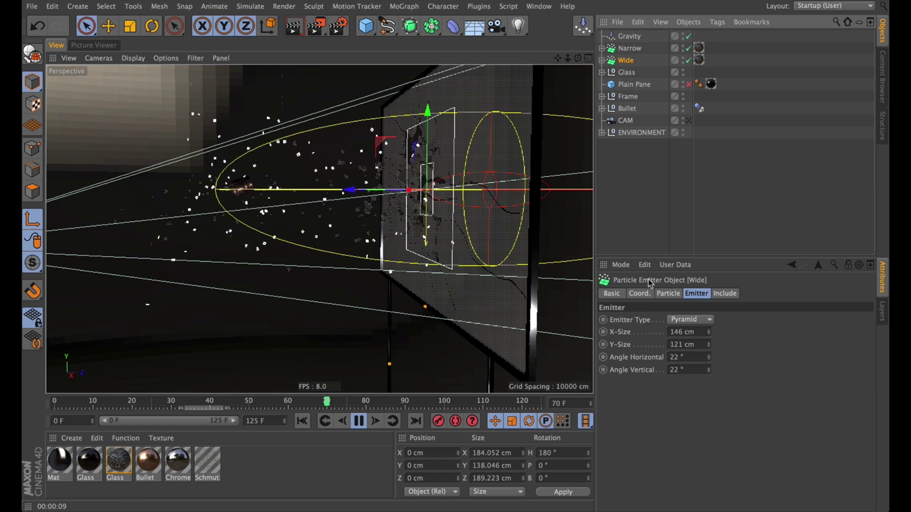
left_click(668, 293)
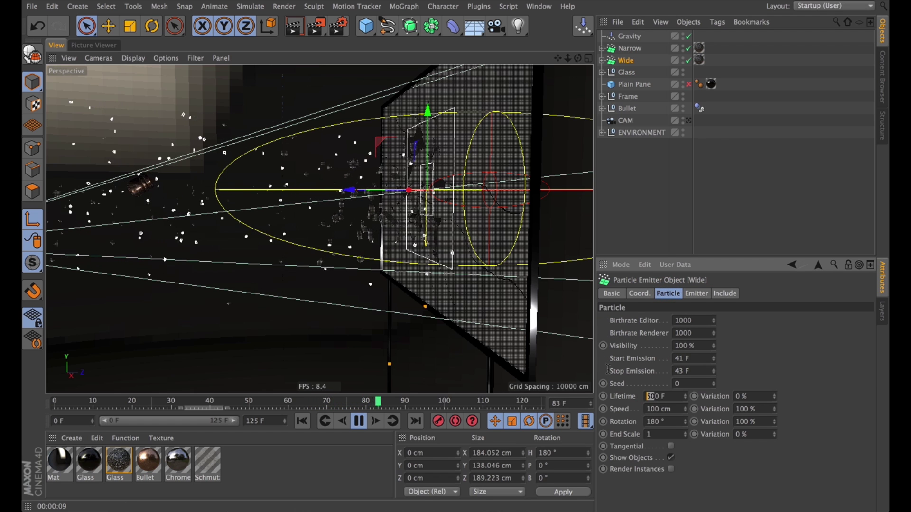
key("Tab")
type("50")
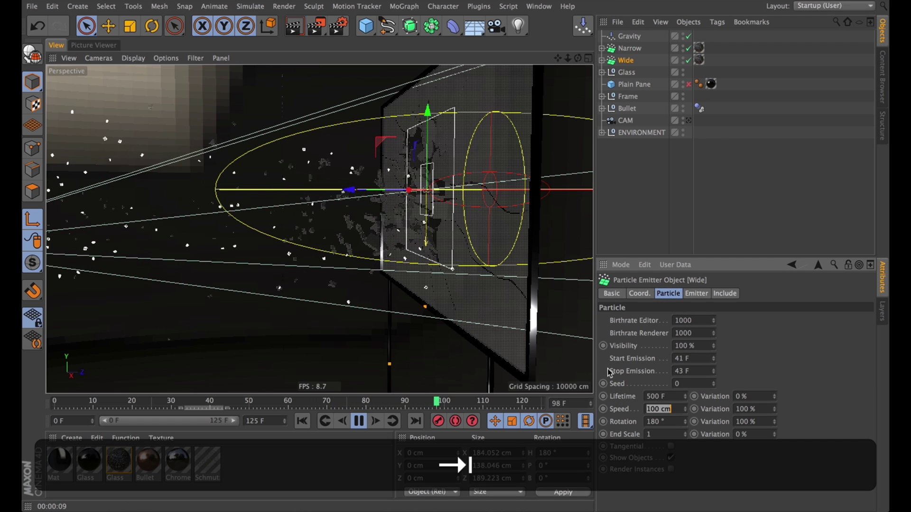
key("Return")
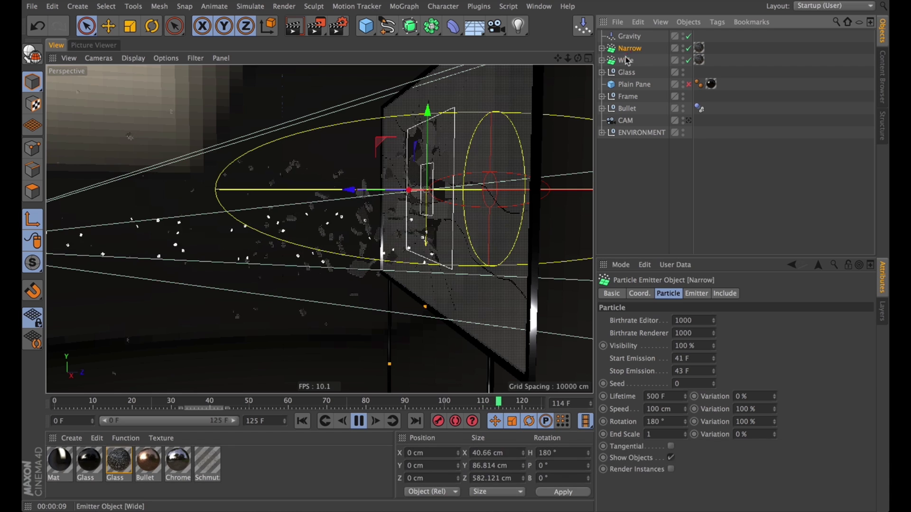
- Duplicate the Wide emitter and rotate the copy's bank to about -36°
left_click_drag(625, 67, 625, 69, "super")
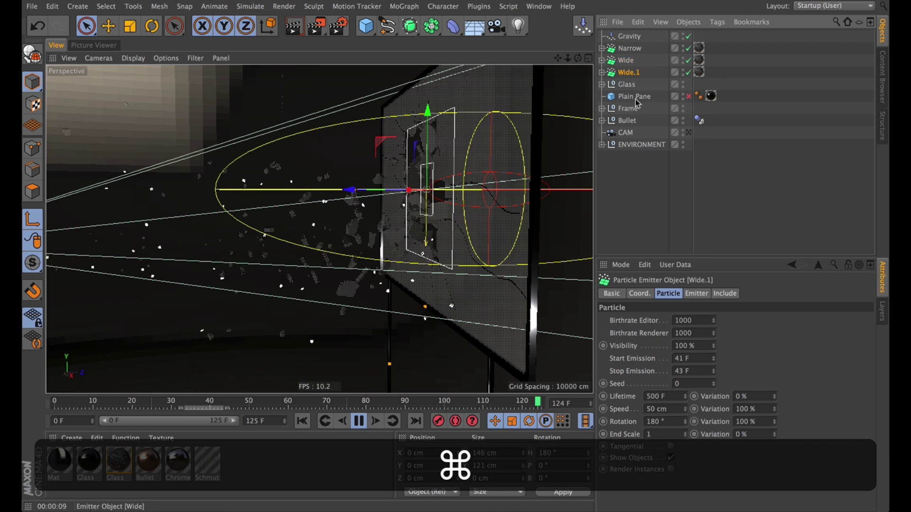
left_click(697, 294)
key("r")
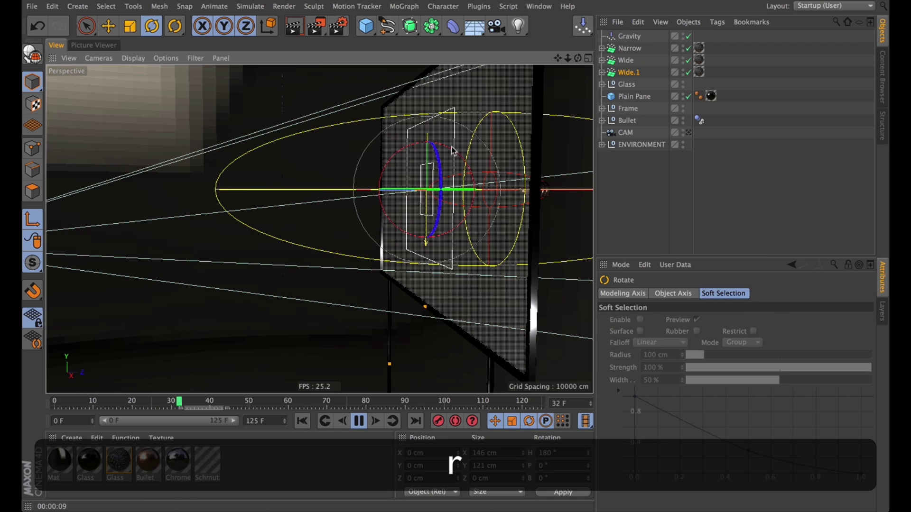
left_click_drag(439, 160, 442, 192)
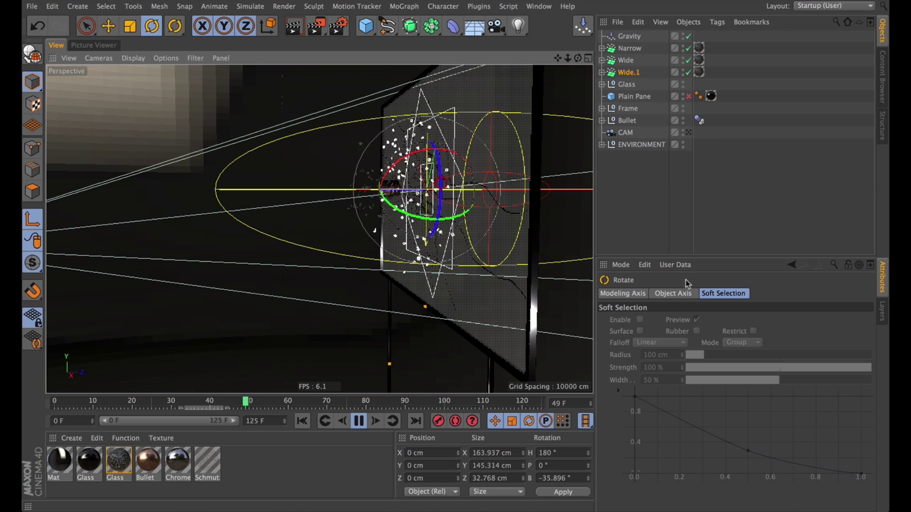
- Set the copied Wide emitter's size to 100 by 100 cm, its horizontal angle to 45° and its vertical angle to 57°
left_click(626, 74)
left_click(692, 335)
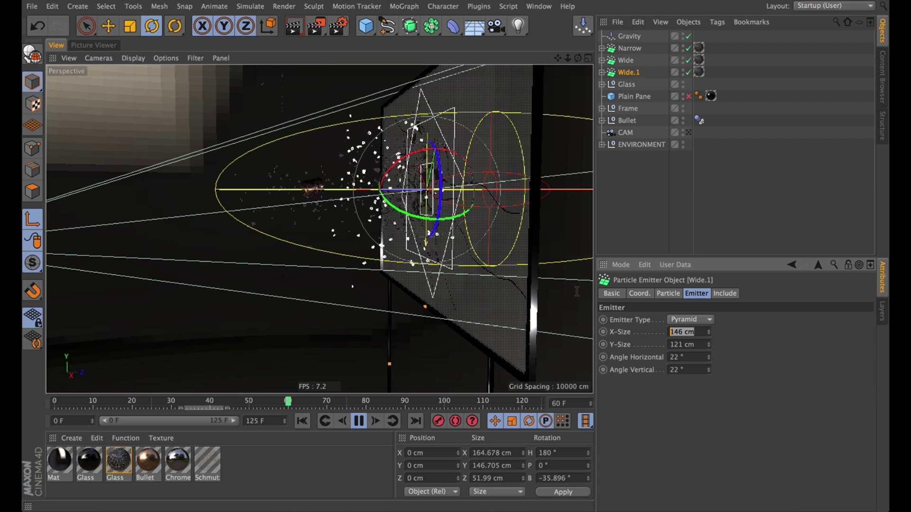
type("100")
key("Return")
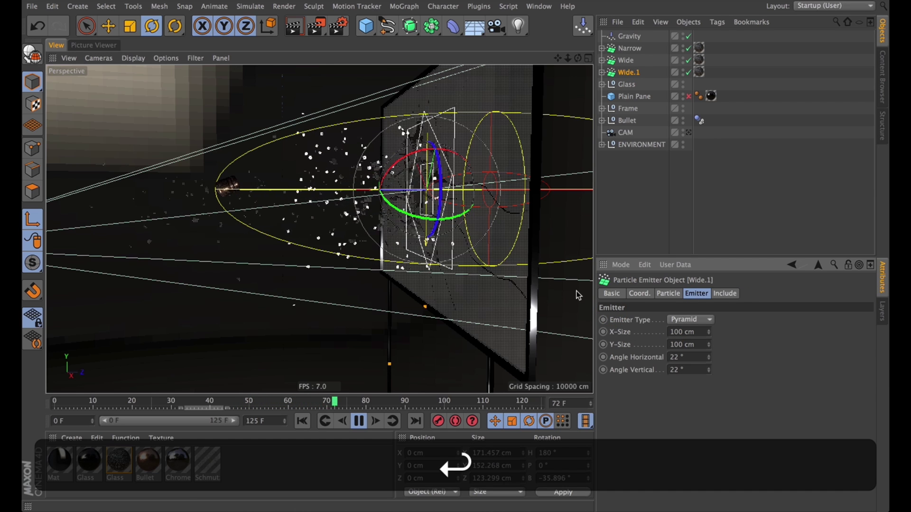
left_click_drag(711, 357, 710, 333)
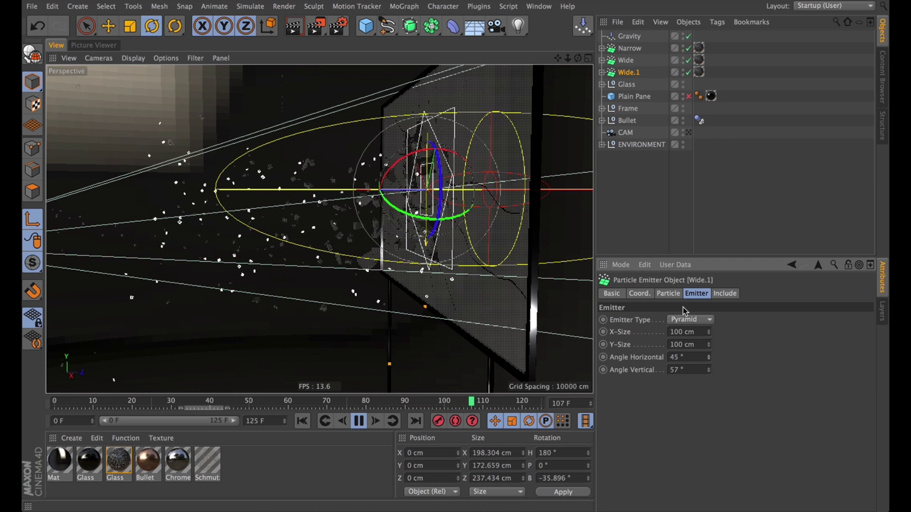
- Set the copied emitter's particle speed to 33 cm
left_click(668, 294)
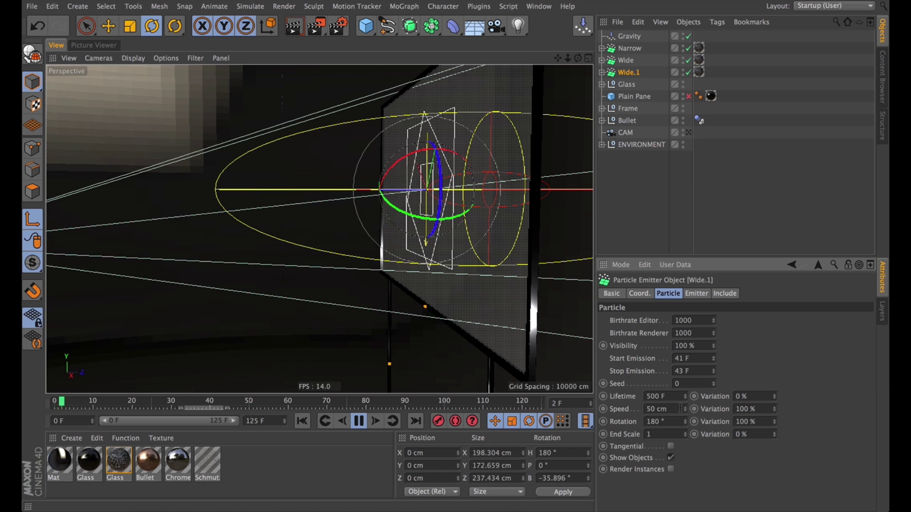
type("33")
key("Return")
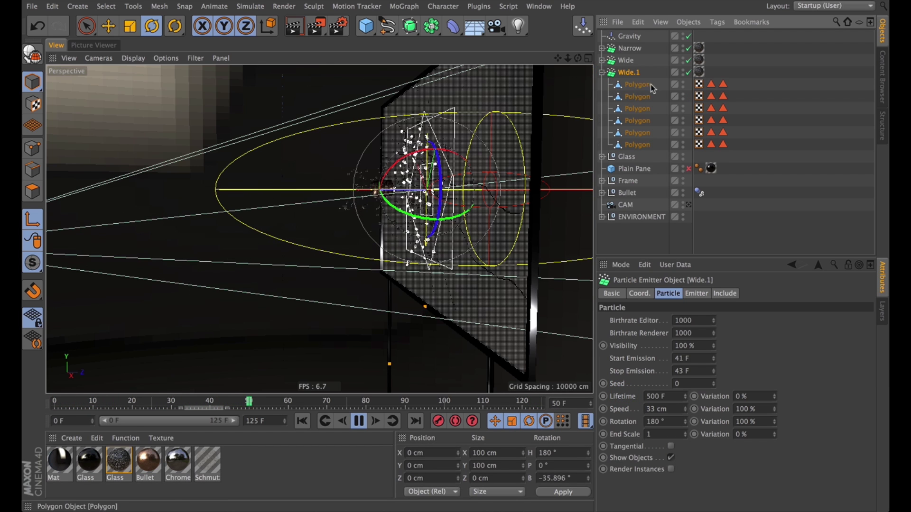
- Scale all six polygon pieces inside the copied emitter to 0.2 on X, Y and Z
left_click_drag(633, 124, 625, 150)
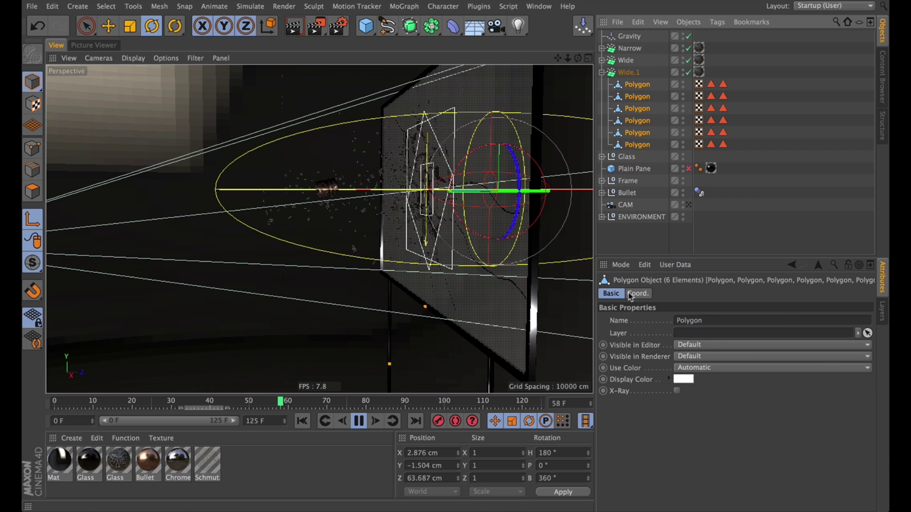
left_click(636, 293)
type("2")
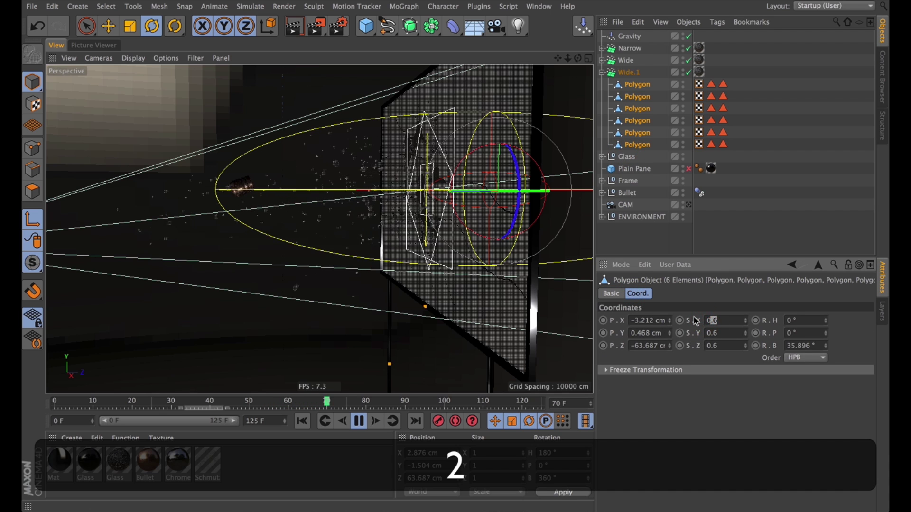
type(".2")
key("Tab")
type(".2")
key("Return")
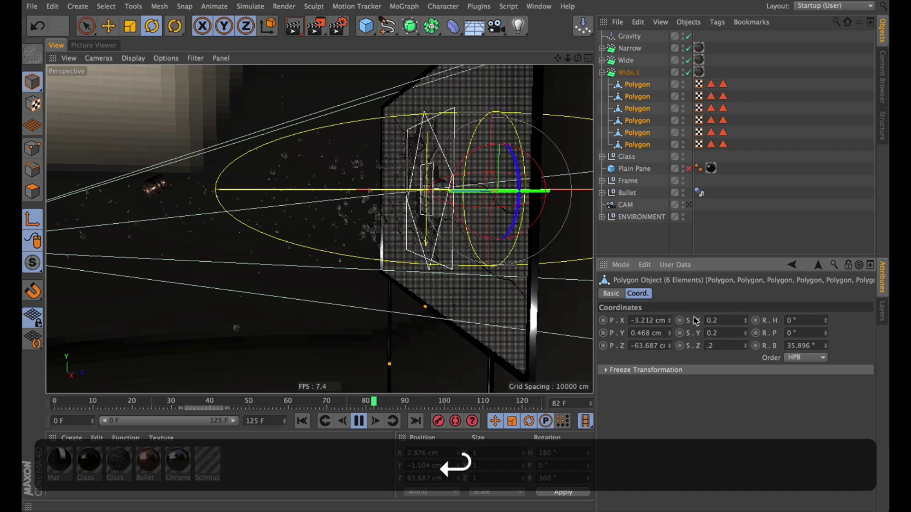
- Rename the copied emitter Tiny and set its editor and renderer birthrates to 2500
double_click(630, 72)
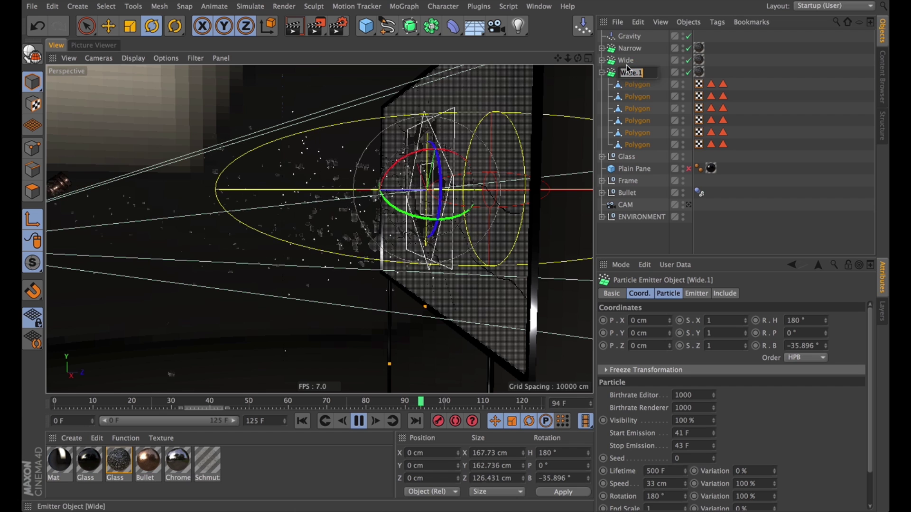
type("Thin")
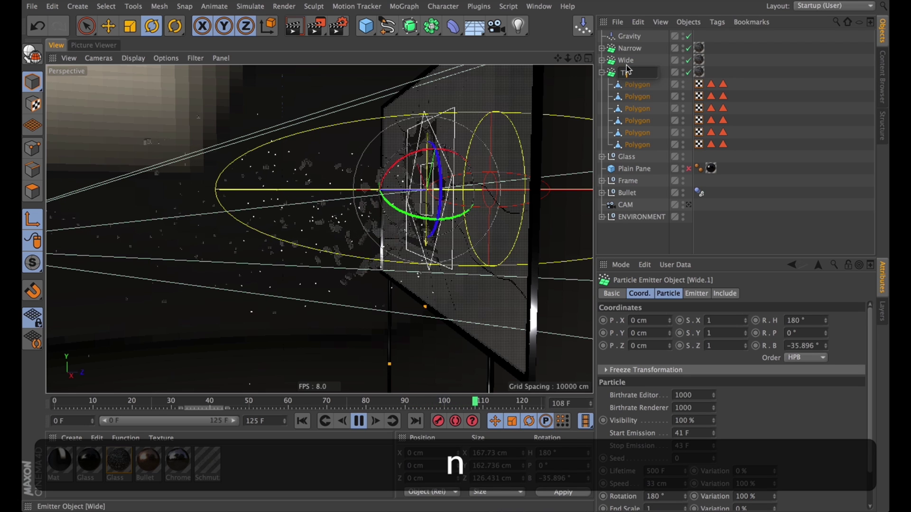
key("Return")
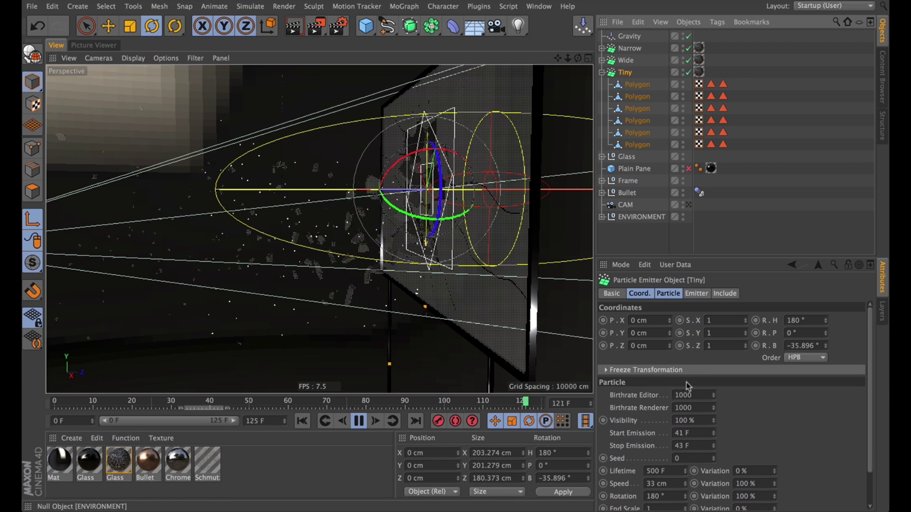
left_click_drag(678, 395, 651, 378)
type("25")
key("Tab")
type("2500")
key("Return")
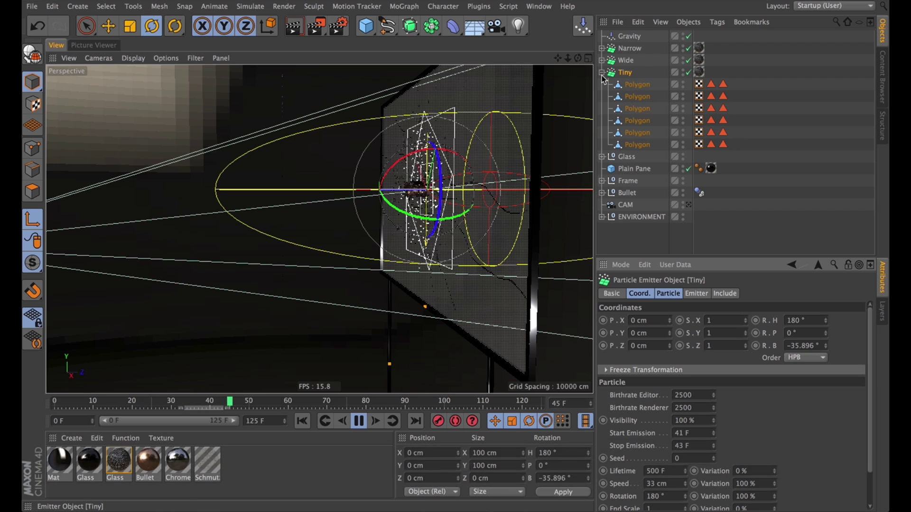
- Enable Render Instances for the Narrow, Wide and Tiny emitters together, and return to the single perspective view
left_click(602, 73)
key("Escape")
left_click_drag(646, 76, 620, 48)
key("F5")
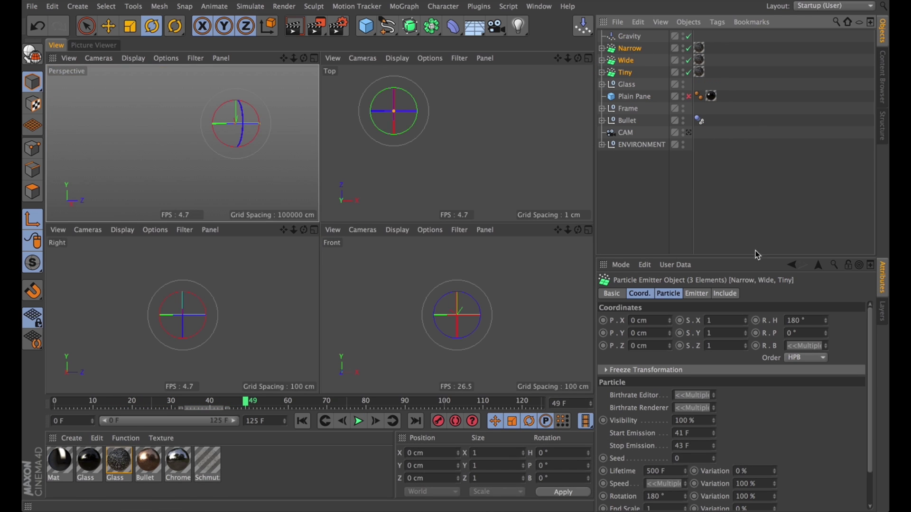
scroll(712, 380, "down", 2)
left_click(670, 506)
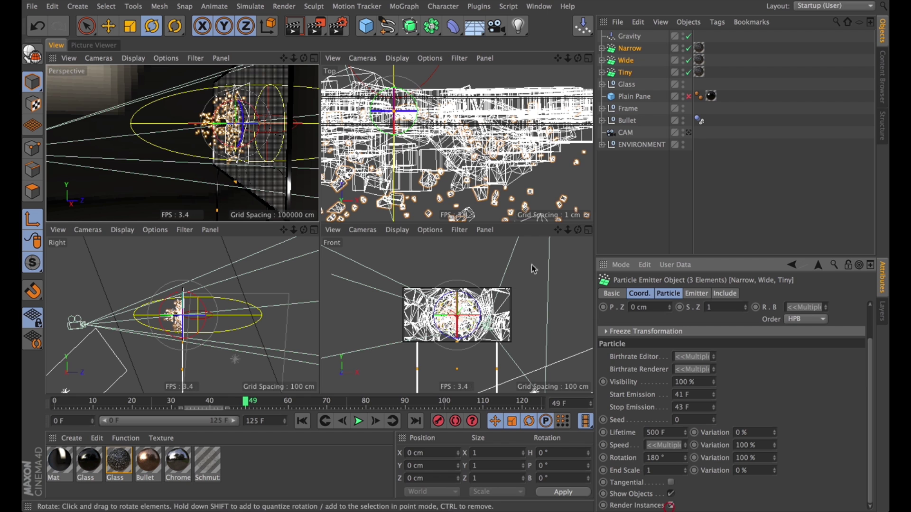
left_click(314, 57)
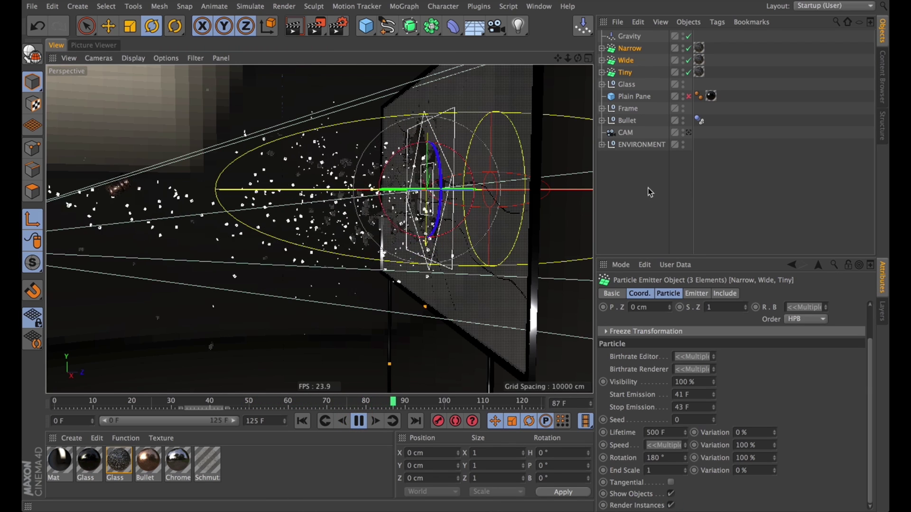
- Set the Tiny emitter's particle speed to 50 cm
left_click(626, 60)
left_click_drag(653, 448, 620, 440)
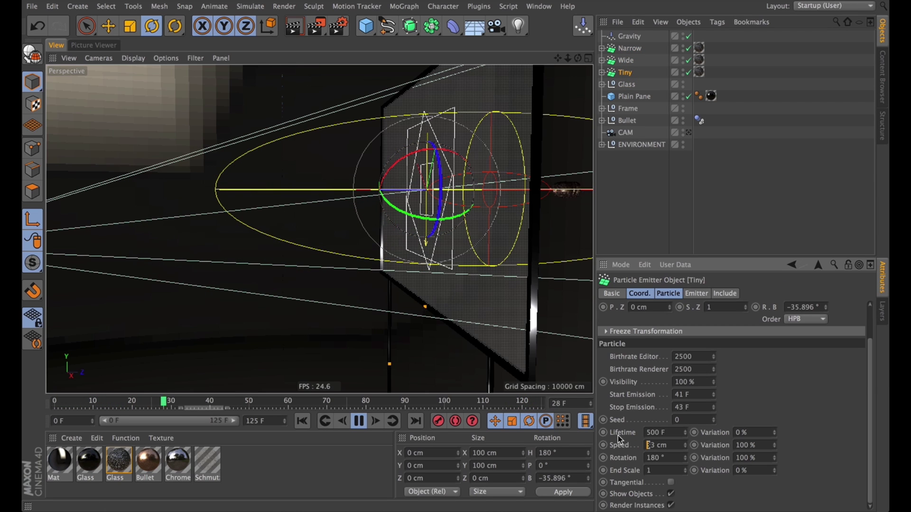
type("50")
key("Right")
key("BackSpace")
key("Return")
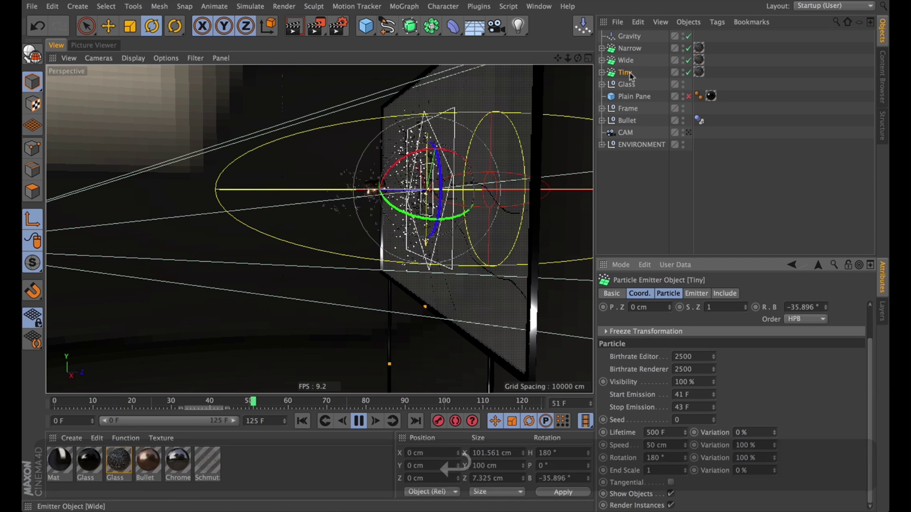
- Set the Wide emitter's particle speed to 30 cm
left_click(626, 60)
left_click_drag(654, 445, 618, 429)
type("3")
key("Return")
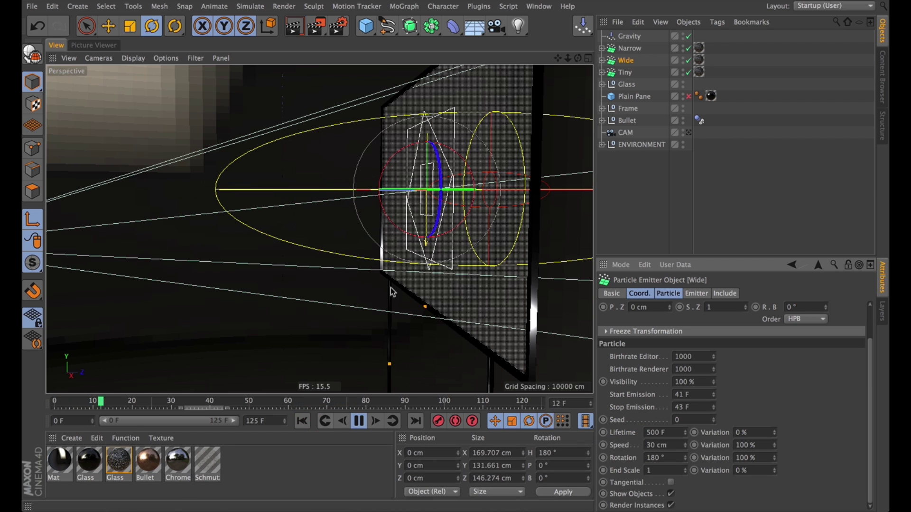
- Duplicate the Tiny emitter between Narrow and Wide and name the copy Narrow Tiny.1
left_click(646, 73, "shift")
left_click(625, 50, "shift")
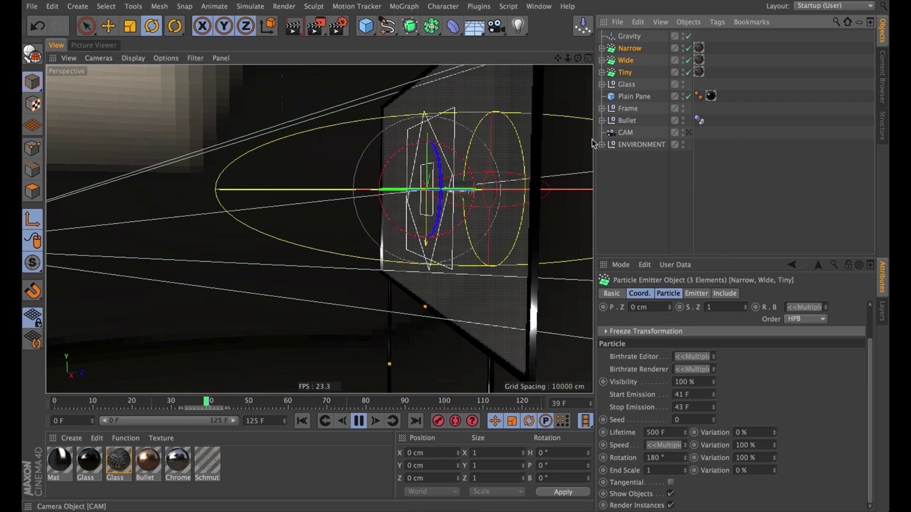
right_click_drag(441, 195, 484, 194, "alt")
left_click_drag(451, 204, 417, 183, "alt")
left_click(626, 73)
left_click_drag(625, 73, 629, 57, "super")
double_click(633, 61)
key("shift+Left")
key("shift+Left")
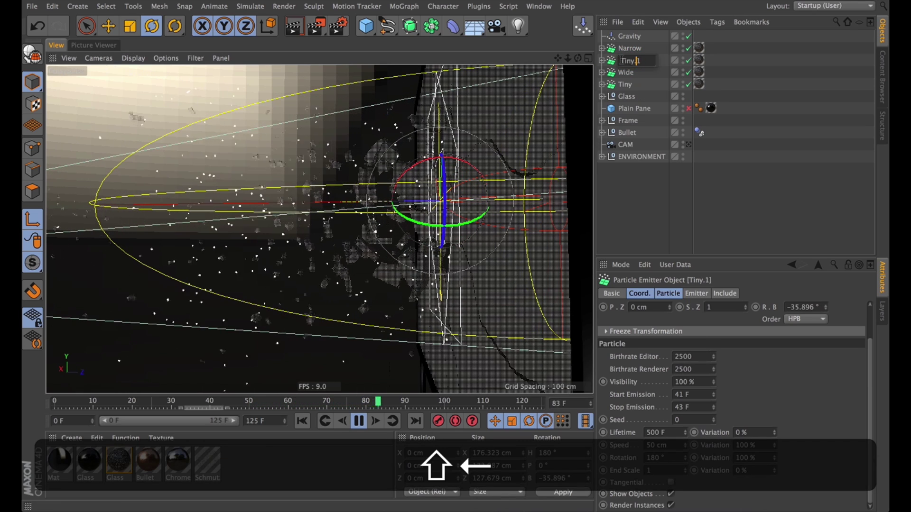
type("Narr")
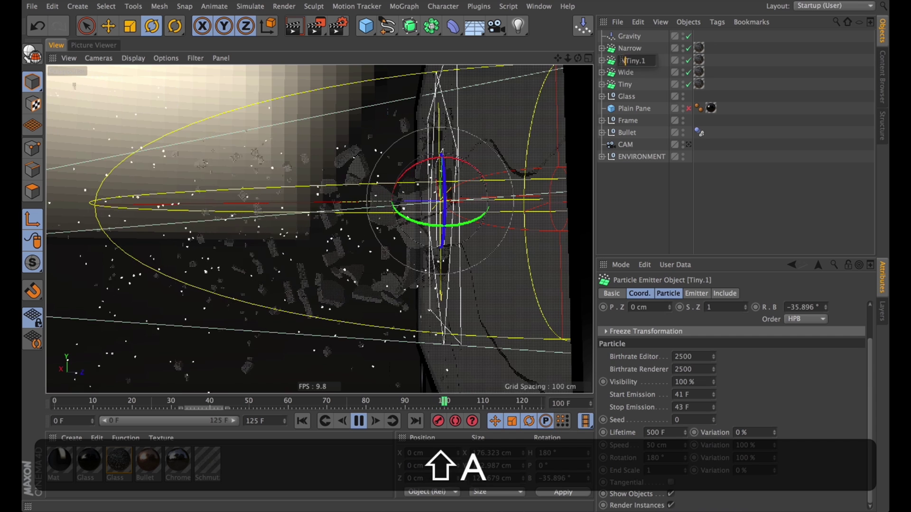
type("ow")
key("Return")
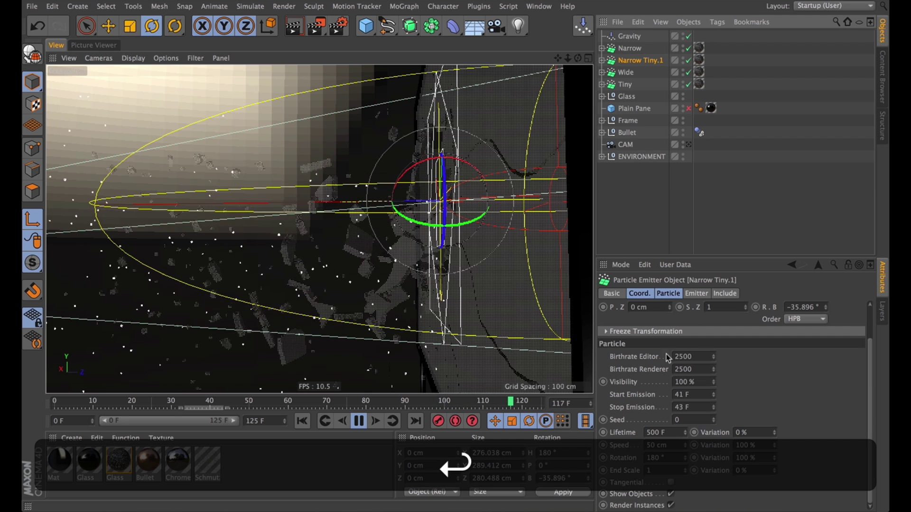
- Rotate the Narrow Tiny.1 emitter's bank to about -52°
left_click(696, 293)
key("r")
left_click_drag(443, 192, 446, 214)
left_click(640, 61)
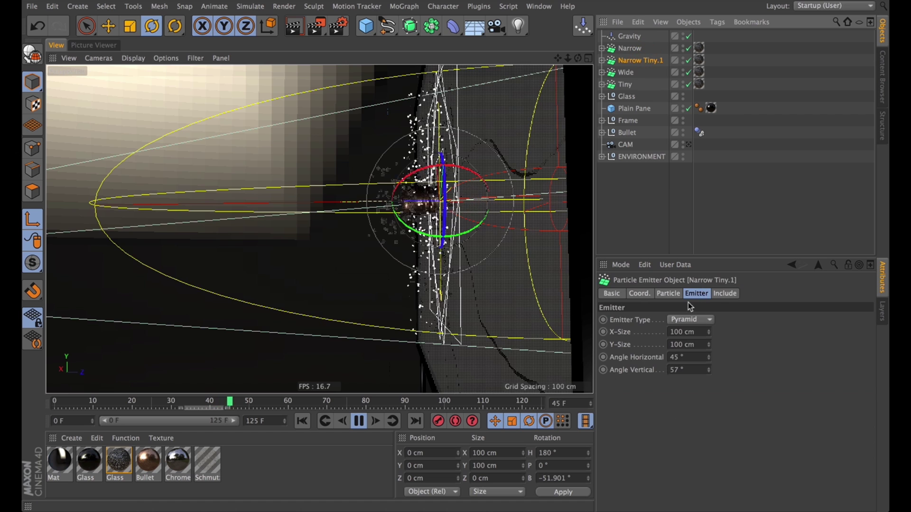
- Reduce the Narrow Tiny.1 emitter's size to 30 by 30 cm
double_click(679, 332)
type("20")
key("Tab")
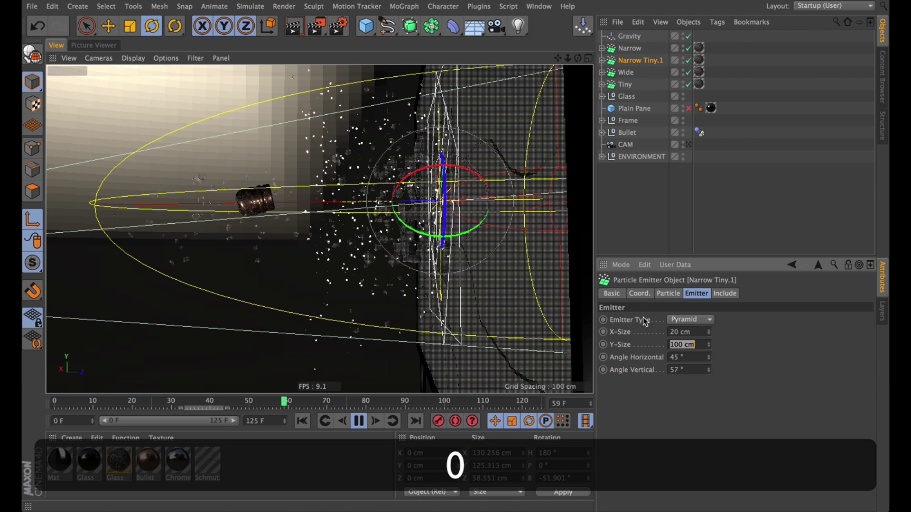
left_click_drag(679, 332, 618, 311)
type("30")
key("Tab")
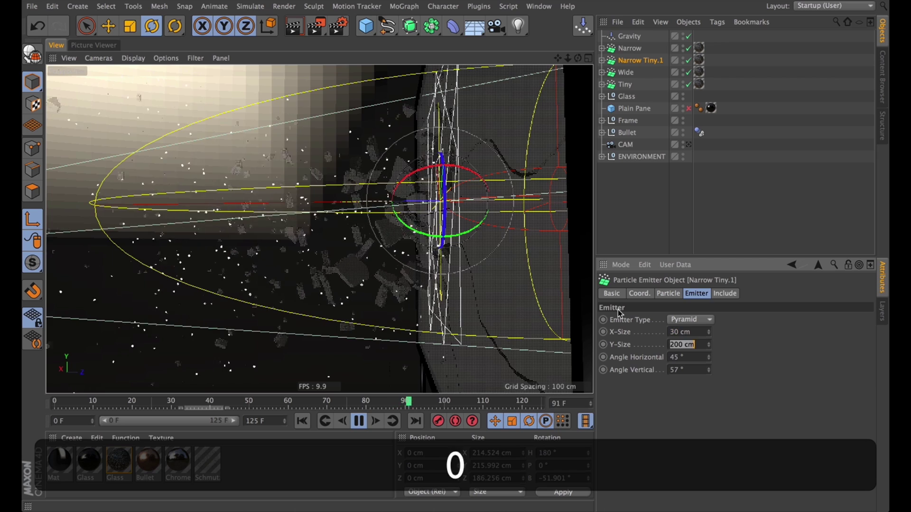
type("30")
key("Return")
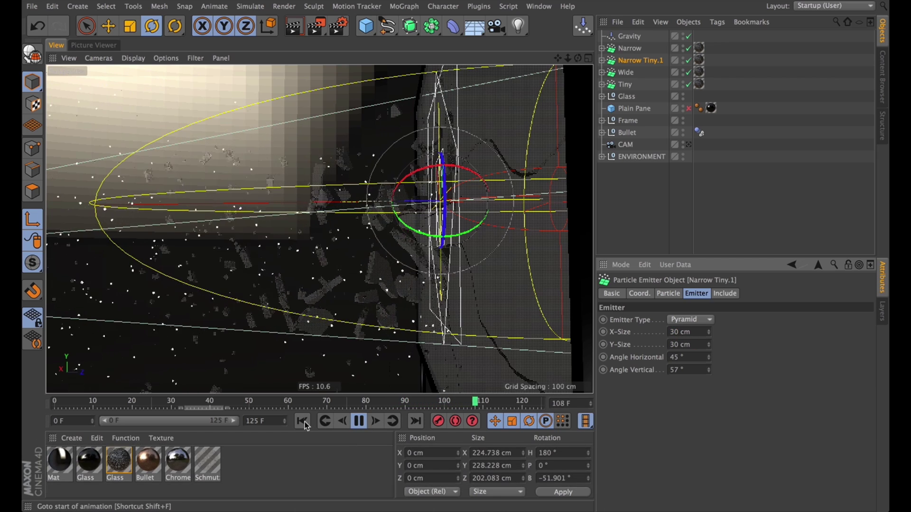
- Render a preview of the shattering glass at frame 62 from an angled close-up view
left_click_drag(214, 268, 441, 204, "alt")
left_click(625, 189)
right_click_drag(442, 203, 472, 207, "alt")
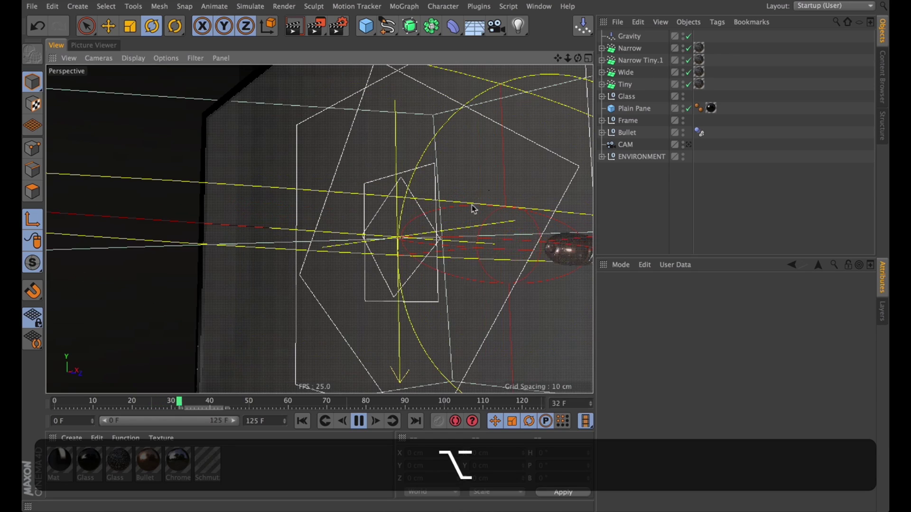
right_click_drag(443, 179, 439, 178, "alt")
key("alt+Escape")
key("super+r")
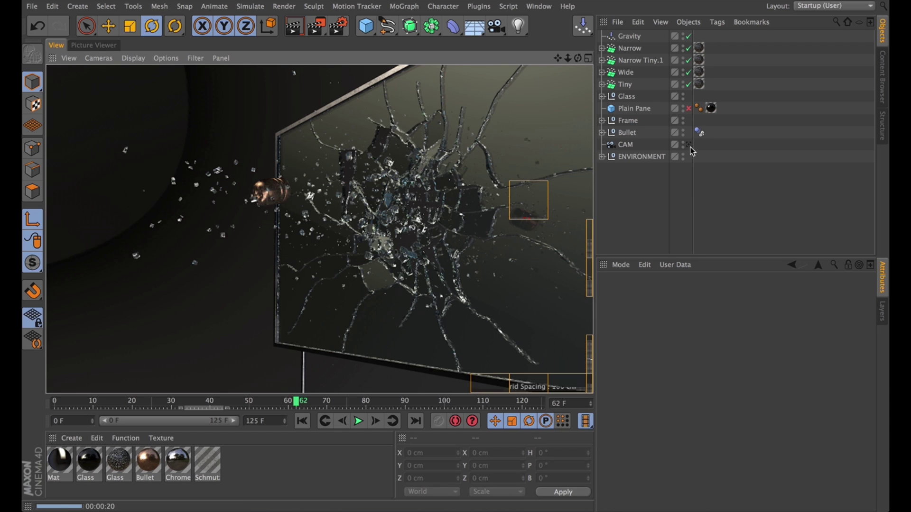
- Render a preview of the pane before impact at frame 4, and move the timeline to frame 41
left_click_drag(164, 403, 65, 415)
key("super+r")
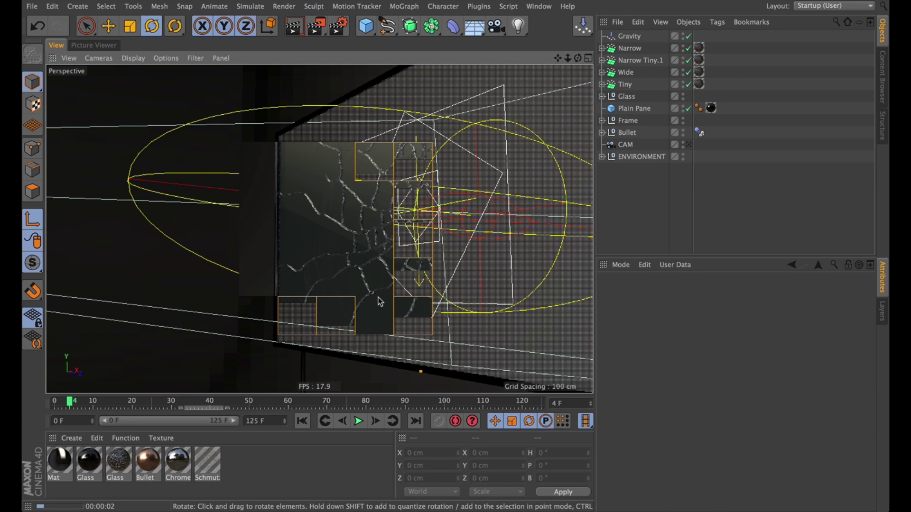
left_click(214, 404)
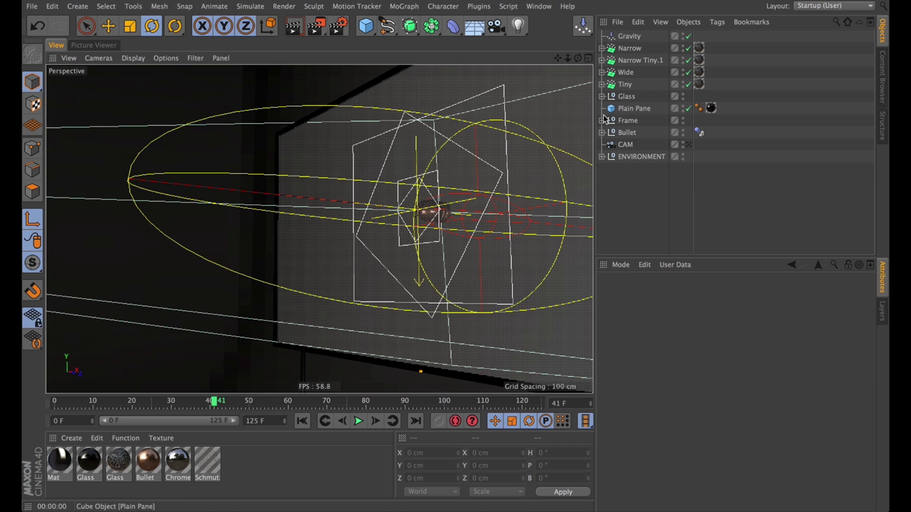
- Move the Gravity object and all four particle emitters into the Glass group and collapse it
left_click(602, 96)
left_click_drag(635, 77, 617, 36)
left_click_drag(629, 71, 625, 69)
left_click_drag(626, 101, 626, 100)
left_click(602, 36)
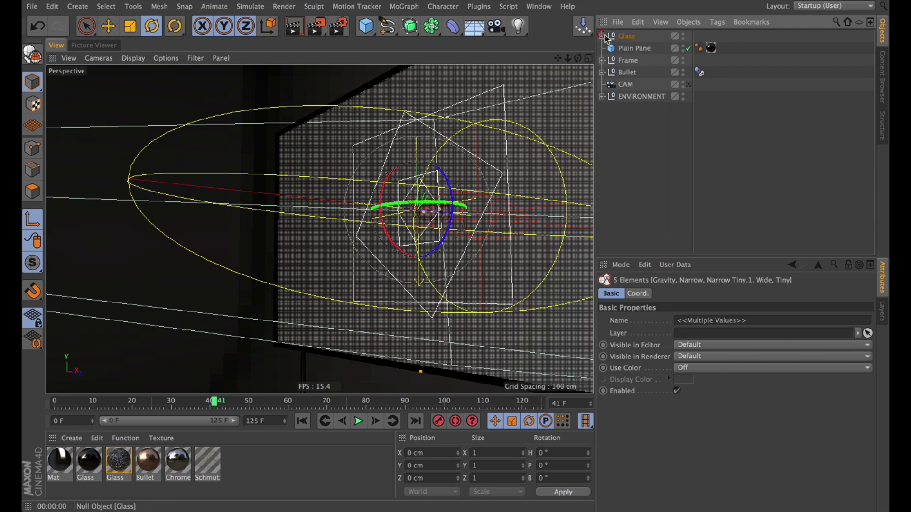
- Add a Display tag to the Glass group, enable its Visibility property and keyframe it at 0% on frame 41
right_click(631, 38)
mouse_move(717, 45)
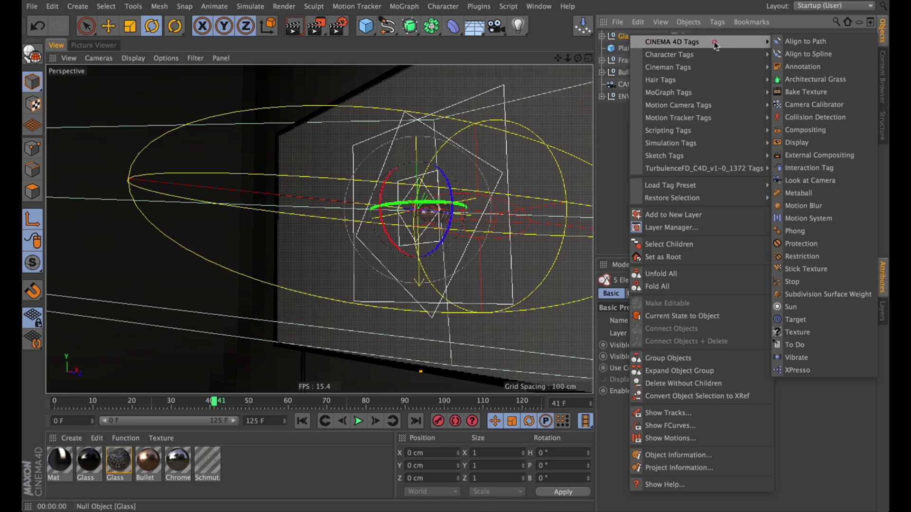
left_click(812, 143)
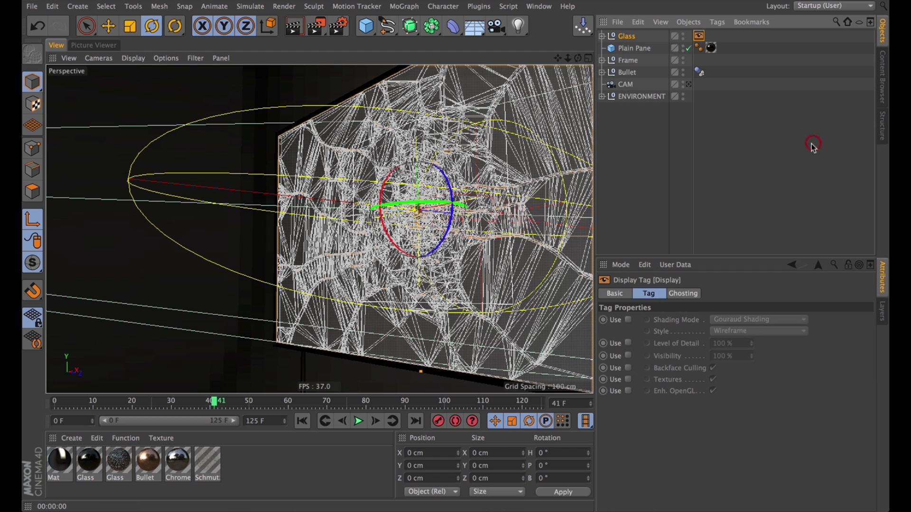
left_click(629, 356)
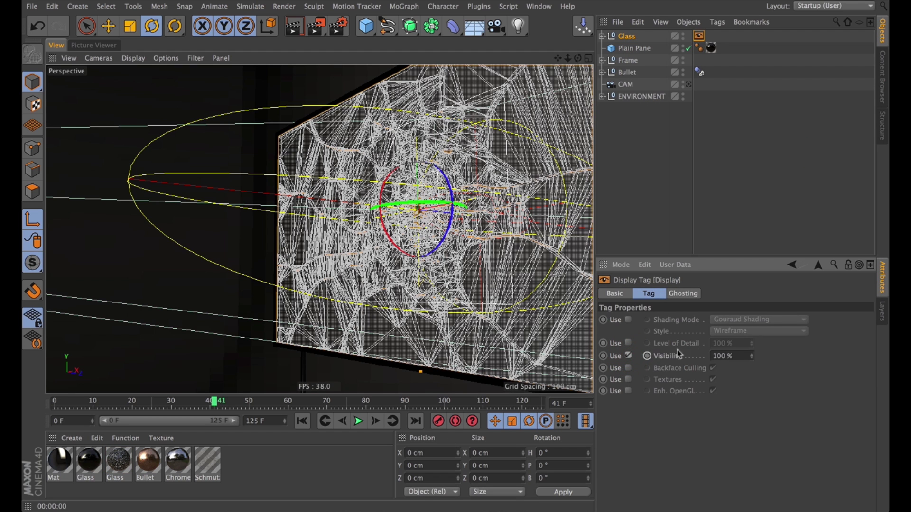
left_click(648, 356)
- Advance to frame 42 and keyframe the Glass group's Display tag Visibility at 100%
left_click(375, 422)
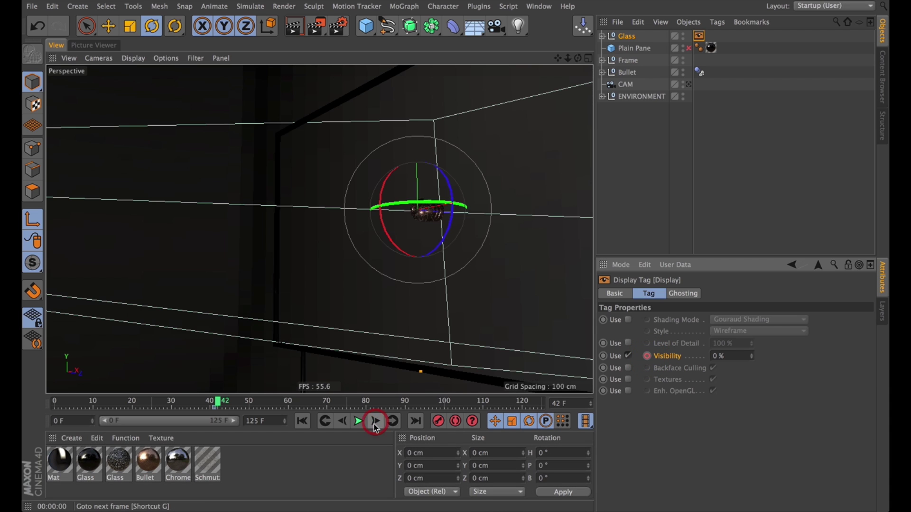
left_click(731, 356)
type("10")
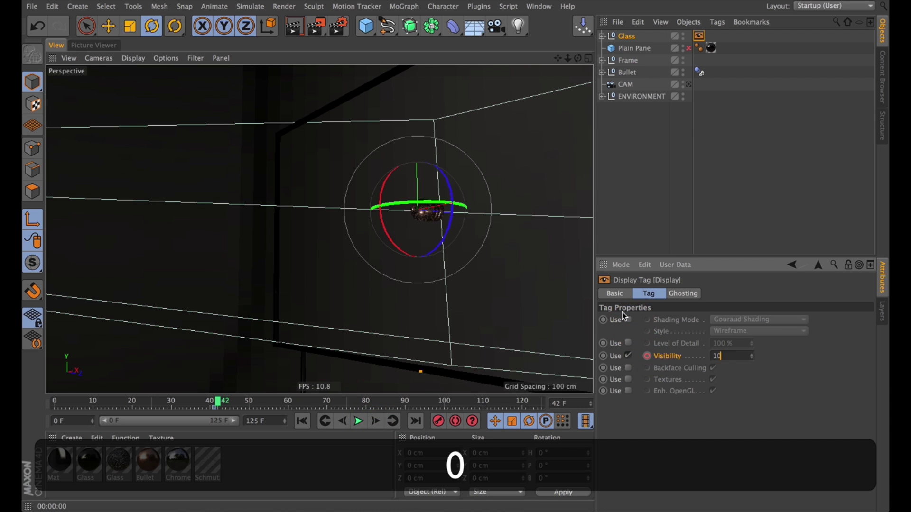
type("0")
key("Return")
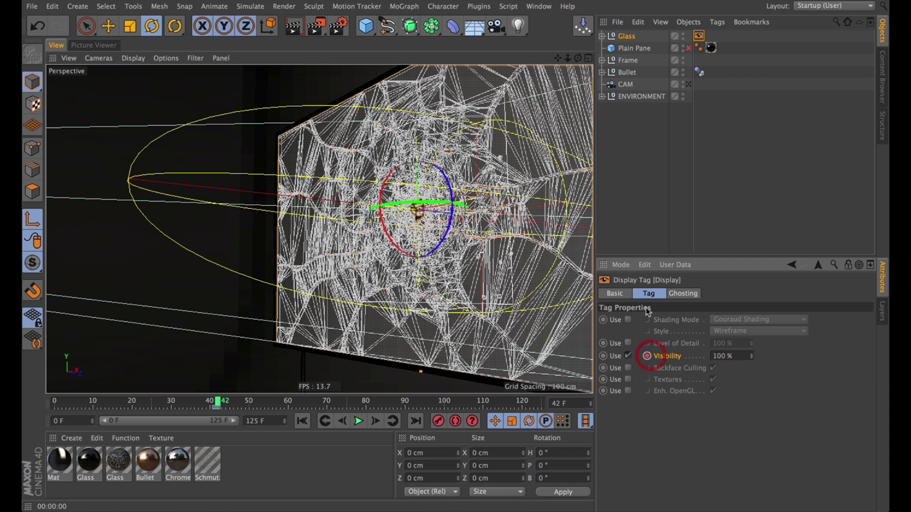
- Select the Plain Pane, play the animation from the start through the CAM camera, and render a preview after impact at frame 47
left_click(633, 48)
left_click_drag(217, 403, 171, 404)
left_click(688, 48)
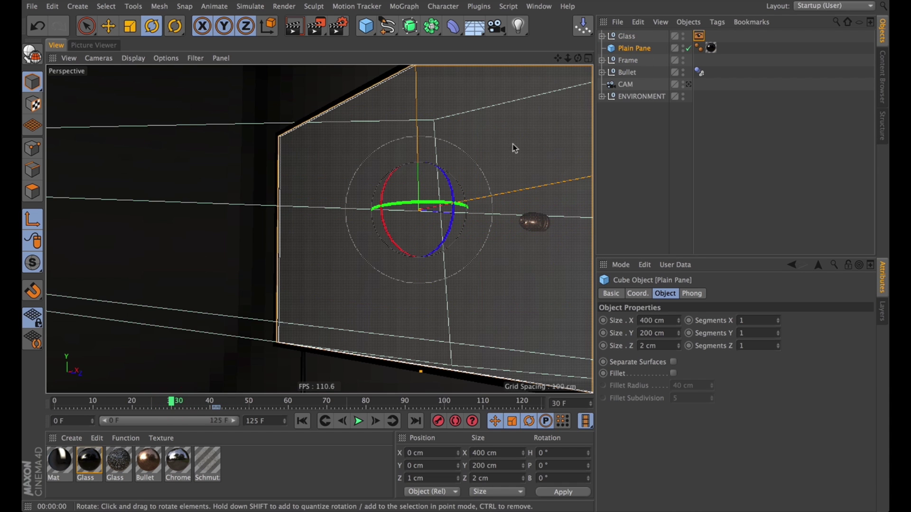
left_click_drag(475, 166, 422, 168, "alt")
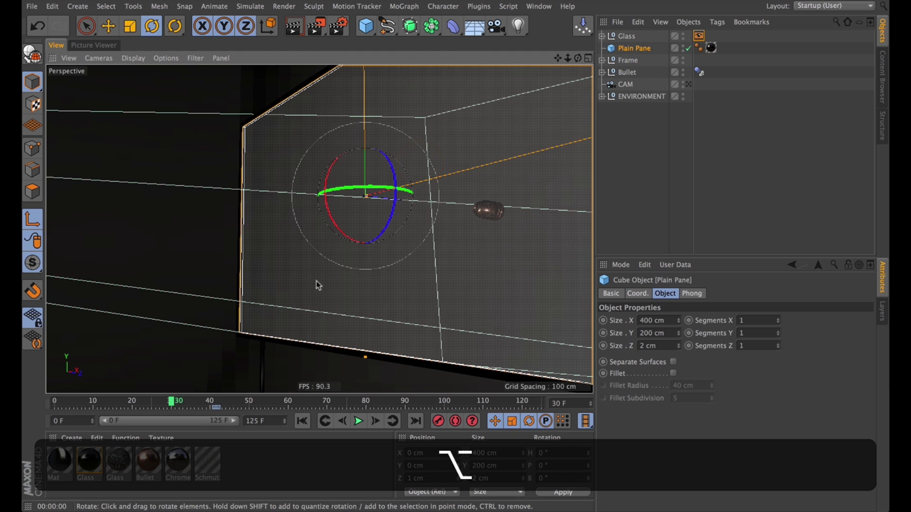
left_click_drag(213, 404, 55, 404)
left_click(359, 421)
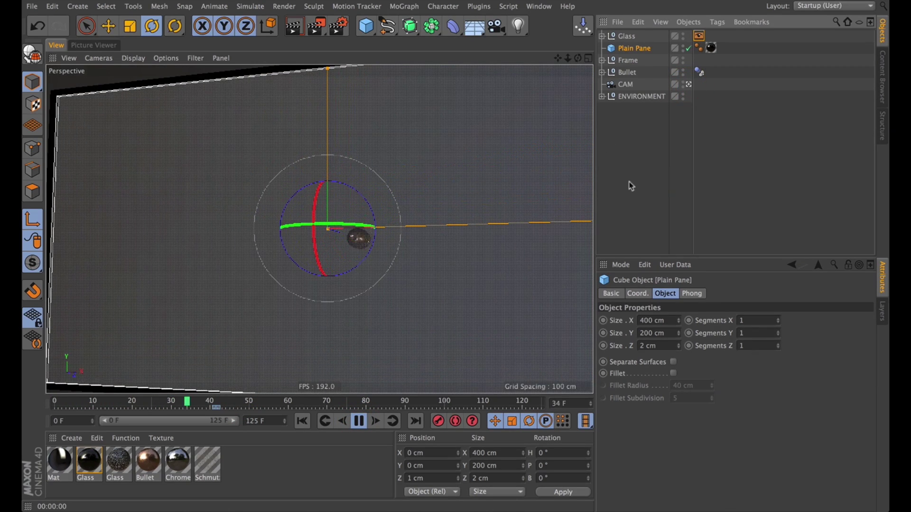
key("super+r")
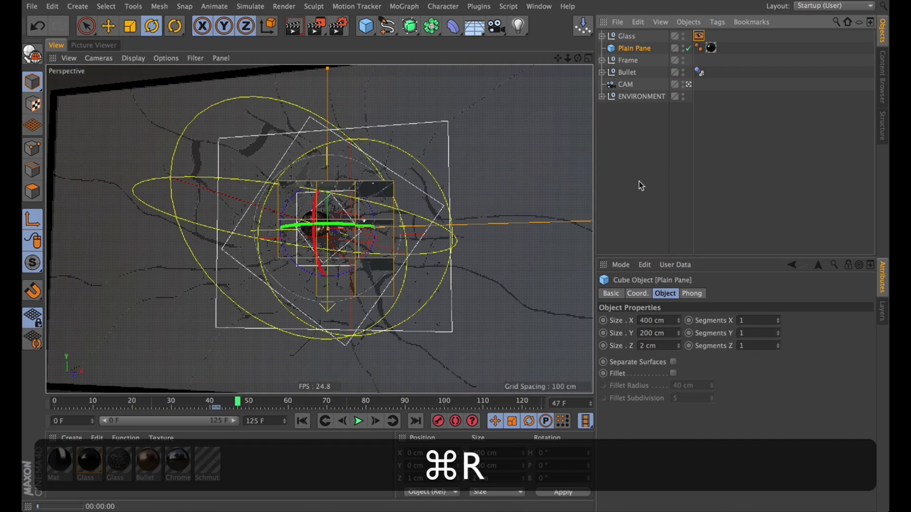